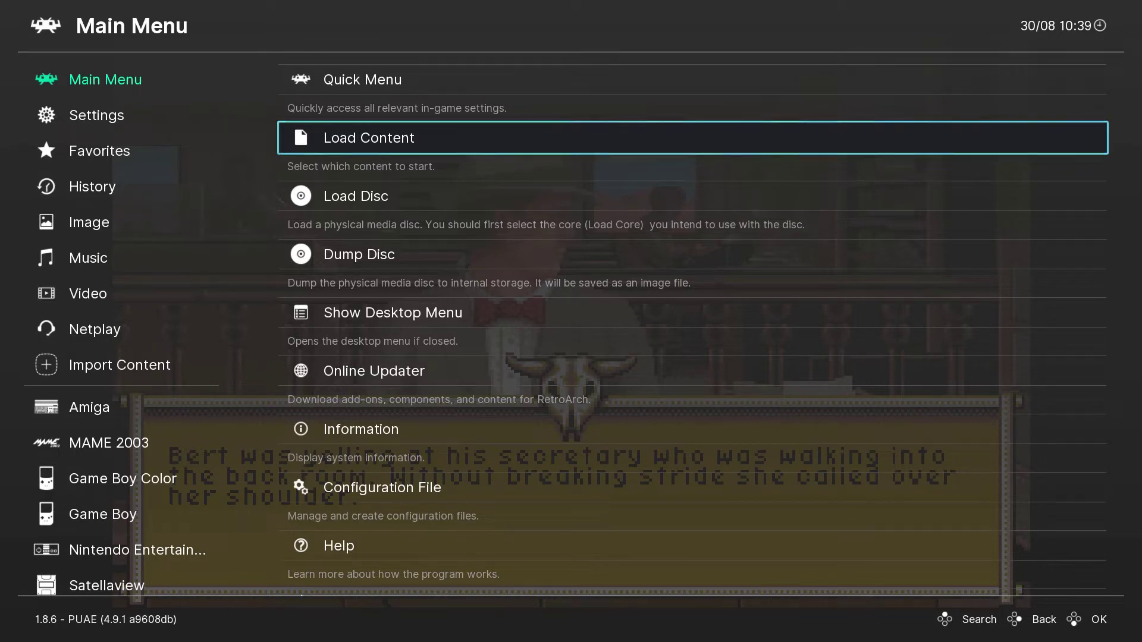
key("Left")
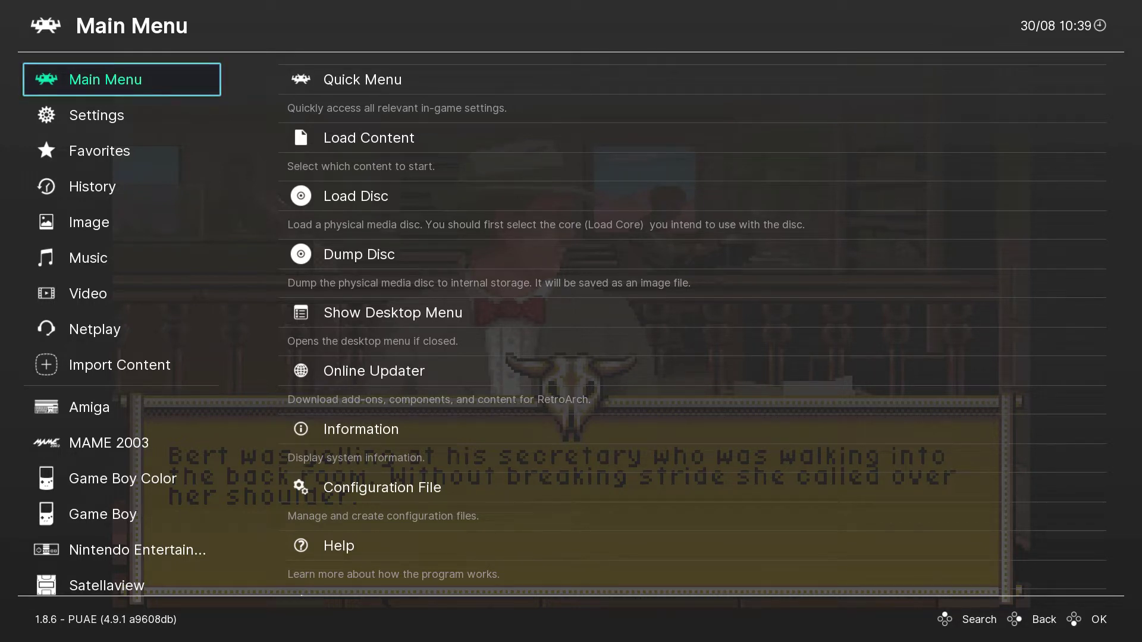
key("Down")
key("Up")
key("Right")
key("Down")
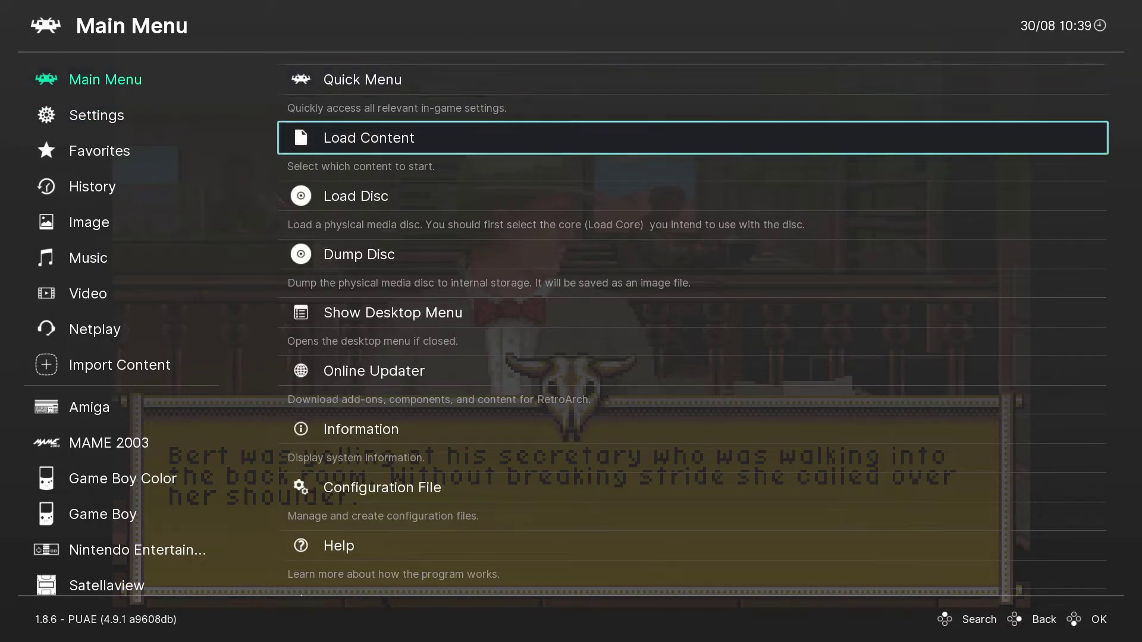
key("Up")
key("Down")
key("Up")
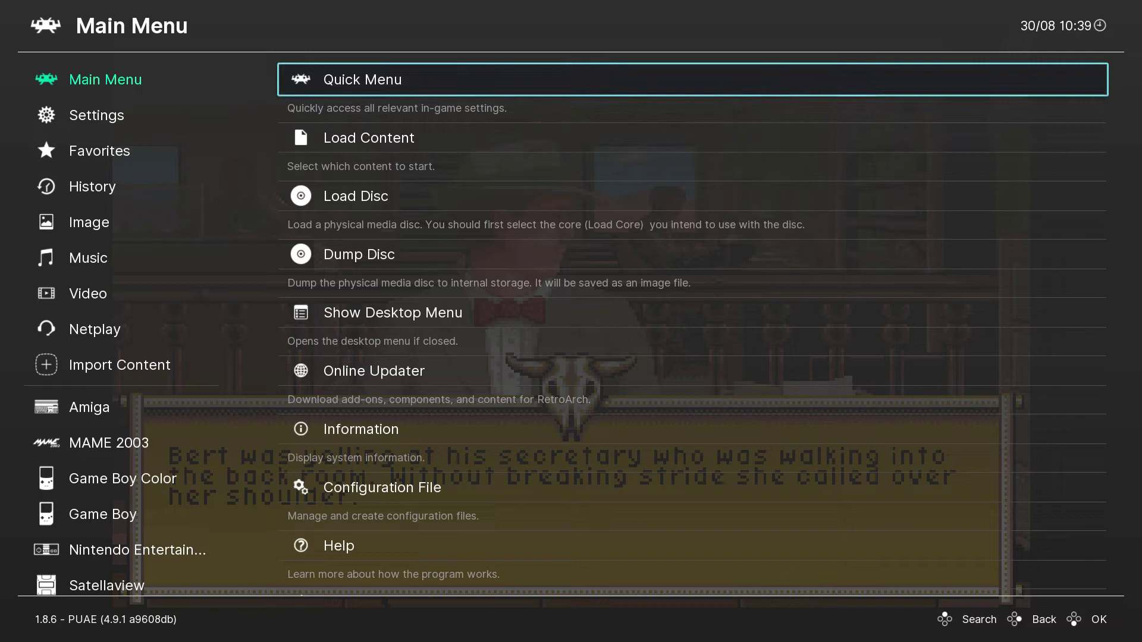
key("Left")
key("Right")
- Start loading content and browse to the D:\ drive
key("Down")
key("Return")
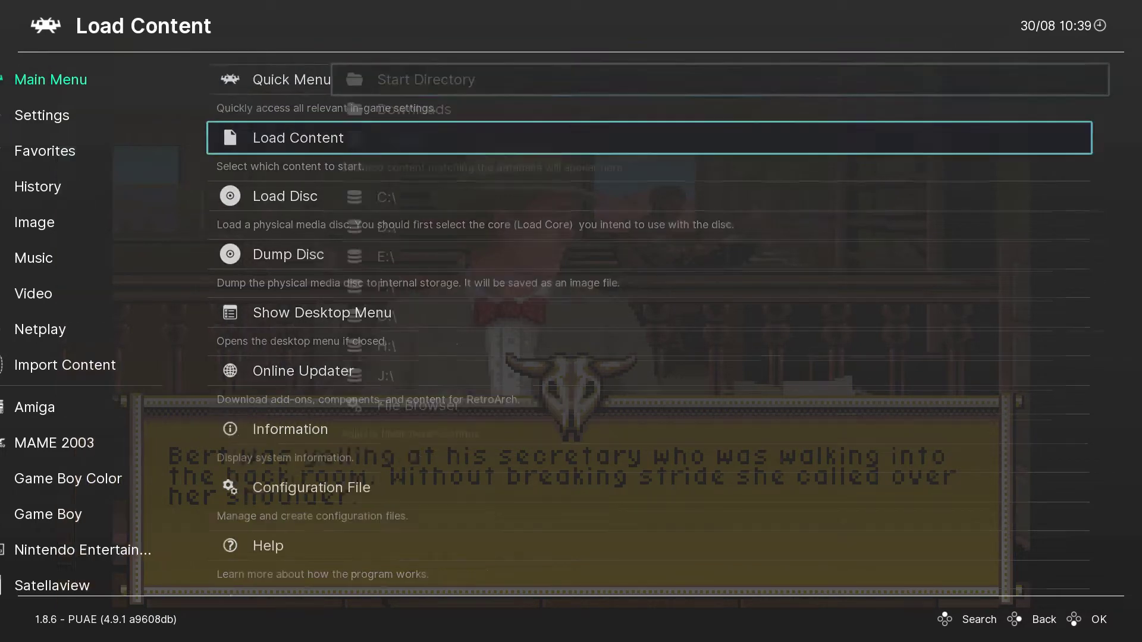
key("Down")
key("Down")
key("Down")
key("Down")
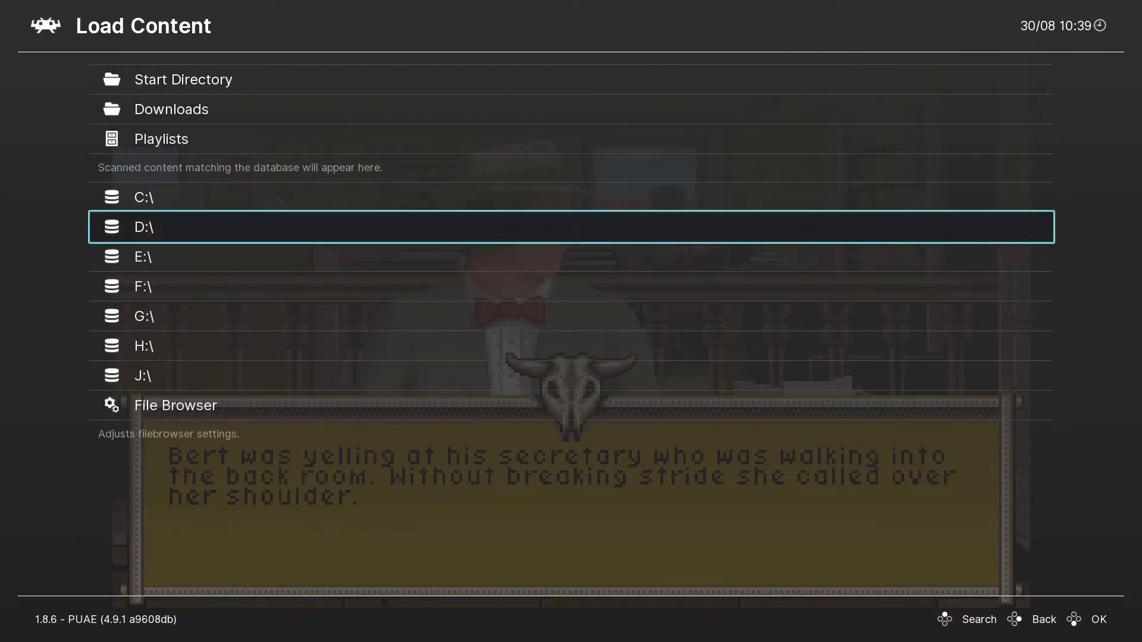
key("Return")
- Open the Emulator folder on the D:\ drive
key("Down")
key("Down")
key("Down")
key("Down")
key("Down")
key("Down")
key("Down")
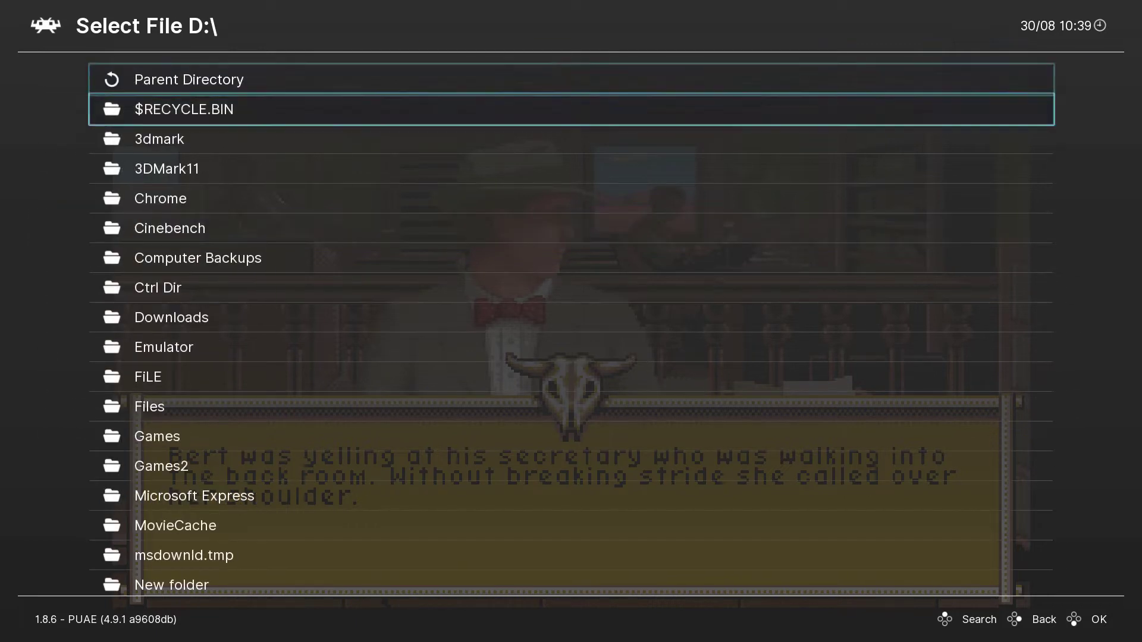
key("Down")
key("Down")
key("Return")
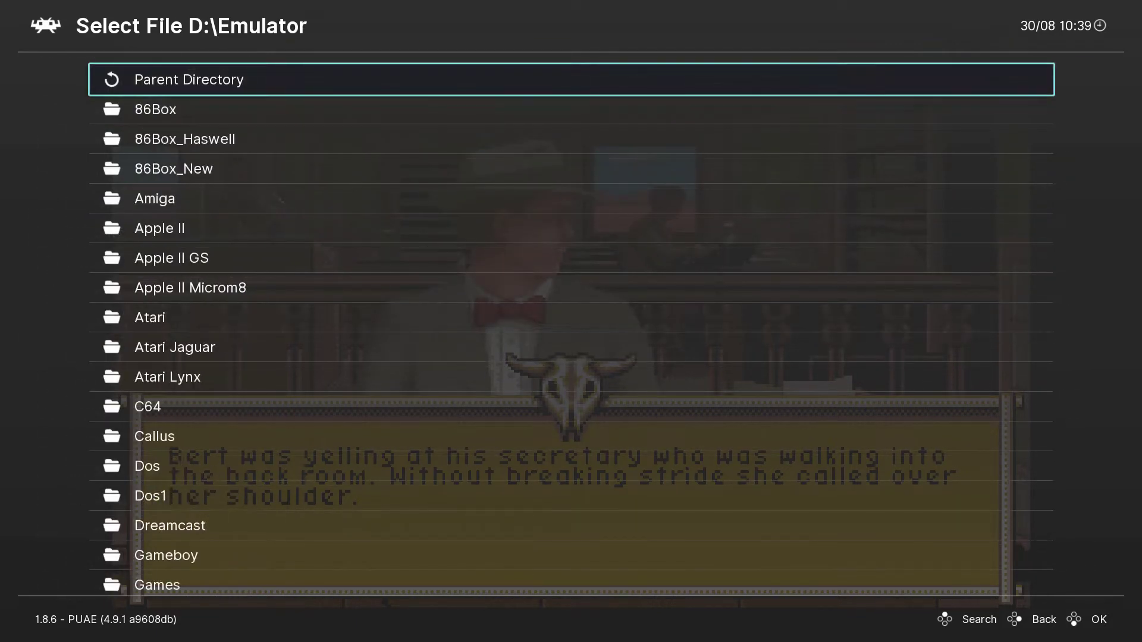
- Go into the Amiga folder and open its Games subfolder
key("Down")
key("Down")
key("Down")
key("Down")
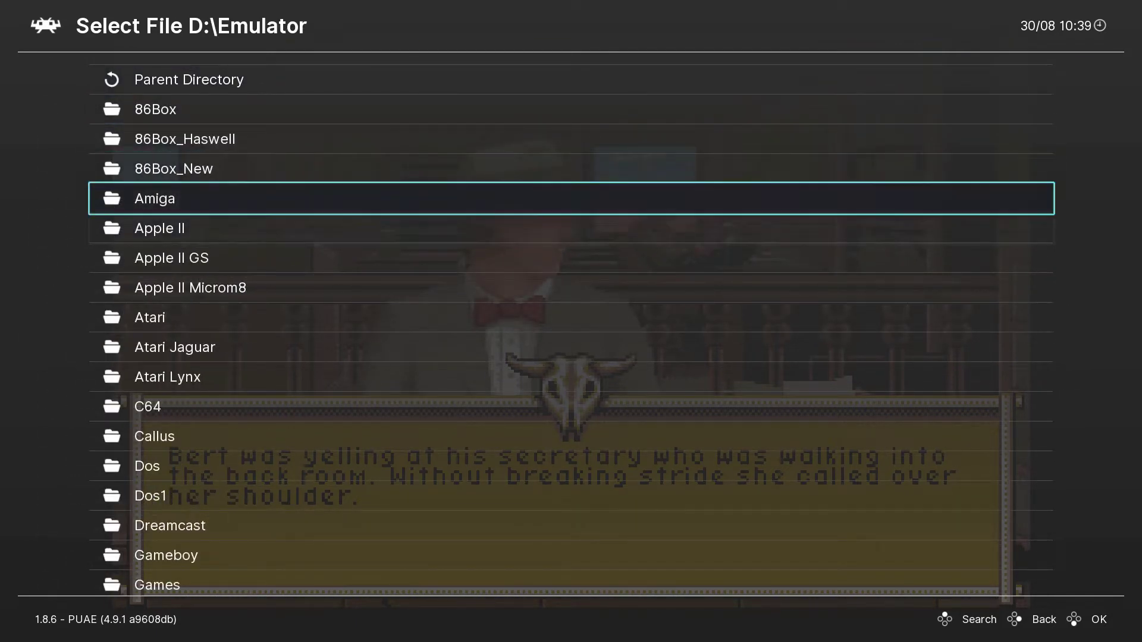
key("Return")
key("Down")
key("Down")
key("Down")
key("Up")
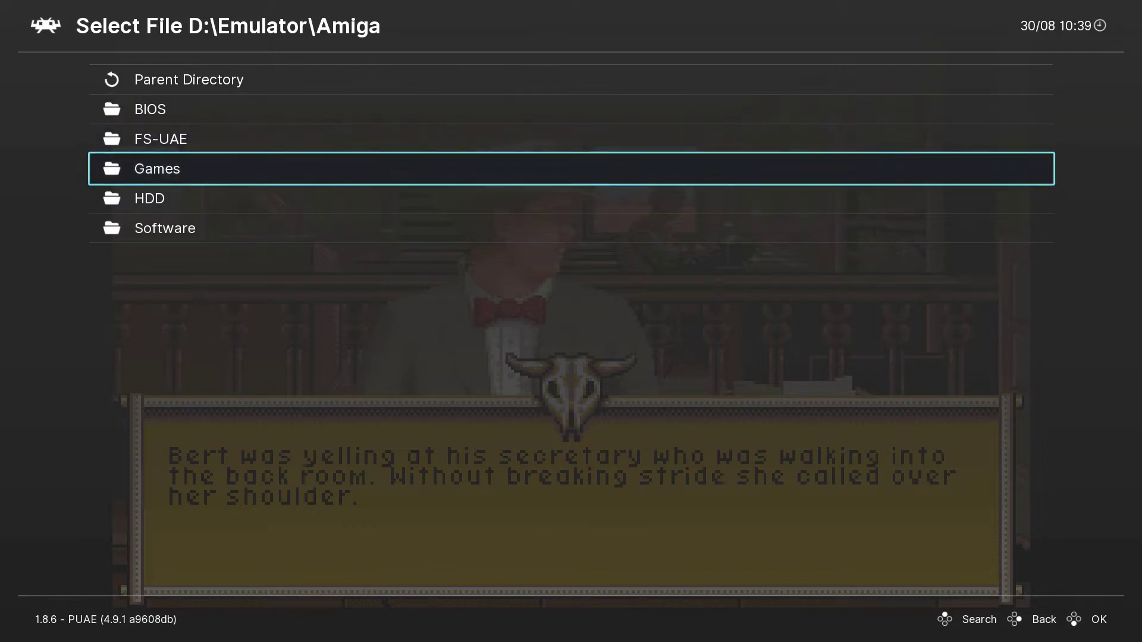
key("Return")
- Open the Desert 1 folder in the Amiga games directory
key("Down")
key("Down")
key("Down")
key("Down")
key("Down")
key("Down")
key("Down")
key("Down")
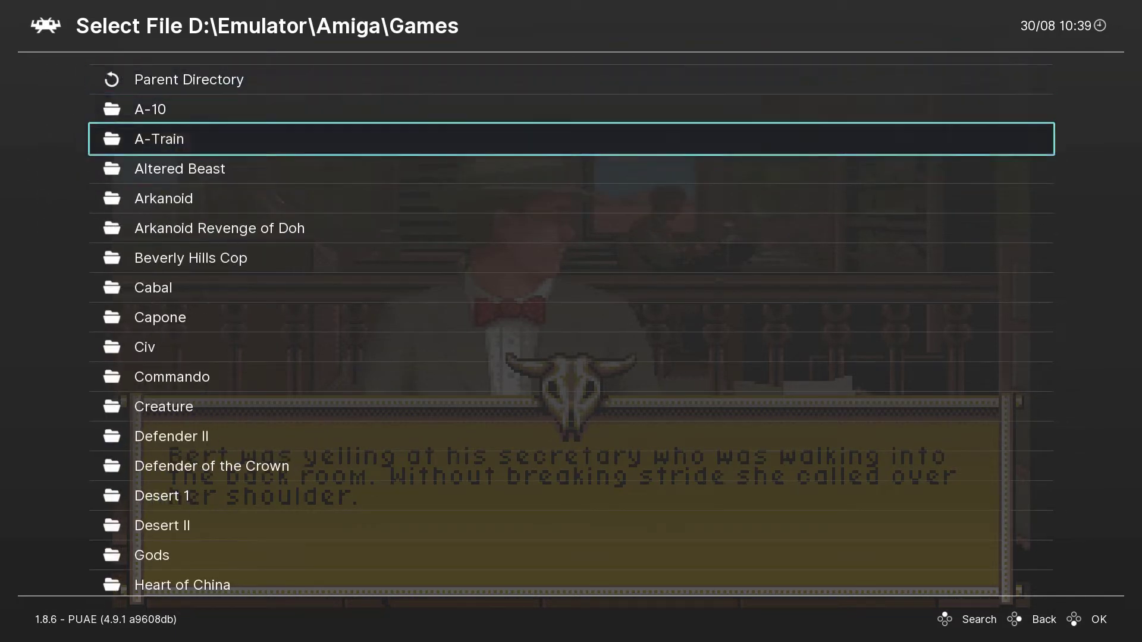
key("Down")
key("Down")
key("Down")
key("Down")
key("Down")
key("Down")
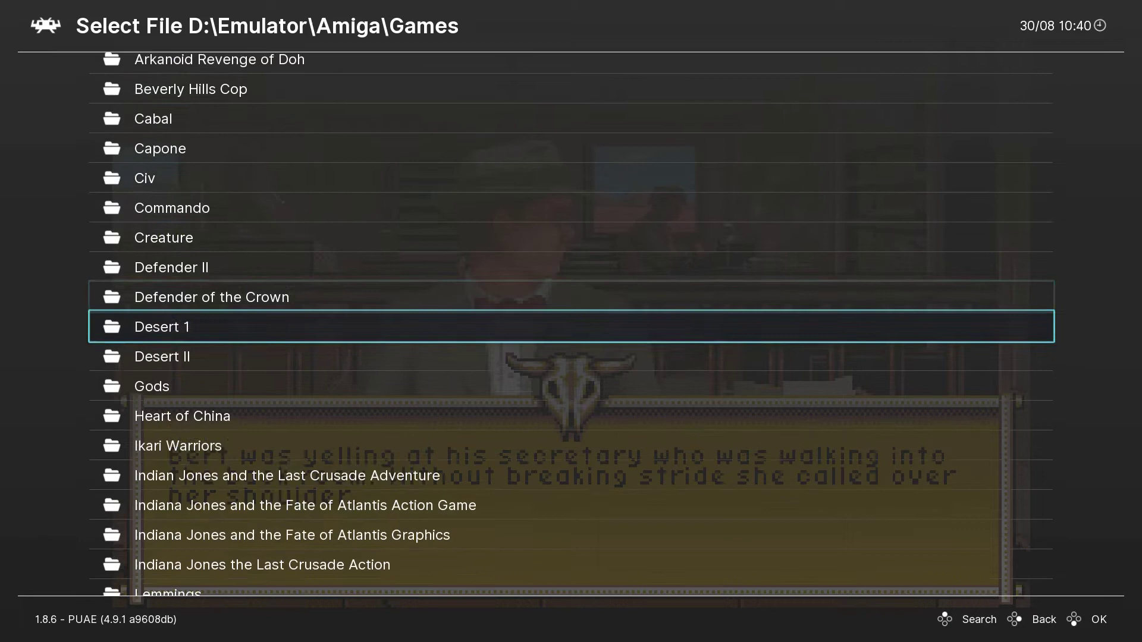
key("Return")
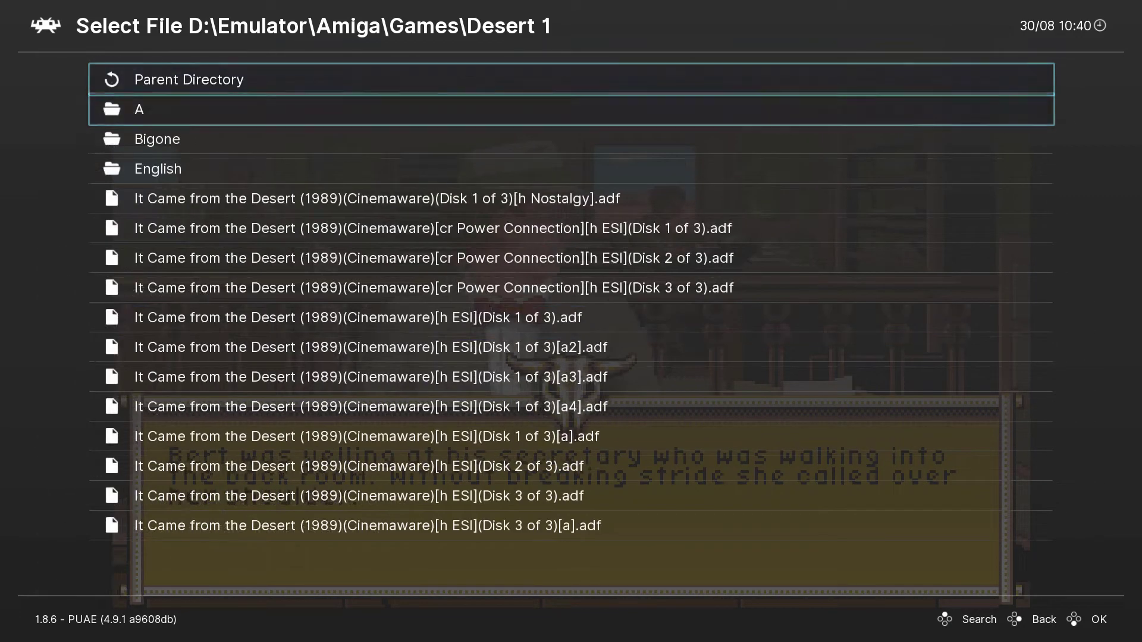
- Load the Desert.m3u playlist from the English subfolder of Desert 1
key("Down")
key("Down")
key("Down")
key("Return")
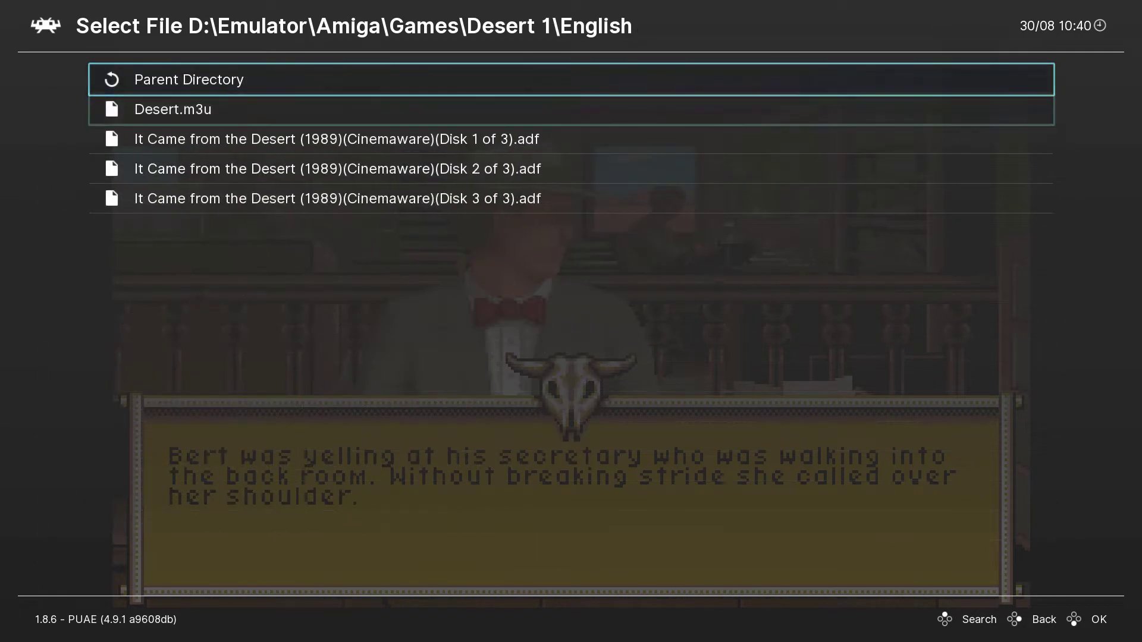
key("Down")
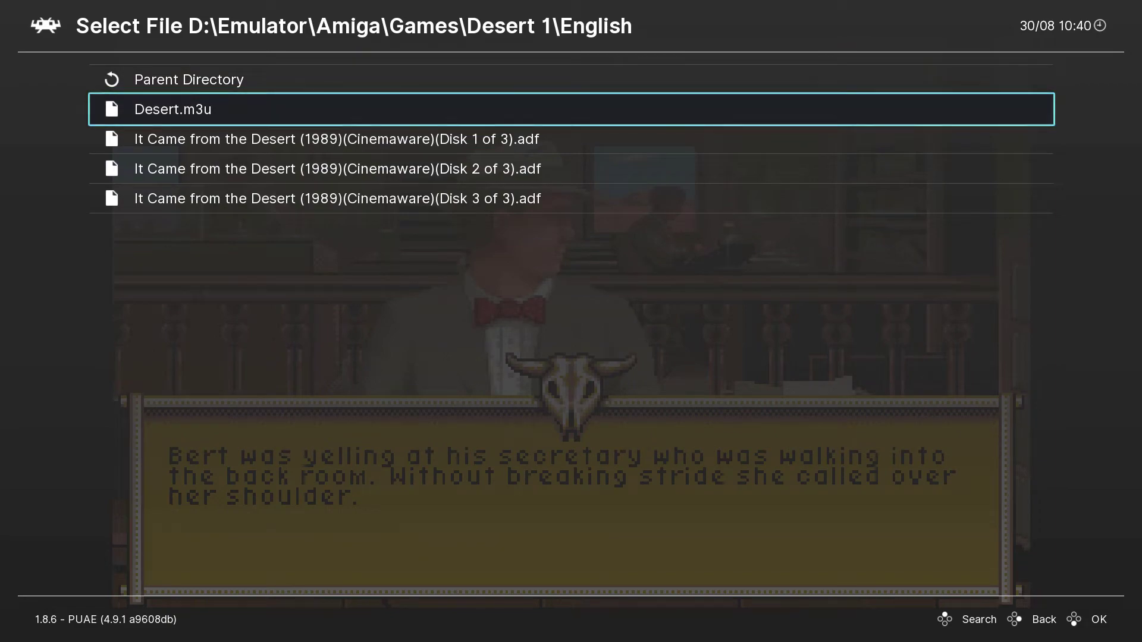
key("Return")
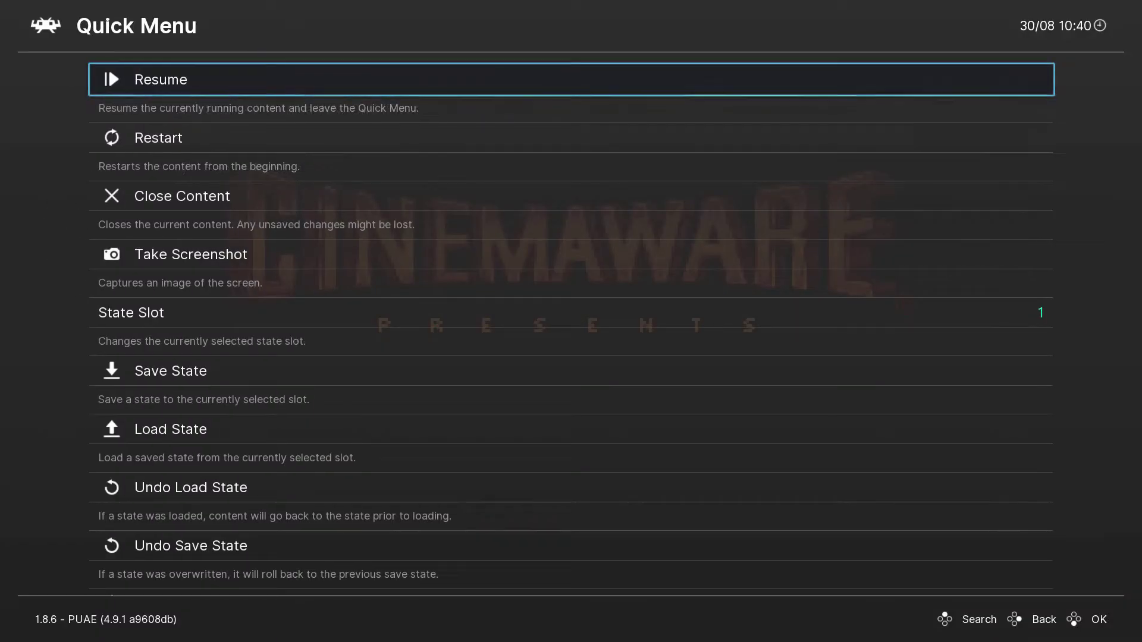
- Open the core options for the running Desert content
key("Down")
key("Down")
key("Down")
key("Down")
key("Down")
key("Down")
key("Down")
key("Down")
key("Down")
key("Down")
key("Down")
key("Down")
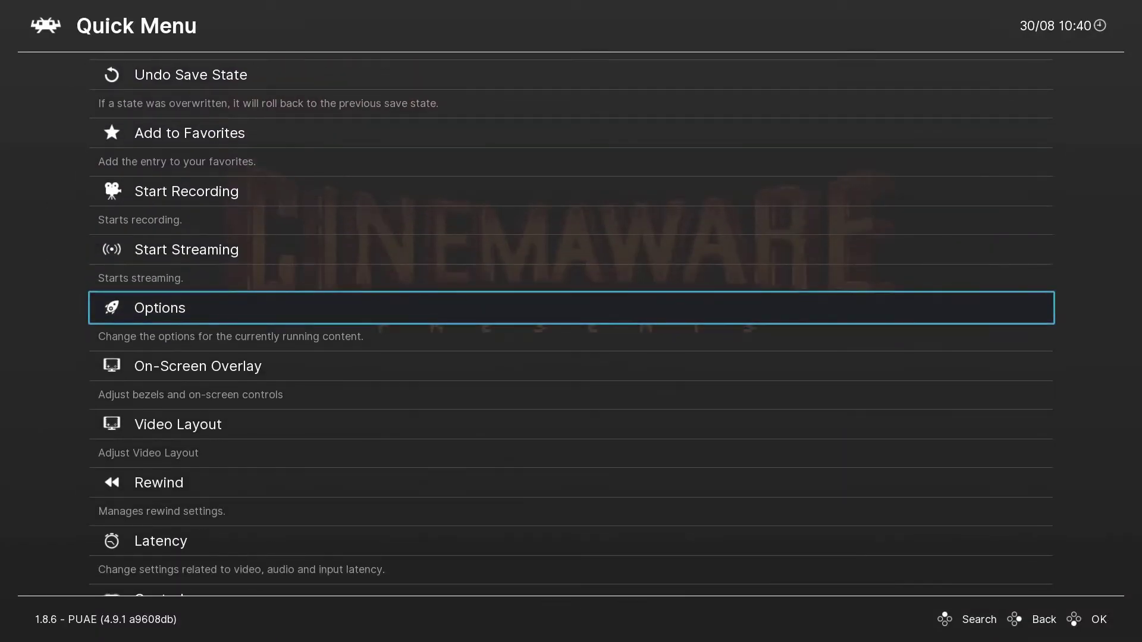
key("Up")
key("Up")
key("Up")
key("Up")
key("Down")
key("Down")
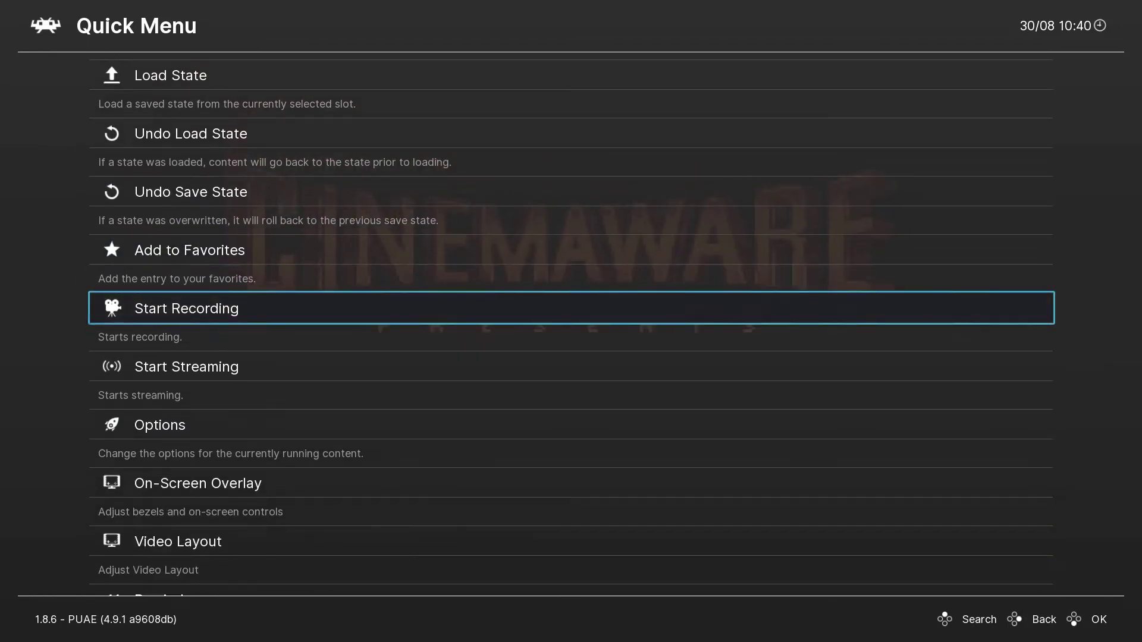
key("Down")
key("Down")
key("Return")
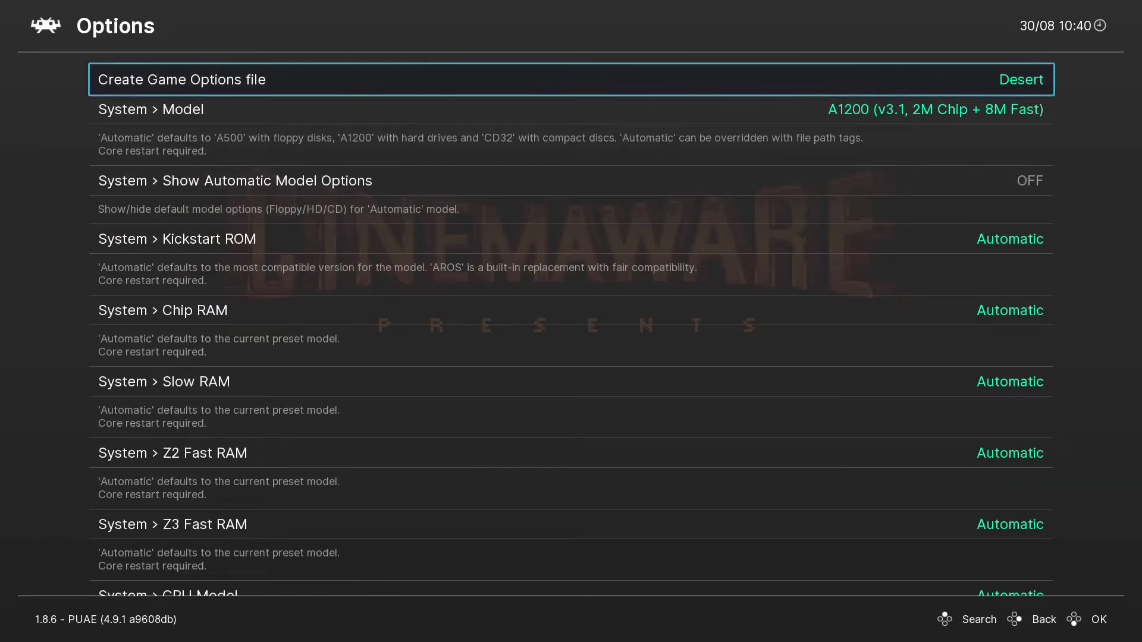
key("BackSpace")
key("Down")
key("Up")
key("Return")
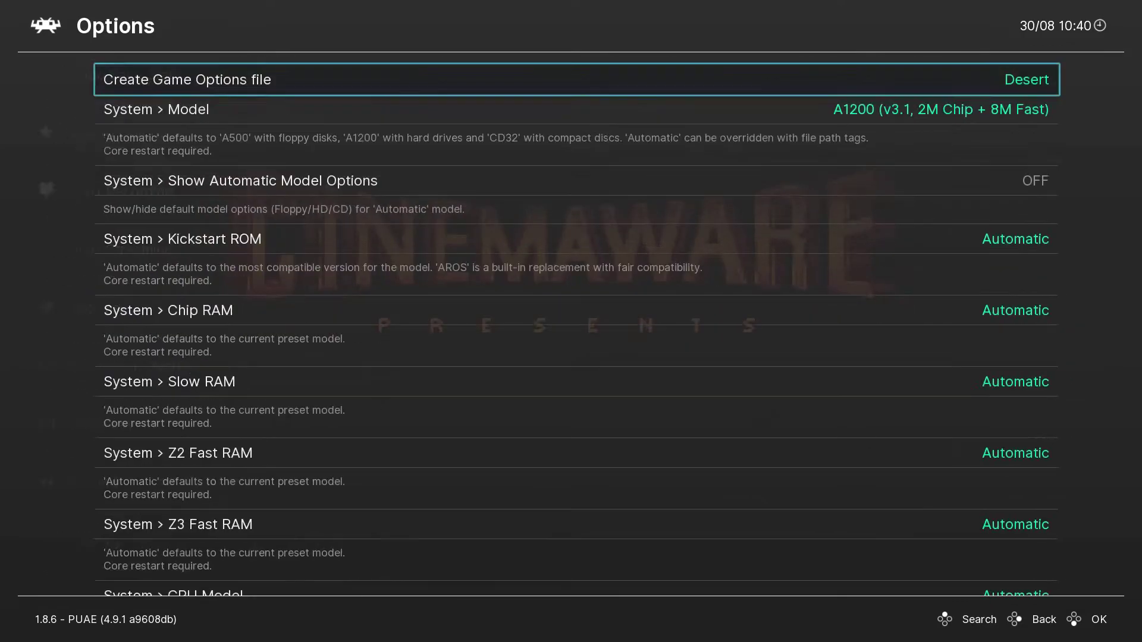
- Examine the RetroPad joystick, turbo and button mapping options, working backwards from the end of the core options
key("Down")
key("Up")
key("Up")
key("Up")
key("Up")
key("Up")
key("Up")
key("Up")
key("Up")
key("Up")
key("Up")
key("Up")
key("Up")
key("Up")
key("Up")
key("Up")
key("Up")
key("Up")
key("Up")
key("Up")
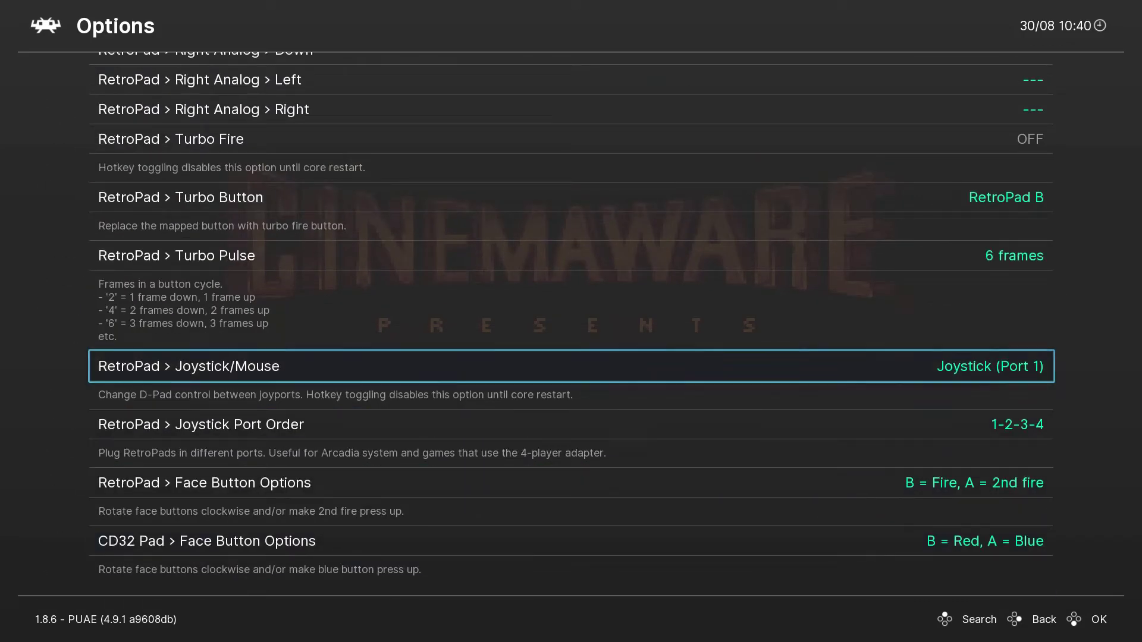
key("Up")
key("Up")
key("Up")
key("Up")
key("Up")
key("Up")
key("Up")
key("Up")
key("Up")
key("Up")
key("Up")
key("Up")
key("Up")
key("Up")
key("Up")
key("Up")
key("Up")
key("Up")
key("Up")
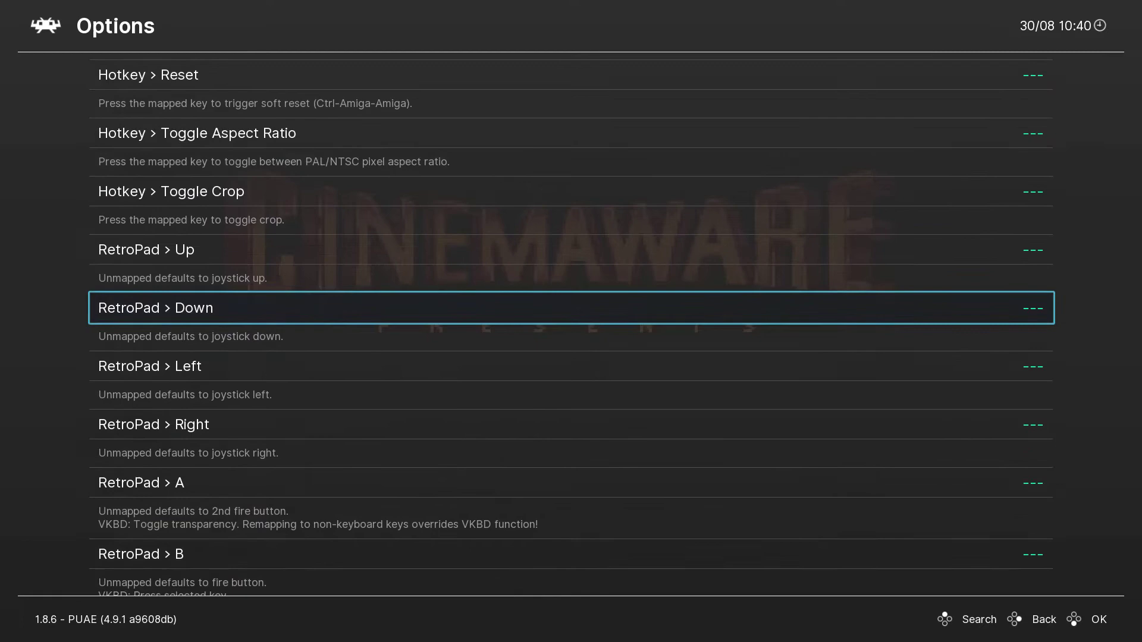
- Examine the hotkey, keyboard and mouse input options above the RetroPad mappings
key("Up")
key("Up")
key("Up")
key("Up")
key("Up")
key("Up")
key("Up")
key("Up")
key("Up")
key("Up")
key("Up")
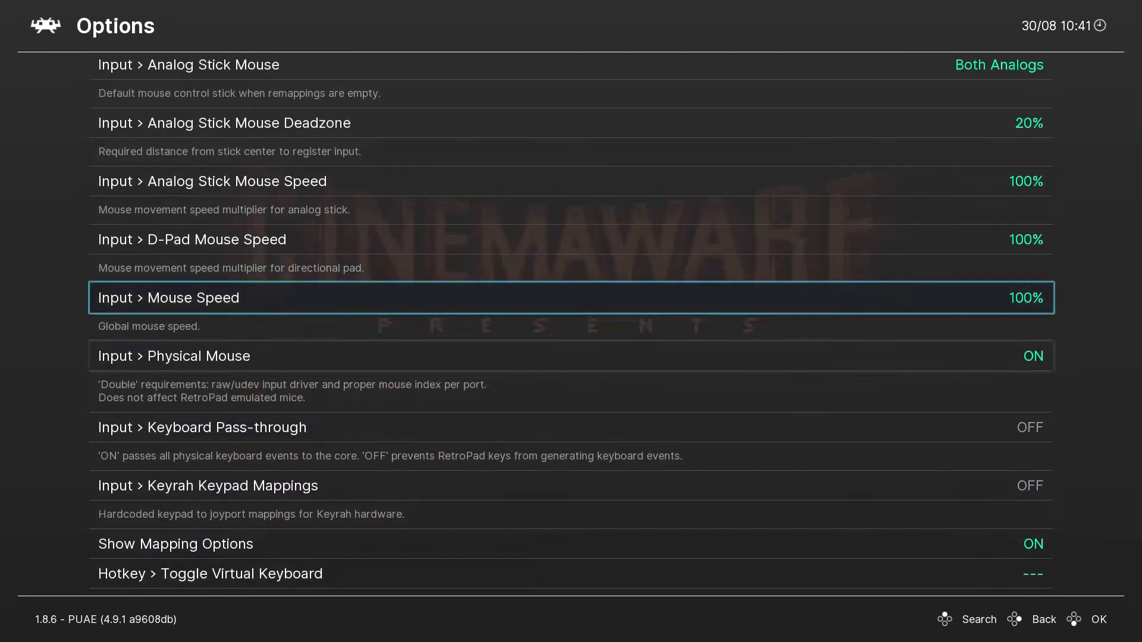
- Examine the core's audio options, from floppy sound up to the Show Audio Options setting
key("Up")
key("Up")
key("Up")
key("Up")
key("Up")
key("Up")
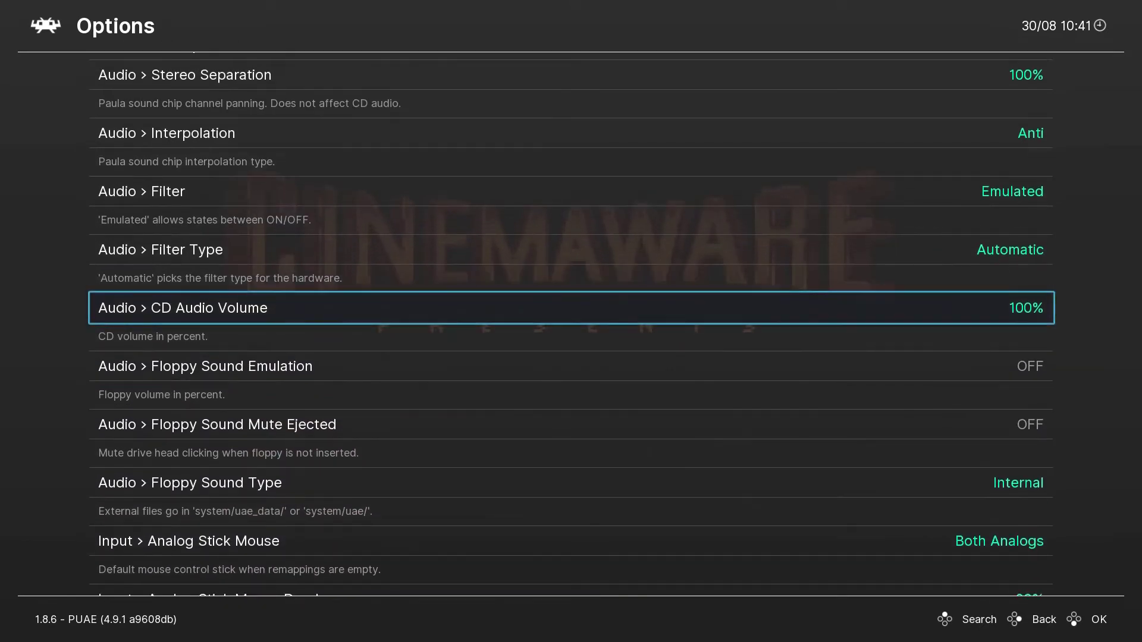
key("Up")
key("Up")
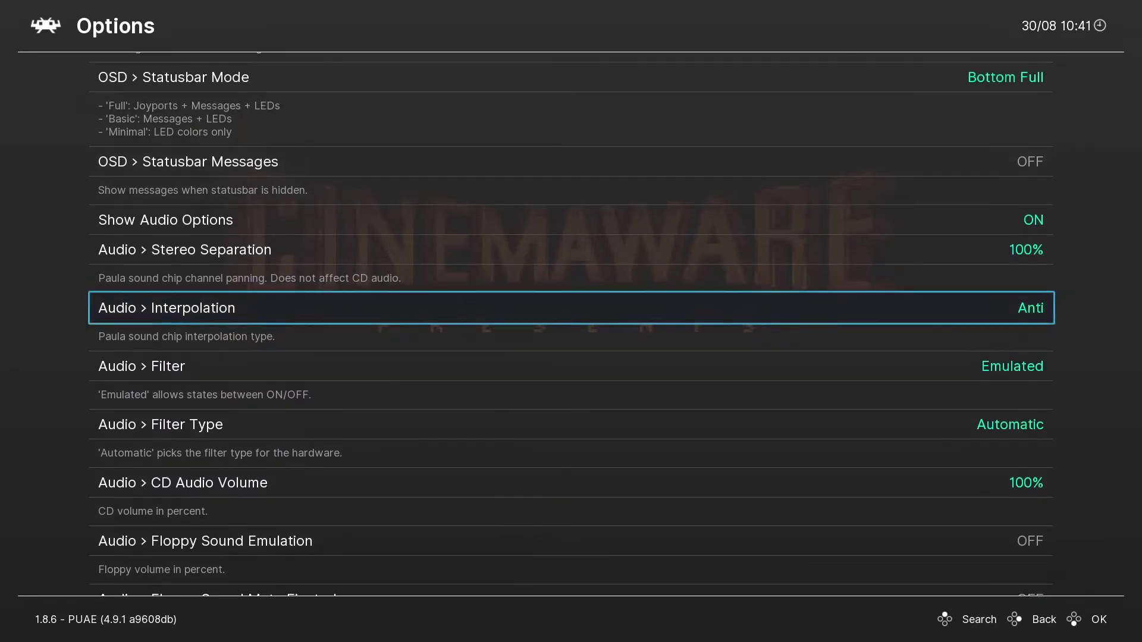
key("Up")
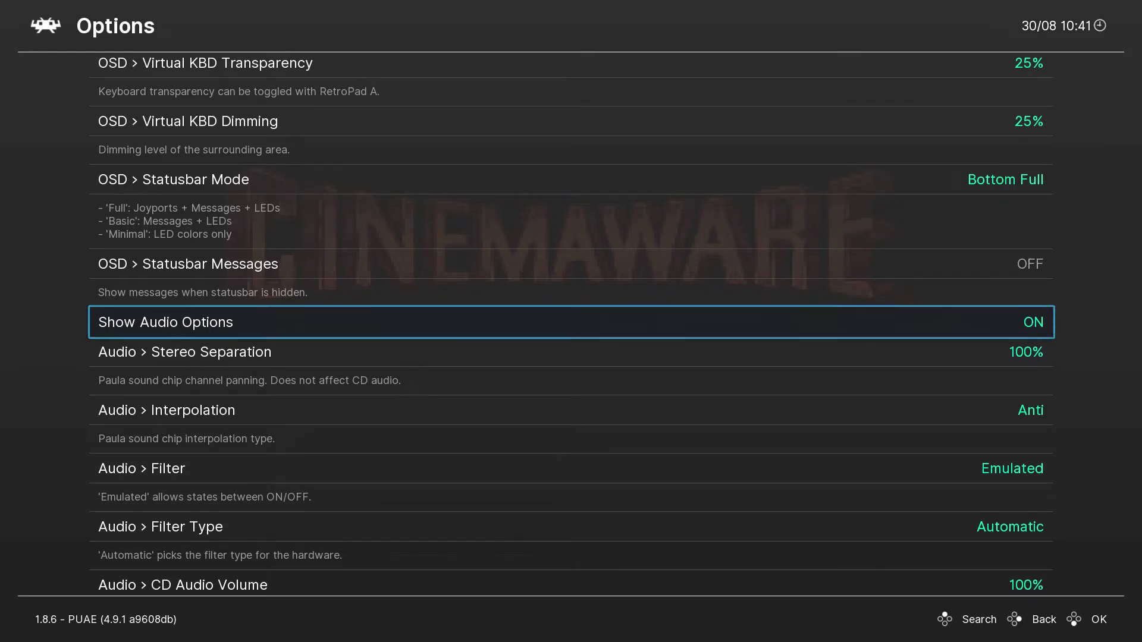
- Reopen the core options from the Quick Menu and turn Show Audio Options off
key("BackSpace")
key("Return")
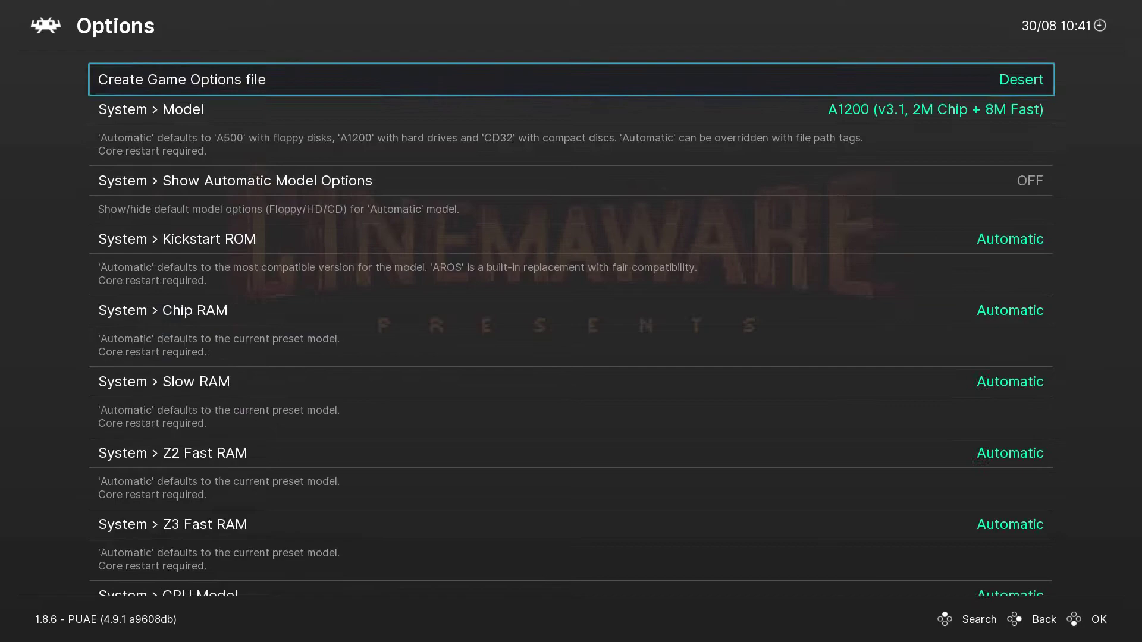
key("Down")
key("Up")
key("Up")
key("Up")
key("Up")
key("Up")
key("Up")
key("Up")
key("Up")
key("Up")
key("Up")
key("Up")
key("Up")
key("Up")
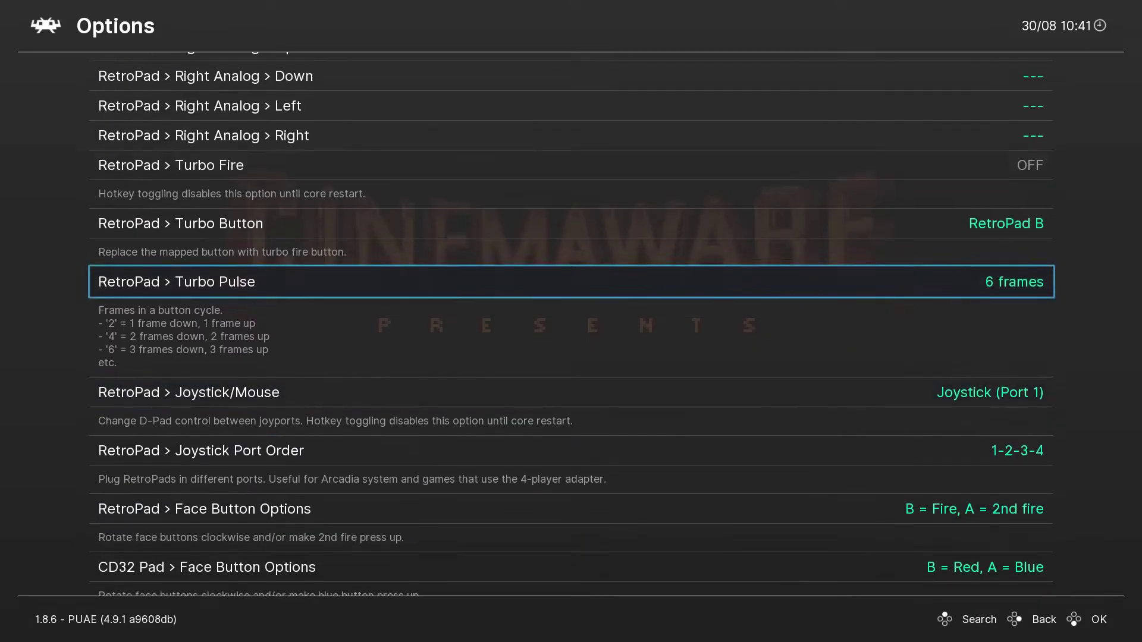
key("Up")
key("Up")
key("Up")
key("Up")
key("Up")
key("Up")
key("Up")
key("Up")
key("Up")
key("Up")
key("Up")
key("Up")
key("Up")
key("Up")
key("Up")
key("Up")
key("Up")
key("Up")
key("Up")
key("Up")
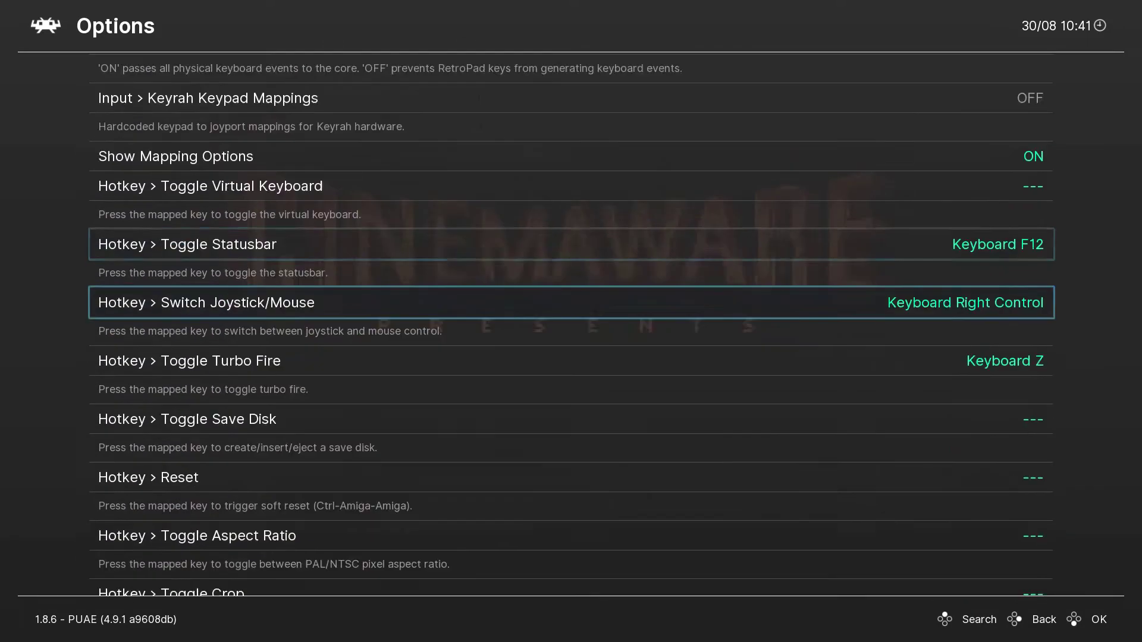
key("Up")
key("Up")
key("Up")
key("Up")
key("Up")
key("Up")
key("Up")
key("Up")
key("Up")
key("Up")
key("Up")
key("Up")
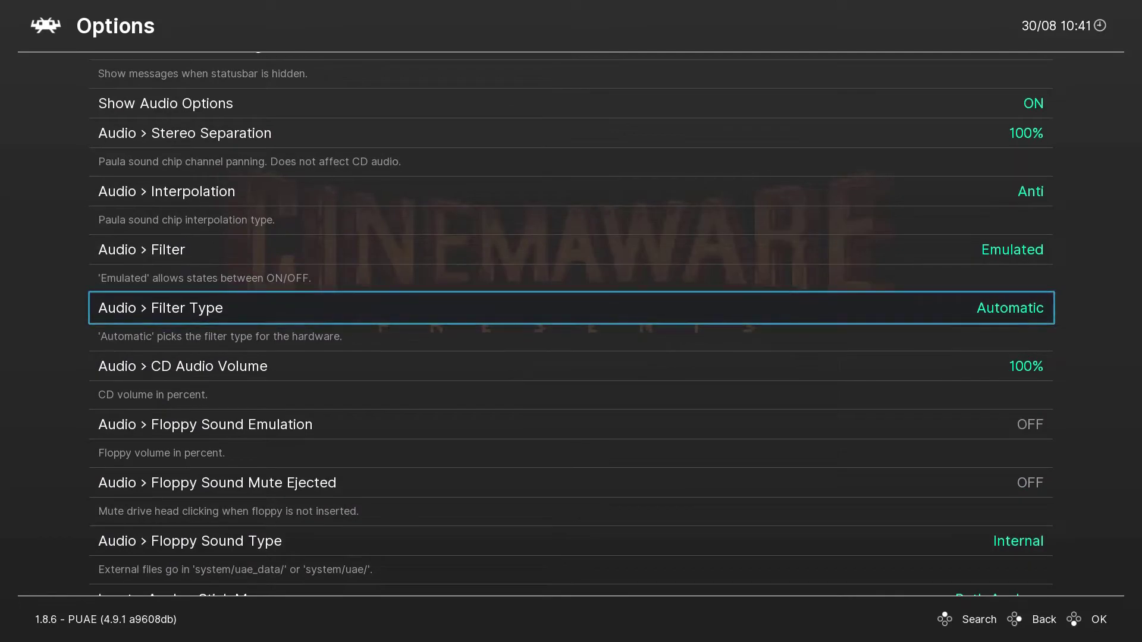
key("Up")
key("Up")
key("Up")
key("Up")
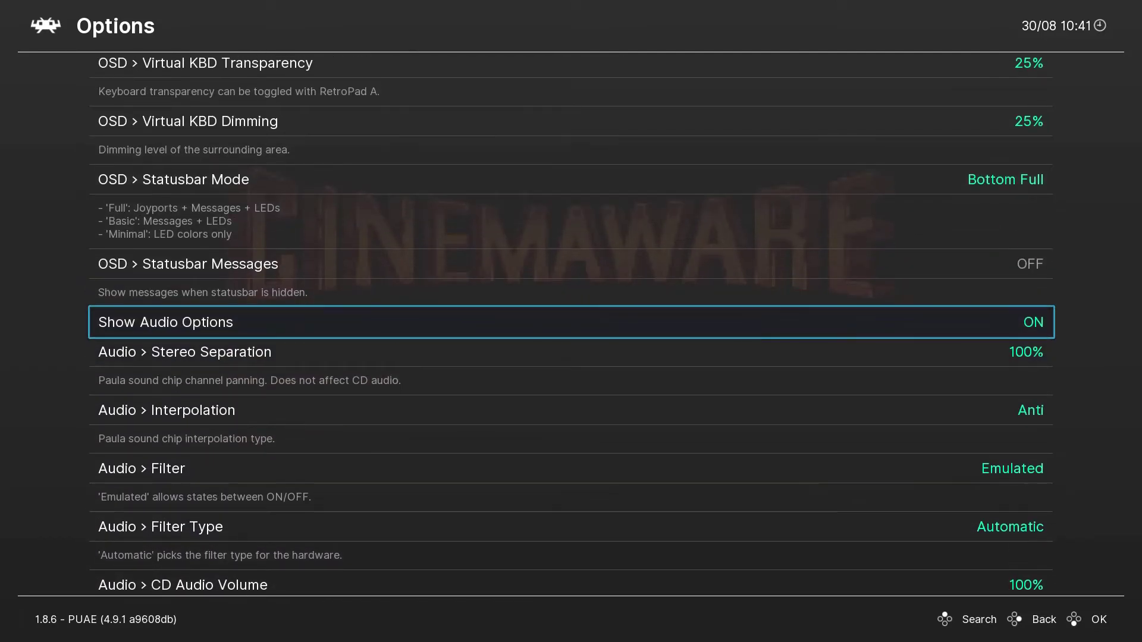
key("Return")
key("Return")
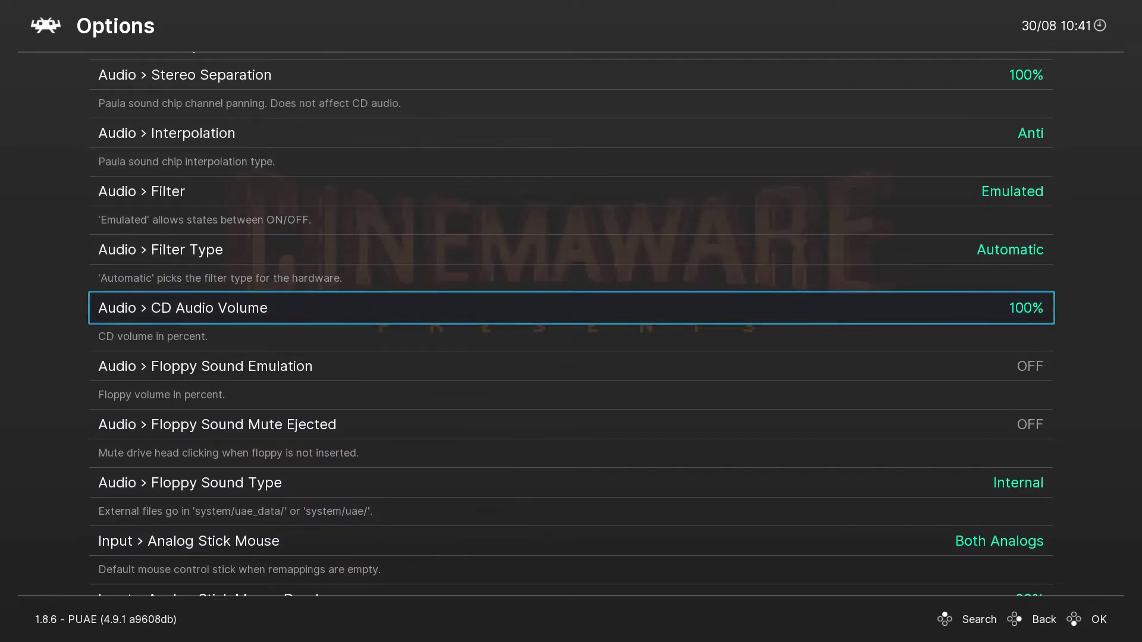
- Check which audio entries are listed with Show Audio Options off, and leave the core options
key("Up")
key("Up")
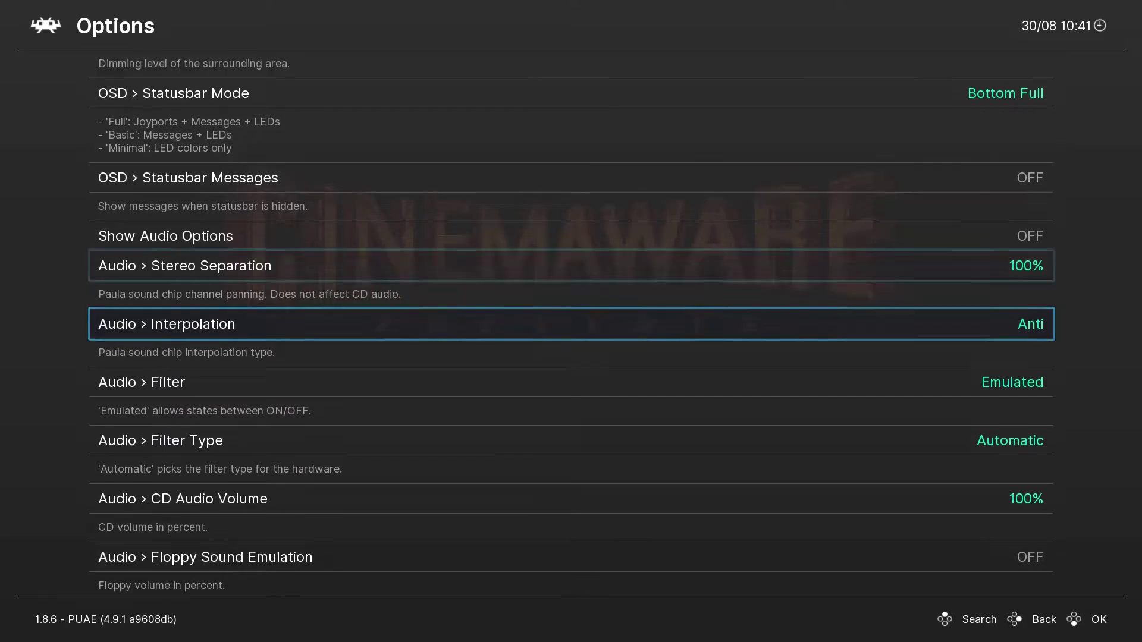
key("Up")
key("Up")
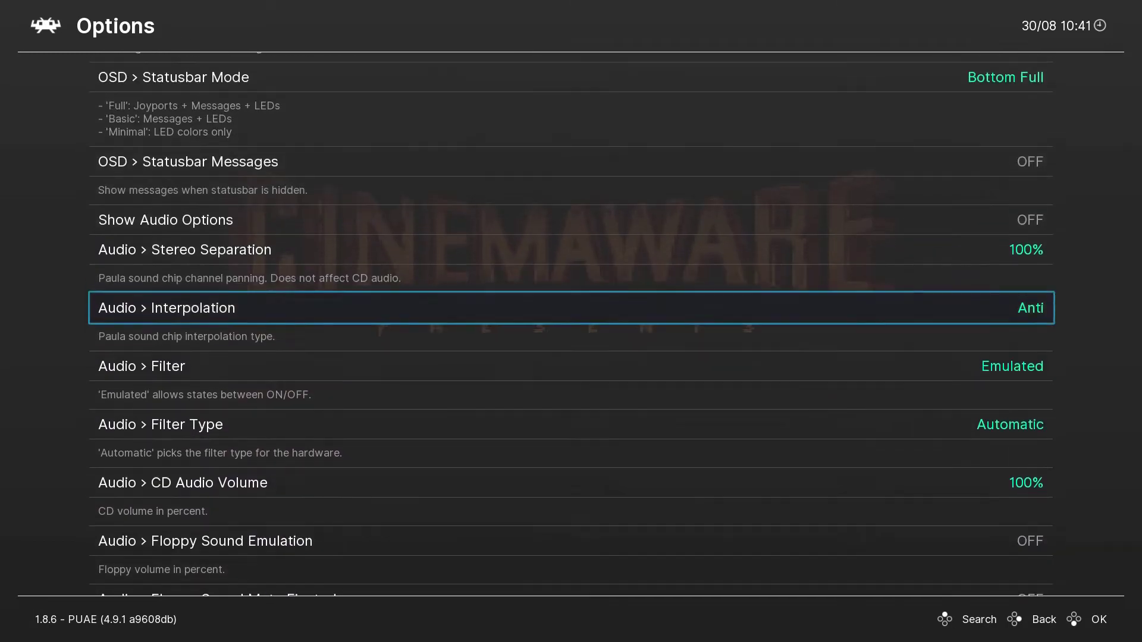
key("BackSpace")
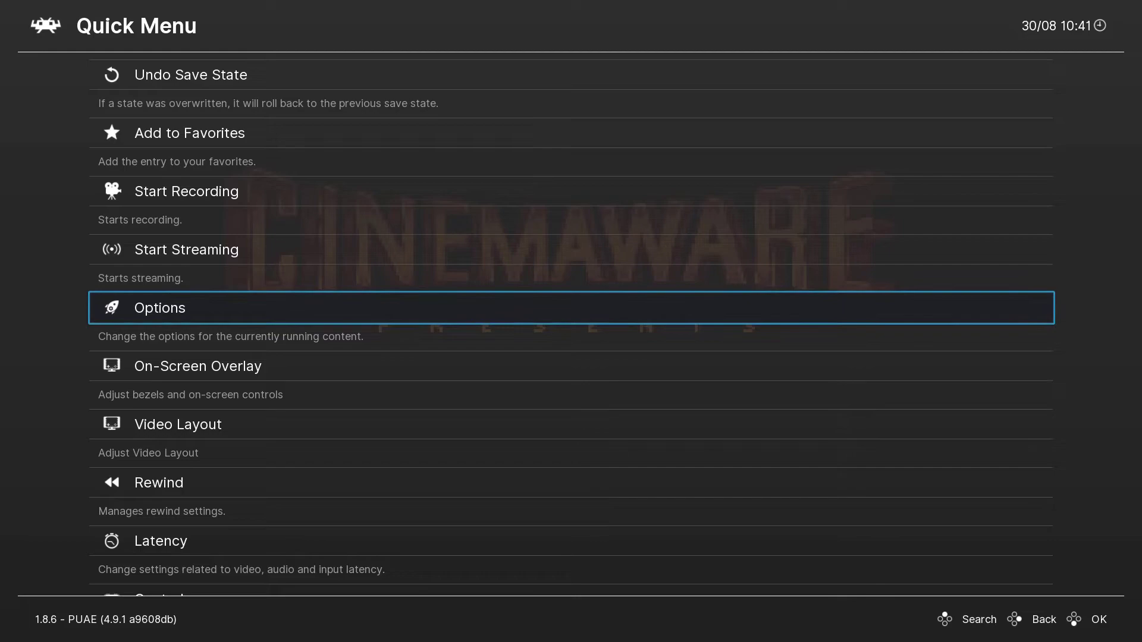
- Reopen the core options and set Show Audio Options to ON
key("Return")
key("Up")
key("Up")
key("Up")
key("Up")
key("Up")
key("Up")
key("Up")
key("Up")
key("Up")
key("Up")
key("Up")
key("Up")
key("Up")
key("Up")
key("Up")
key("Up")
key("Up")
key("Up")
key("Up")
key("Up")
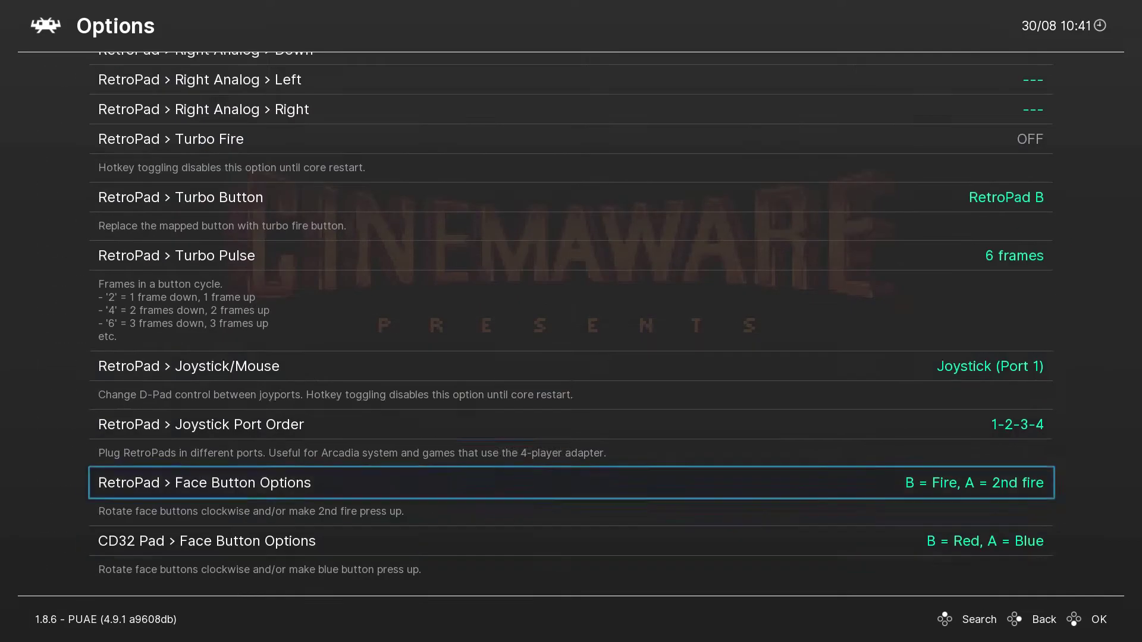
key("Up")
key("Up")
key("Up")
key("Up")
key("Up")
key("Up")
key("Up")
key("Up")
key("Up")
key("Up")
key("Up")
key("Up")
key("Up")
key("Up")
key("Up")
key("Up")
key("Up")
key("Up")
key("Up")
key("Up")
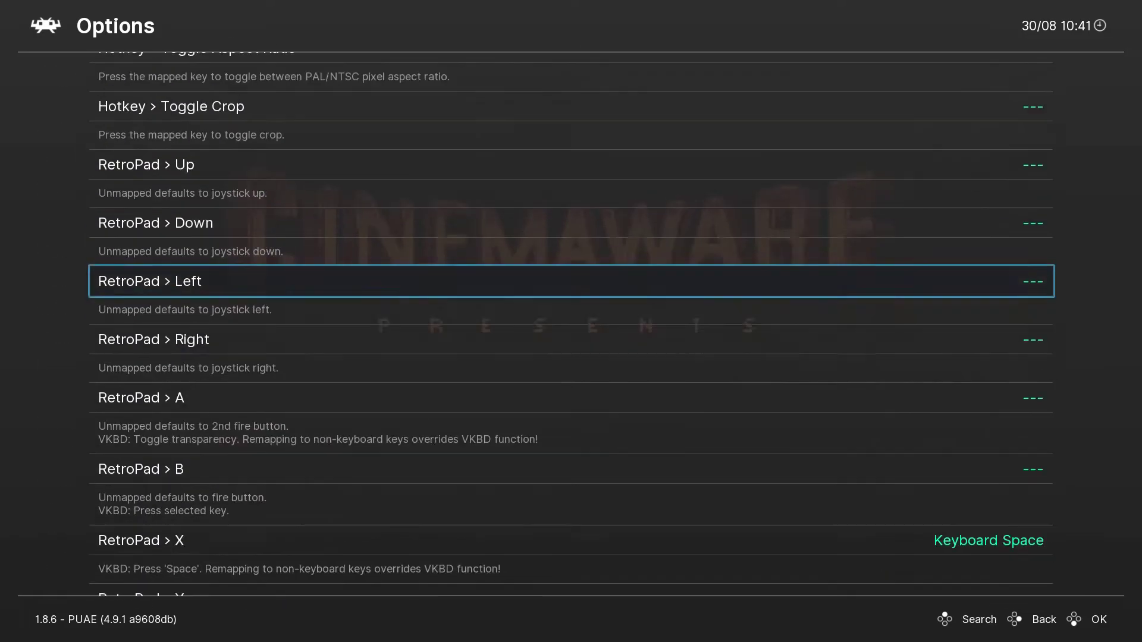
key("Up")
key("Up")
key("Up")
key("Up")
key("Up")
key("Up")
key("Up")
key("Up")
key("Up")
key("Up")
key("Up")
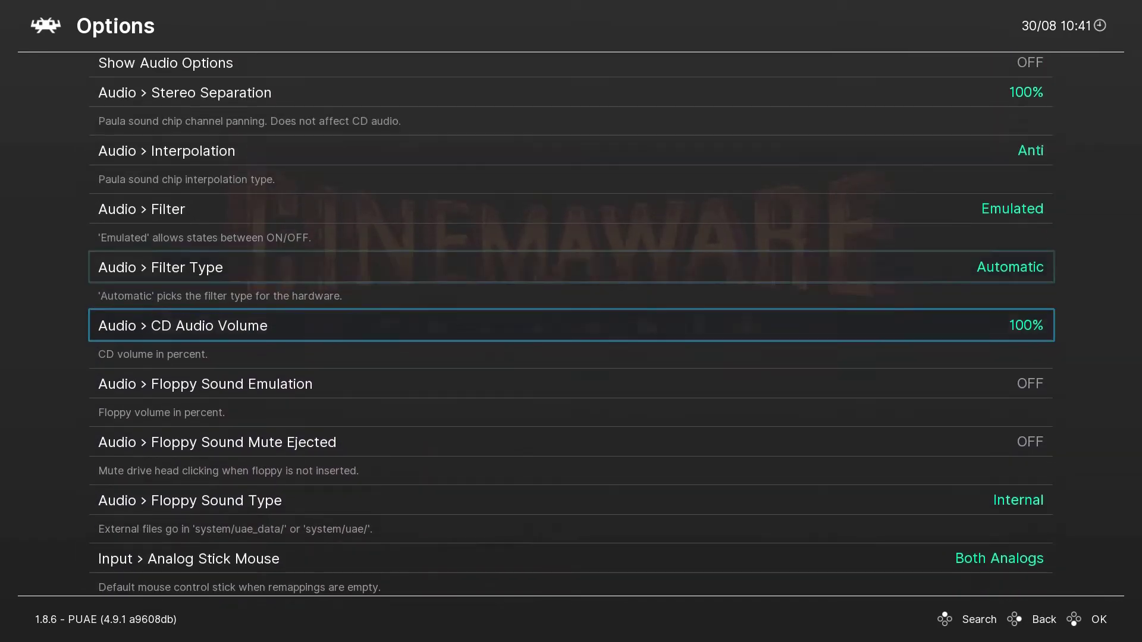
key("Down")
key("Up")
key("Up")
key("Up")
key("Up")
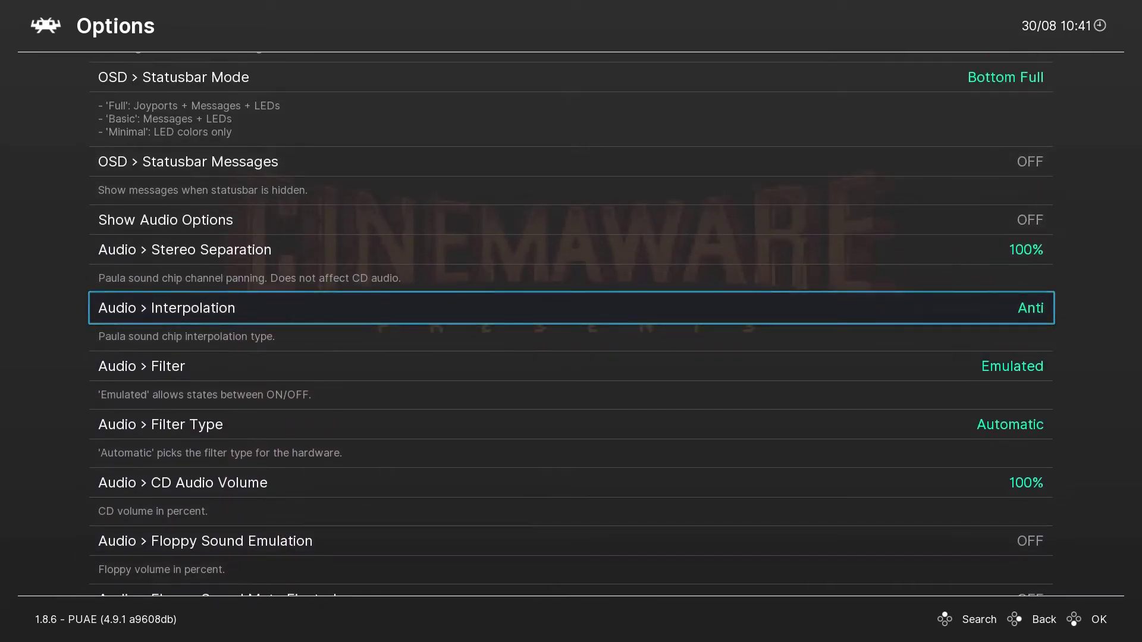
key("Up")
key("Up")
key("Return")
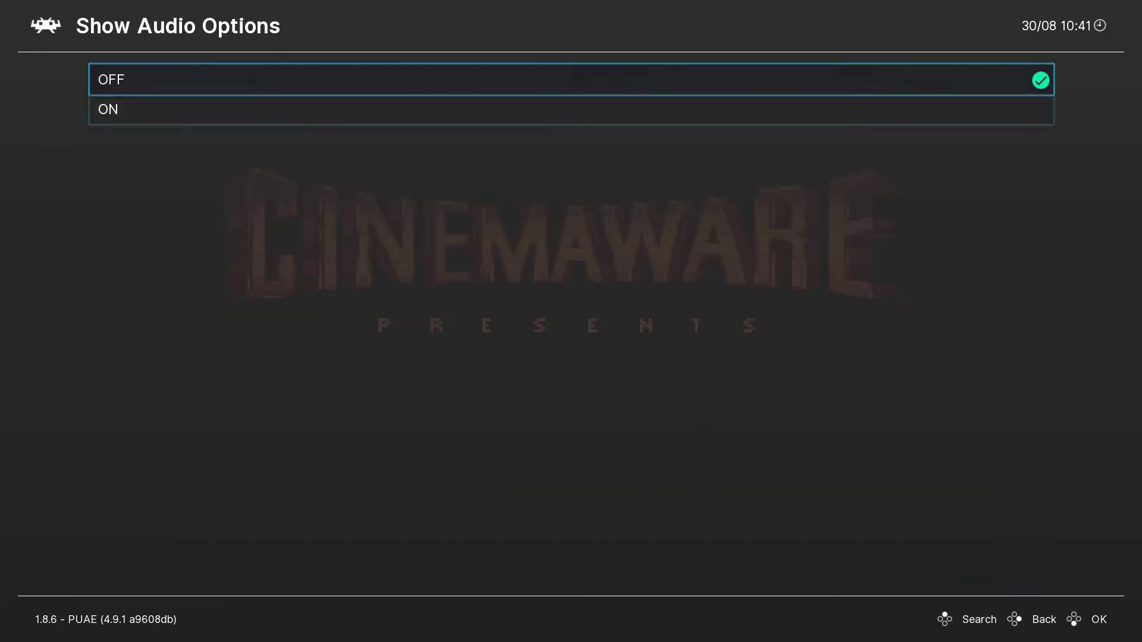
key("Down")
key("Return")
- Set Floppy Sound Emulation to 100% in the audio options
key("Down")
key("Down")
key("Down")
key("Down")
key("Down")
key("Down")
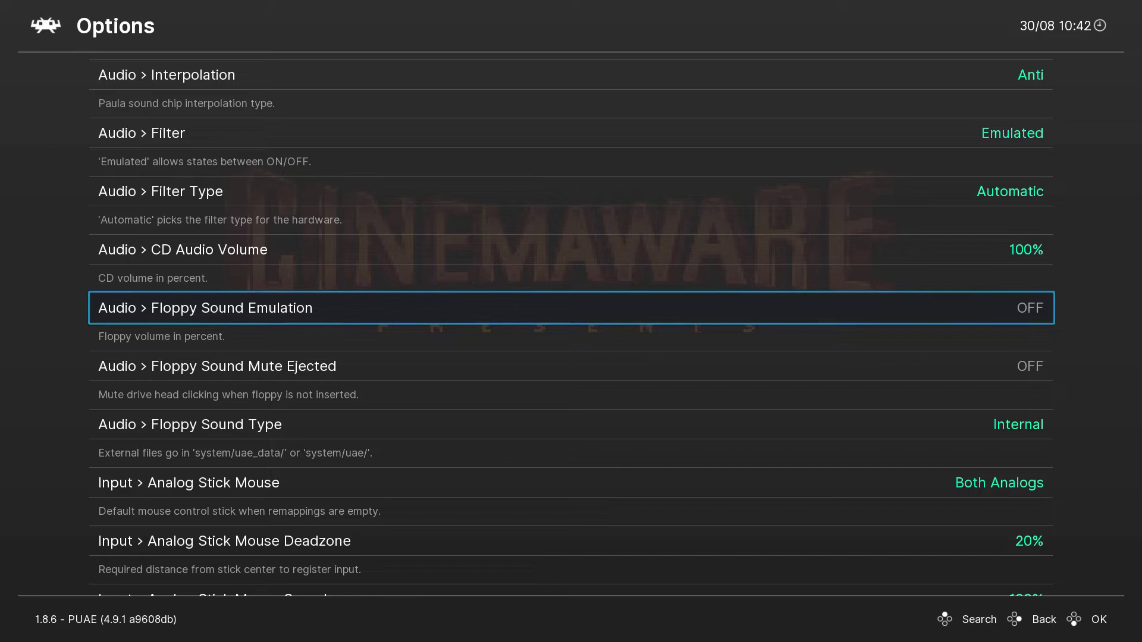
key("Return")
key("Up")
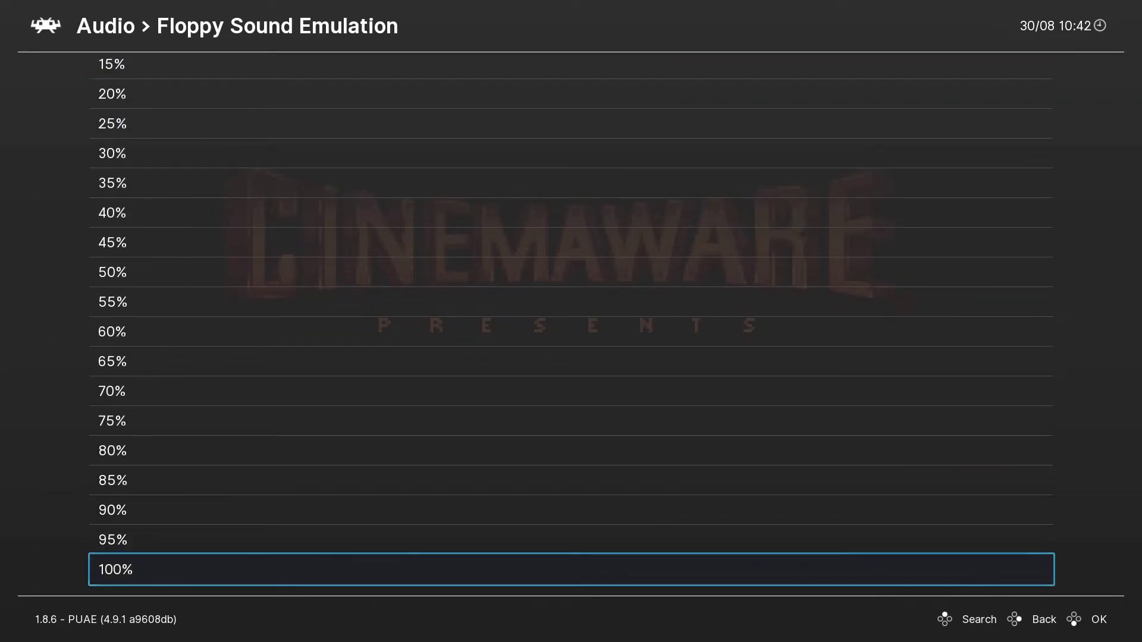
key("Return")
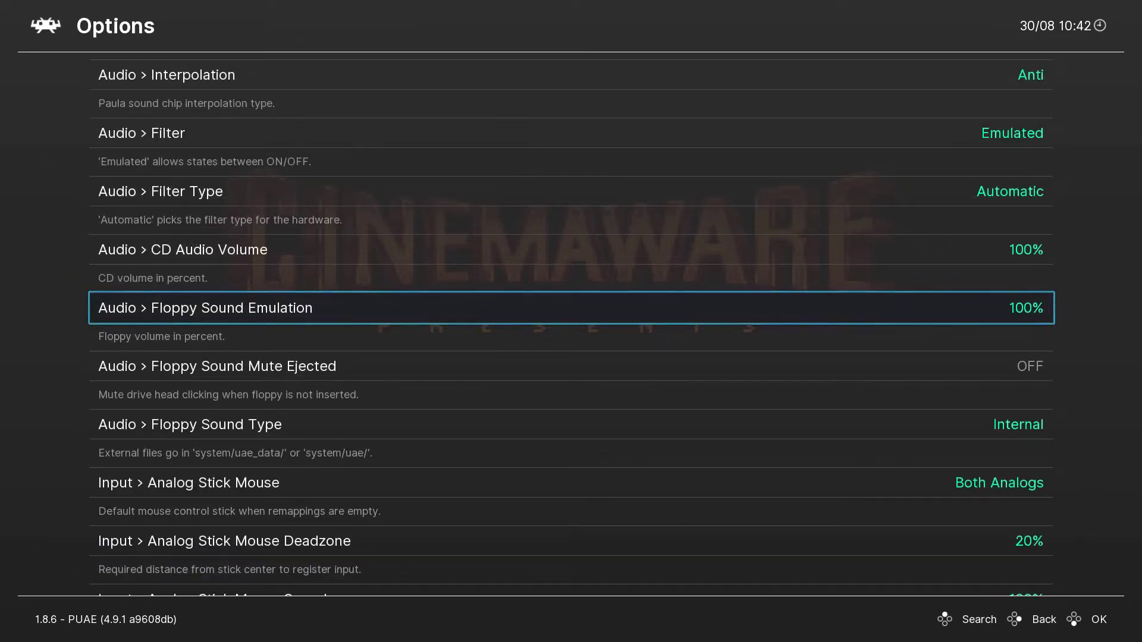
- Resume the game and continue past the Cinemaware title to the opening story text
key("F1")
key("Return")
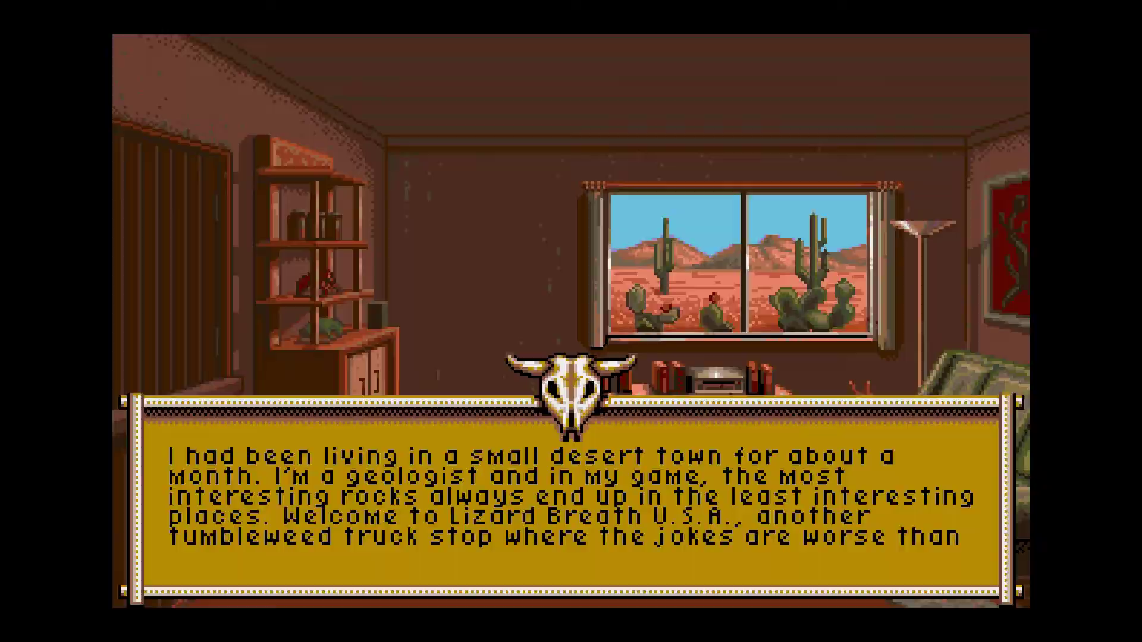
- Return to the core options and set Floppy Sound Emulation to OFF
key("F1")
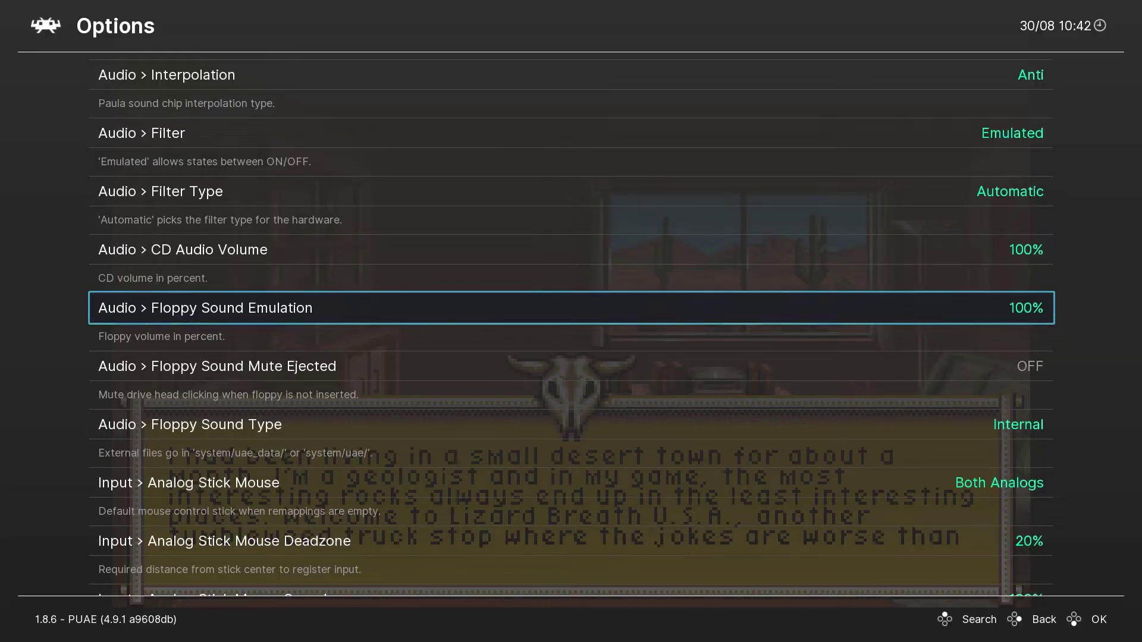
key("Return")
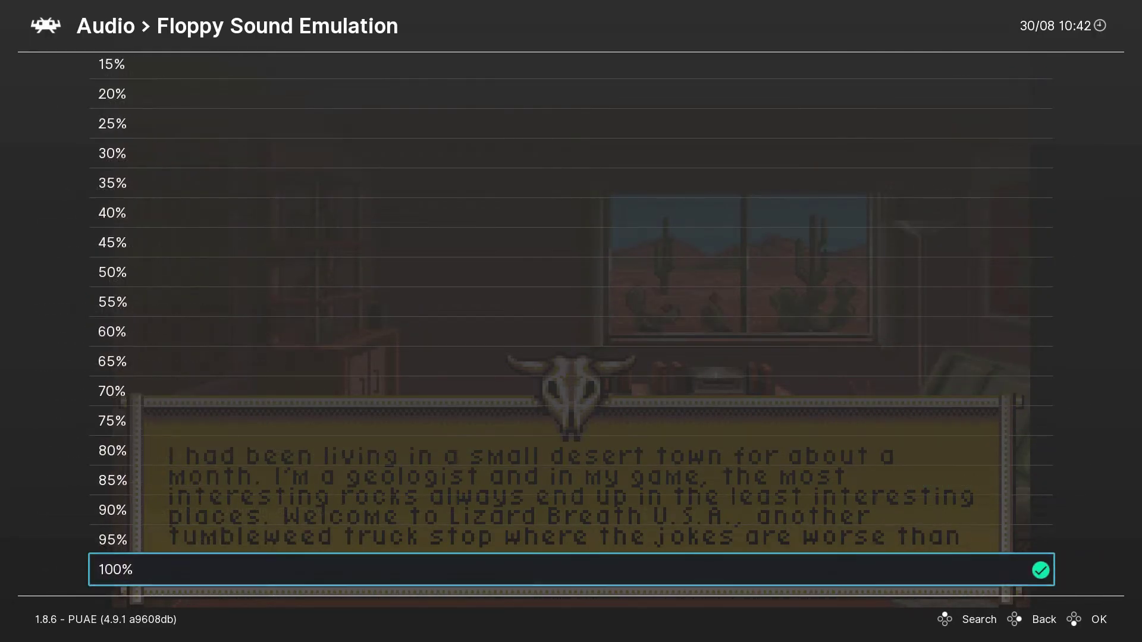
key("Down")
key("Return")
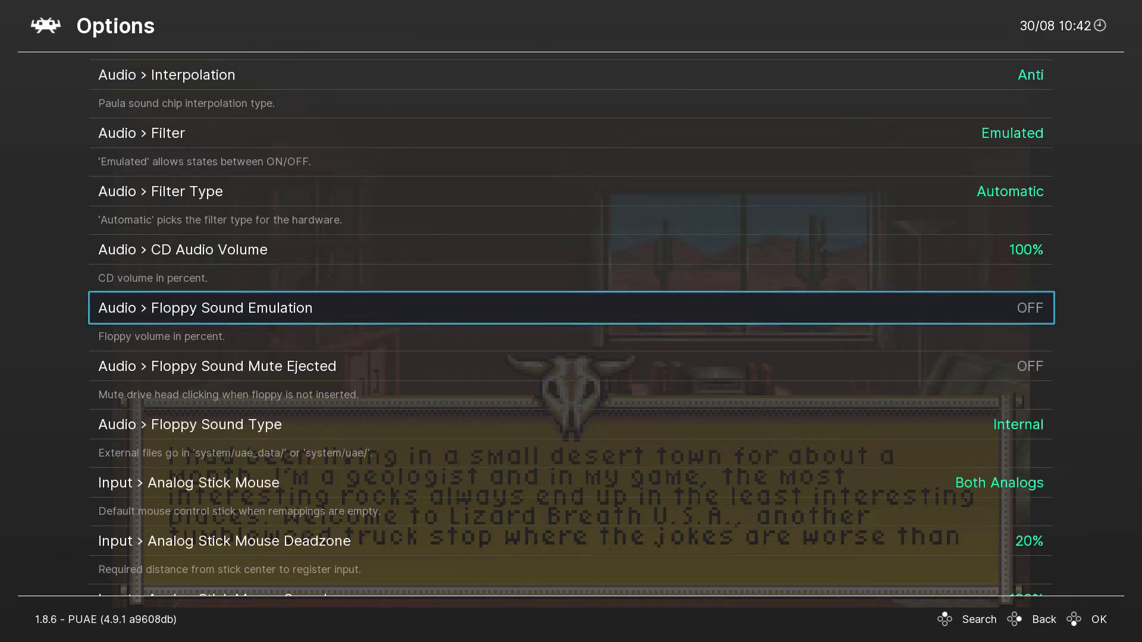
- Resume the game and choose Answer the Door from the story's action choices
key("F1")
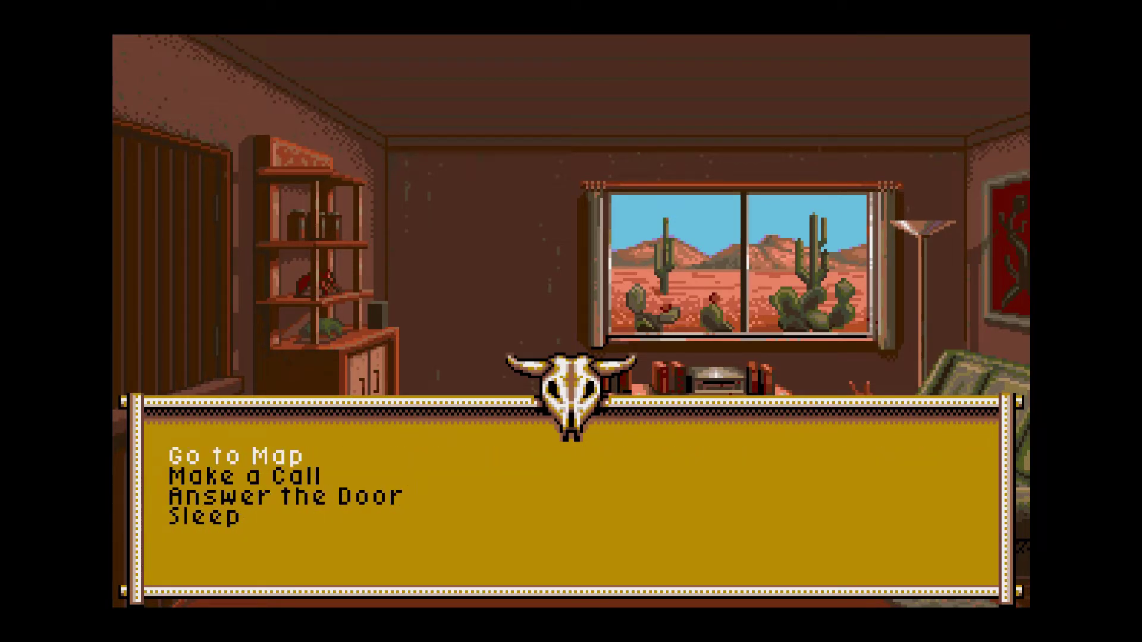
key("Down")
key("Down")
key("Return")
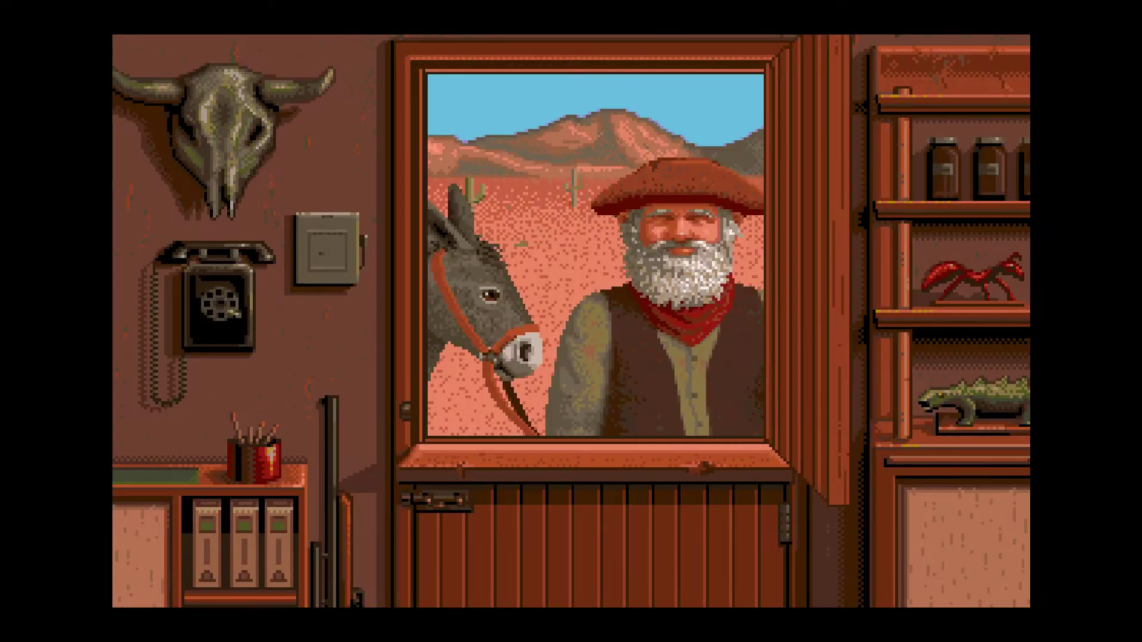
- Reopen the core options and look back through the audio and on-screen display options
key("F1")
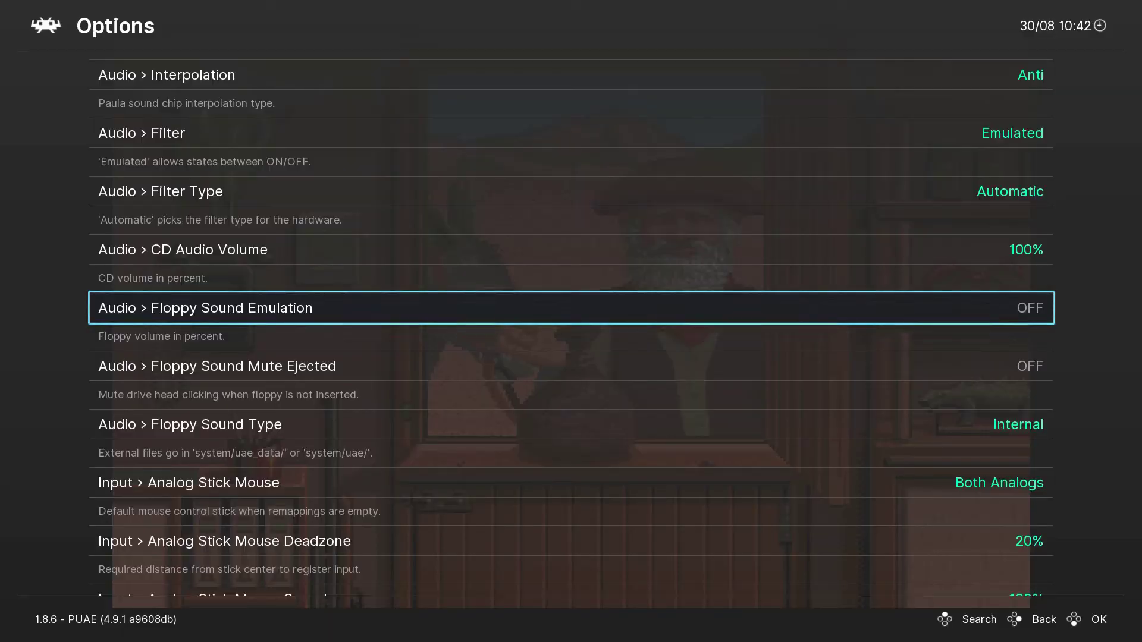
key("Up")
key("Up")
key("Up")
key("Up")
key("Up")
key("Up")
key("Up")
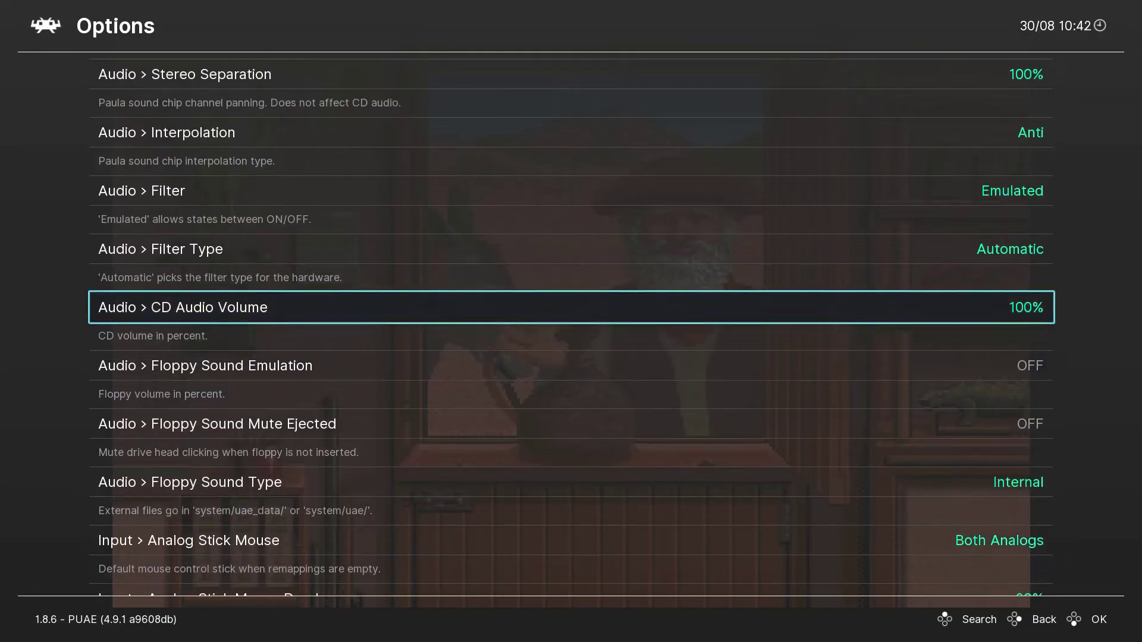
key("Up")
key("Up")
key("Up")
key("Down")
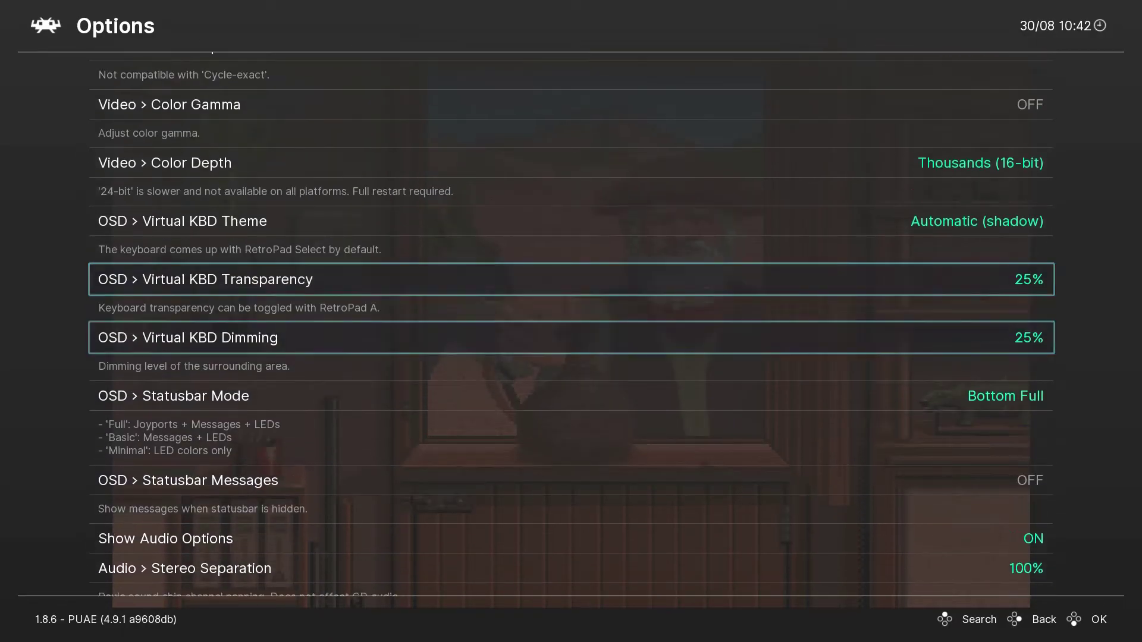
- Look through the floppy sound, mouse, keyboard and RetroPad mapping options of the core
key("Down")
key("Down")
key("Down")
key("Down")
key("Down")
key("Down")
key("Down")
key("Down")
key("Down")
key("Down")
key("Down")
key("Down")
key("Down")
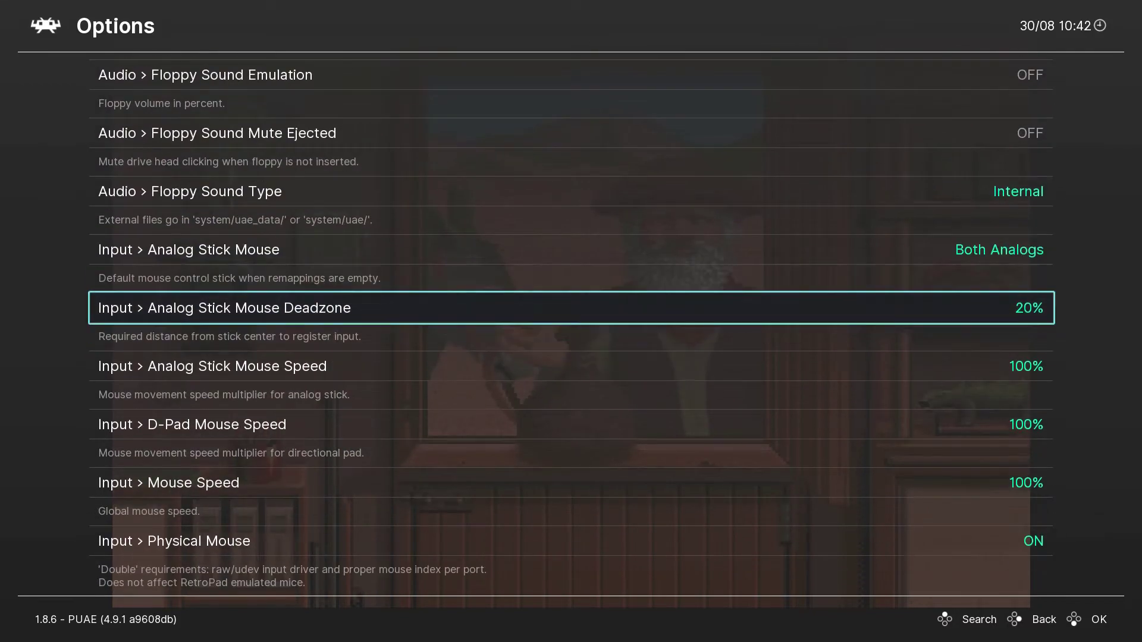
key("Down")
key("Down")
key("Down")
key("Down")
key("Down")
key("Down")
key("Down")
key("Down")
key("Down")
key("Down")
key("Down")
key("Down")
key("Down")
key("Down")
key("Down")
key("Down")
key("Down")
key("Down")
key("Down")
key("Down")
key("Down")
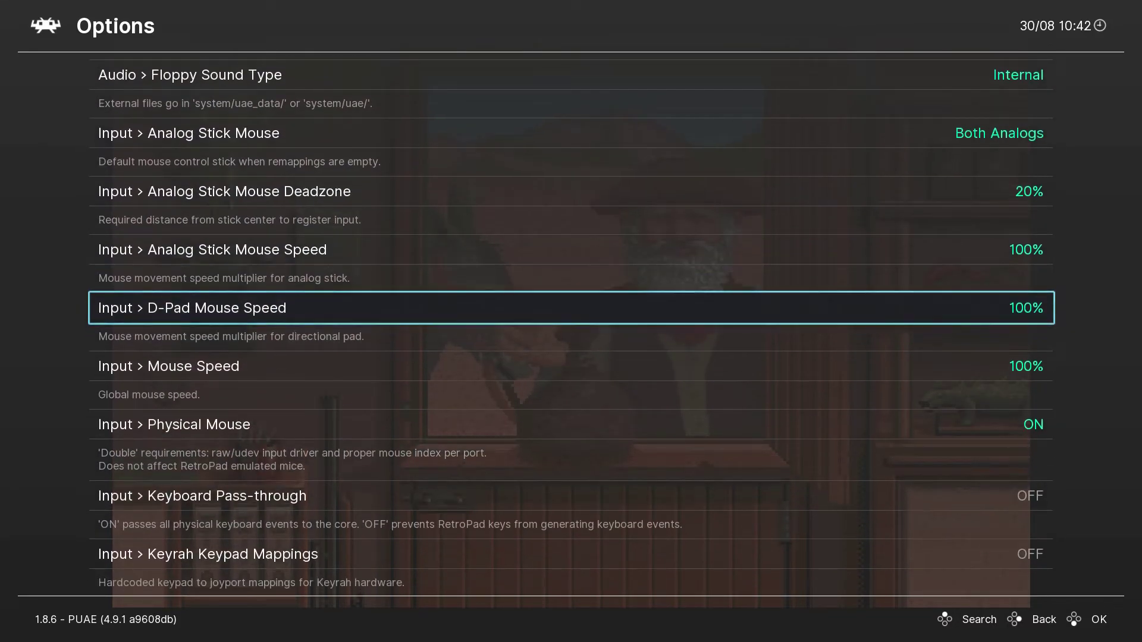
key("Down")
key("Down")
key("Down")
key("Down")
key("Down")
key("Down")
key("Down")
key("Down")
key("Down")
key("Down")
key("Down")
key("Down")
key("Down")
key("Down")
key("Down")
key("Down")
key("Down")
key("Down")
key("Down")
key("Down")
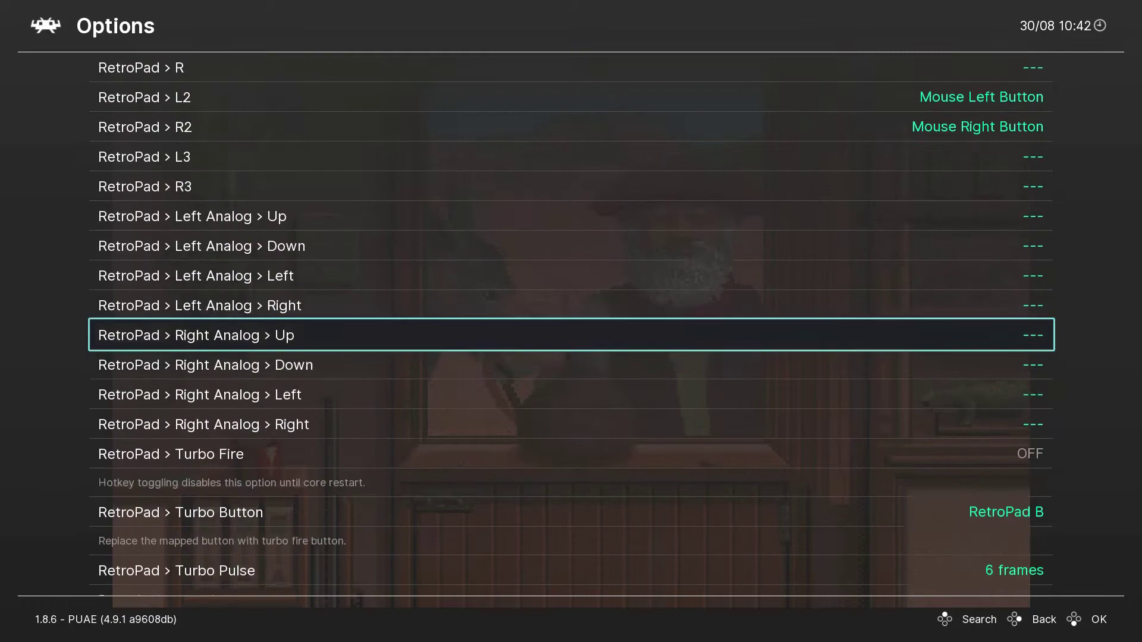
key("Down")
key("Down")
key("Down")
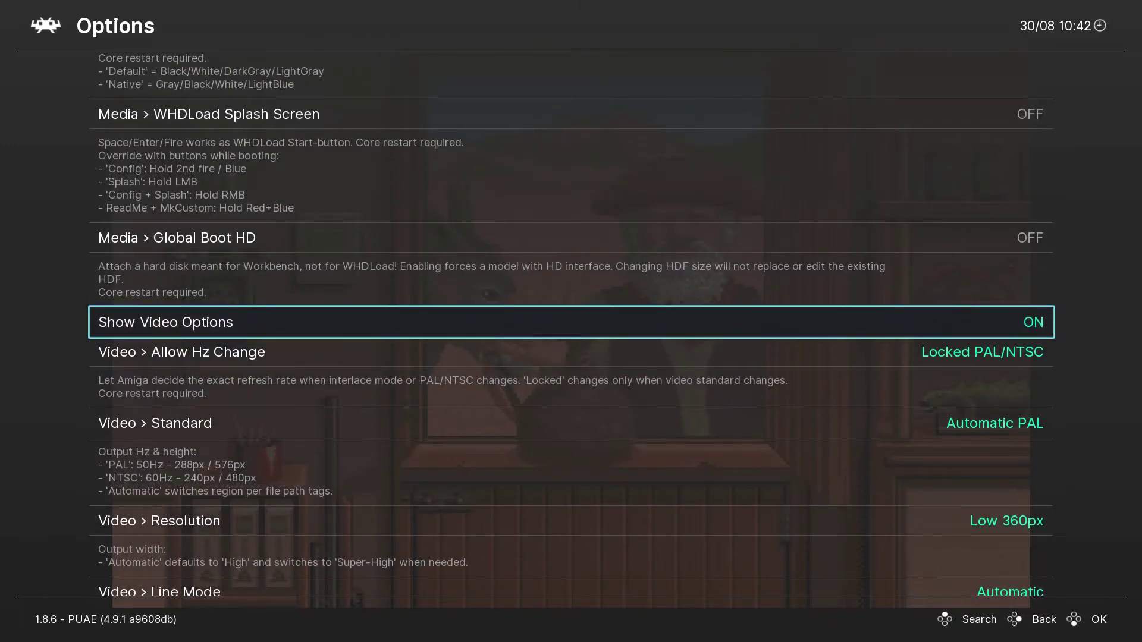
- Examine the video options Allow Hz Change, Standard, Resolution and Line Mode
key("Down")
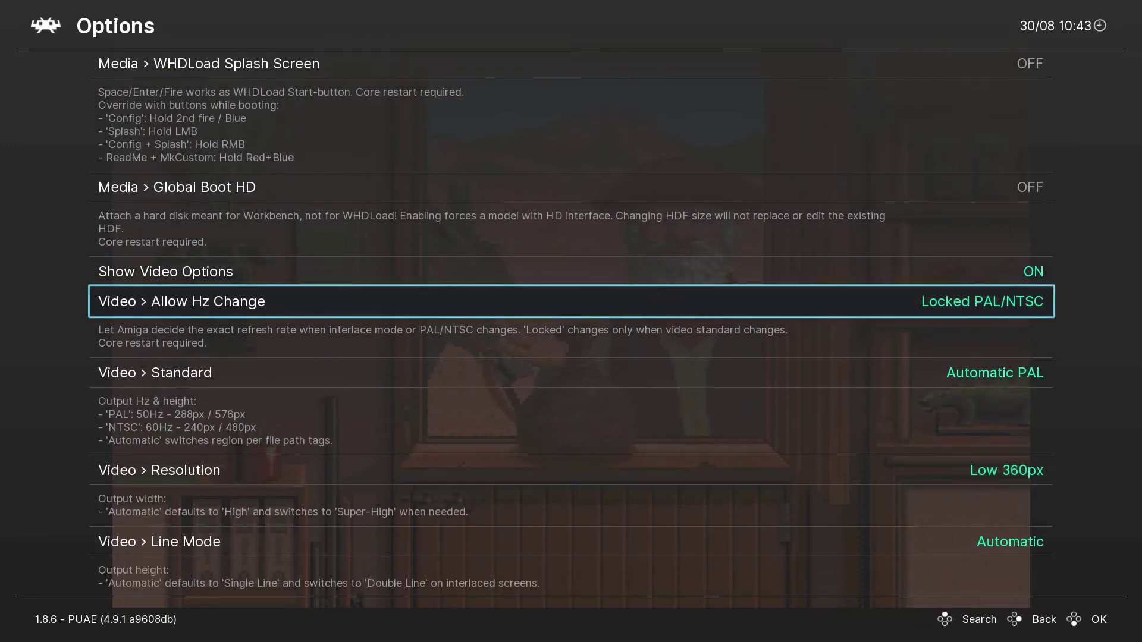
key("Up")
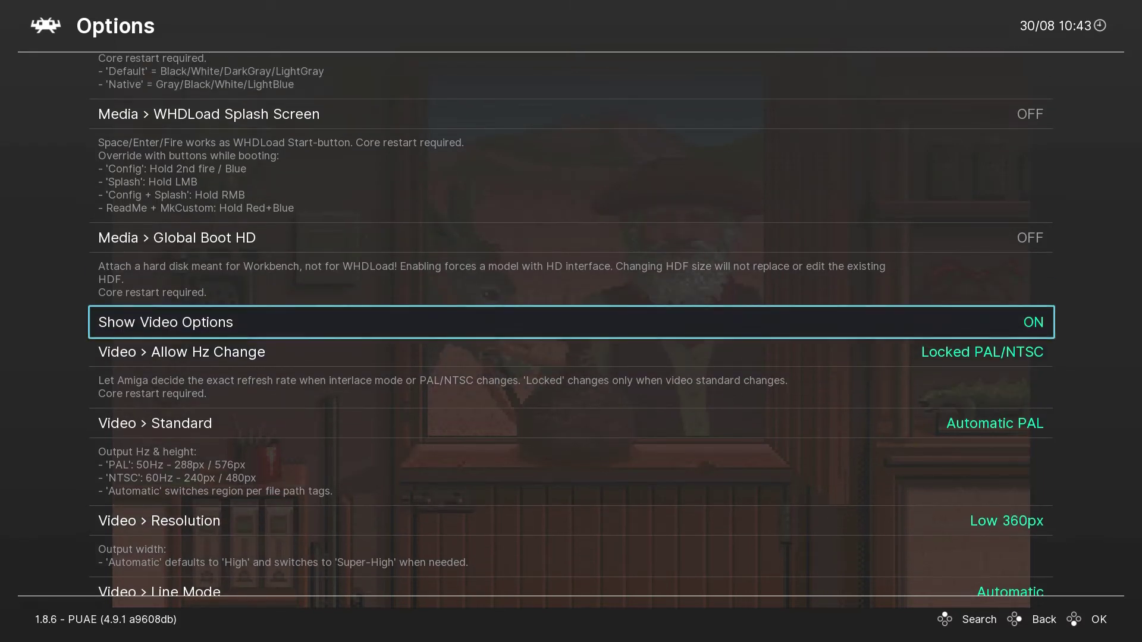
key("Down")
key("Down")
key("Down")
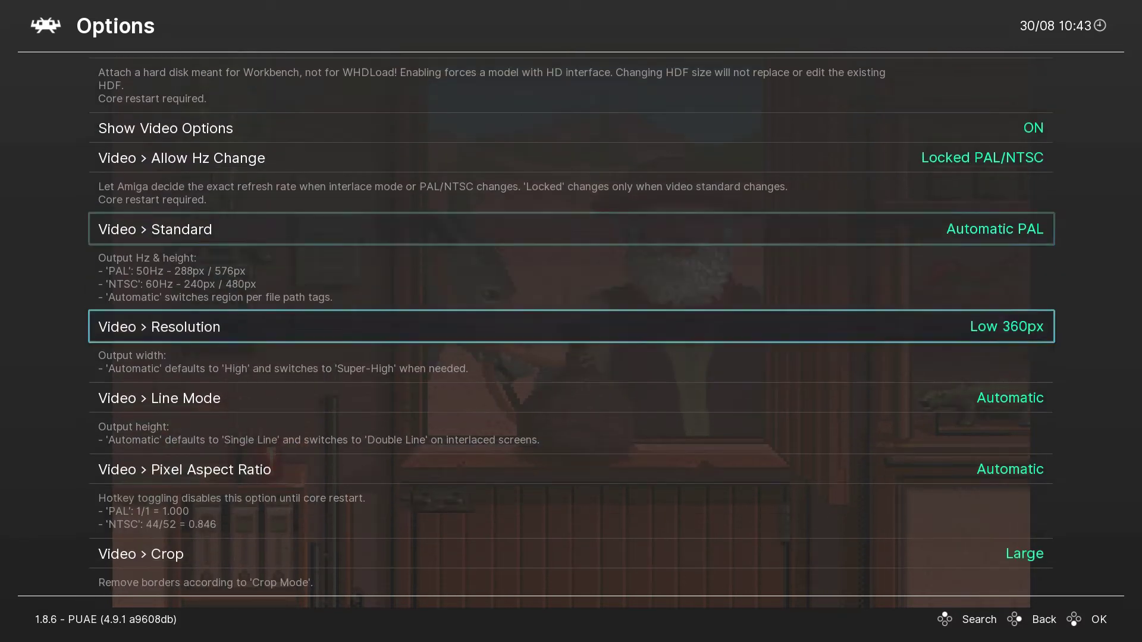
key("Up")
key("Up")
key("Down")
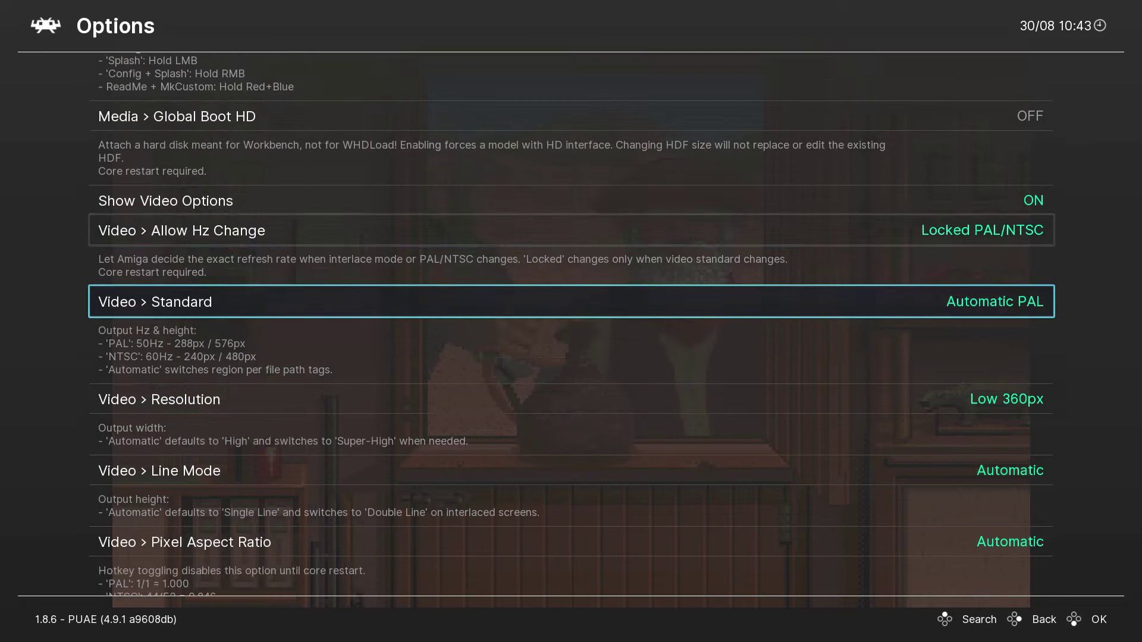
key("Down")
key("Down")
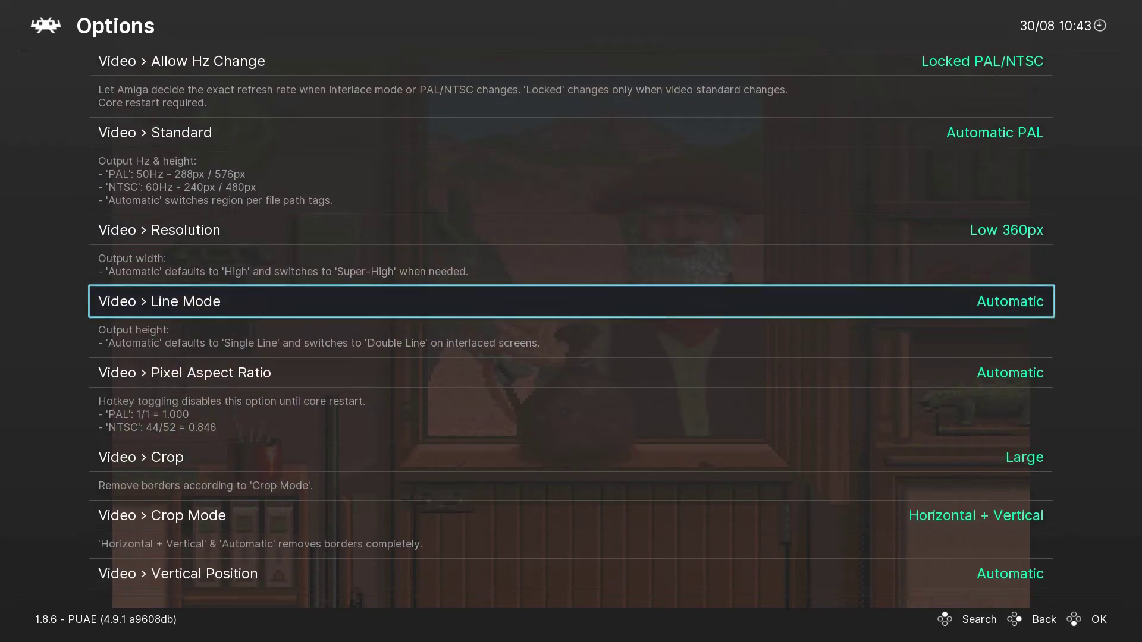
- Set the video Resolution to Super-High 1440px and return to the game to view the picture
key("Up")
key("Return")
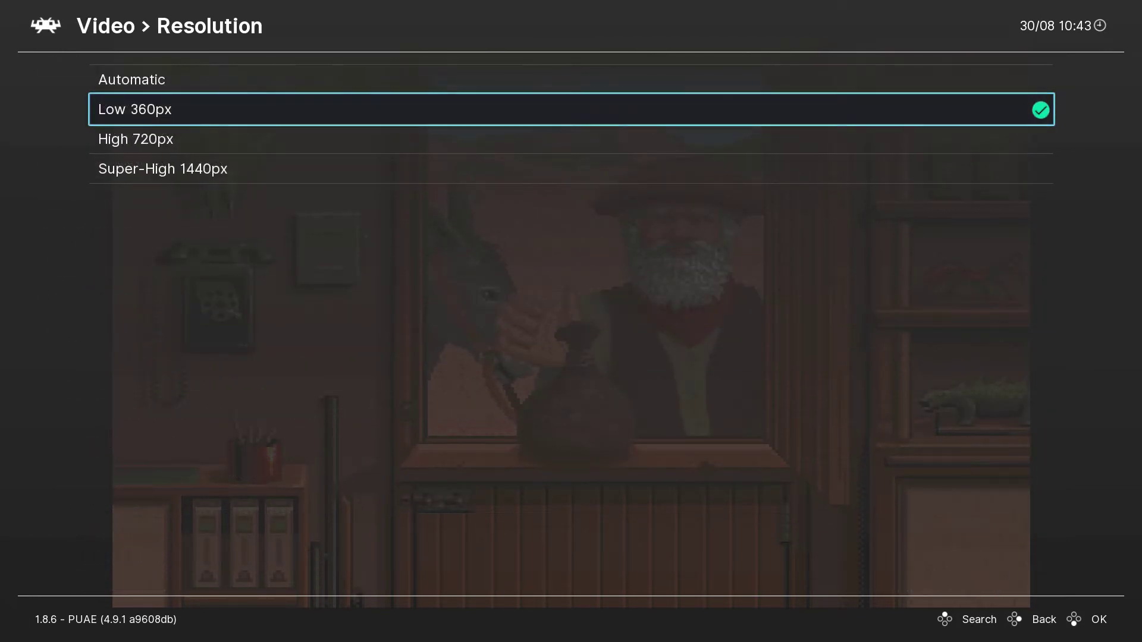
key("Down")
key("Down")
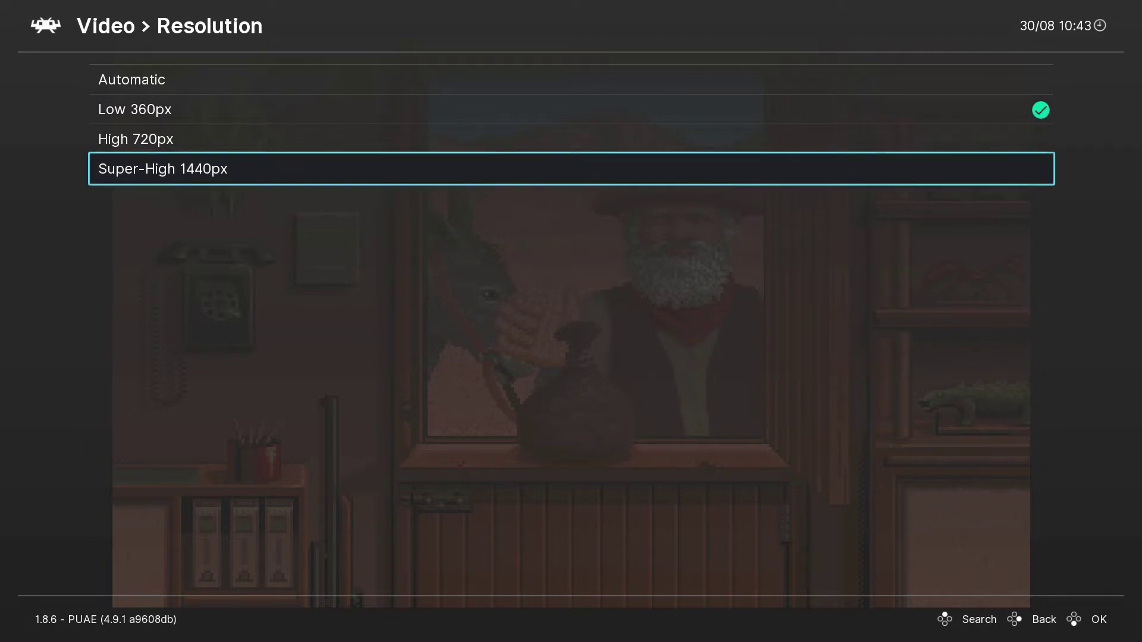
key("Return")
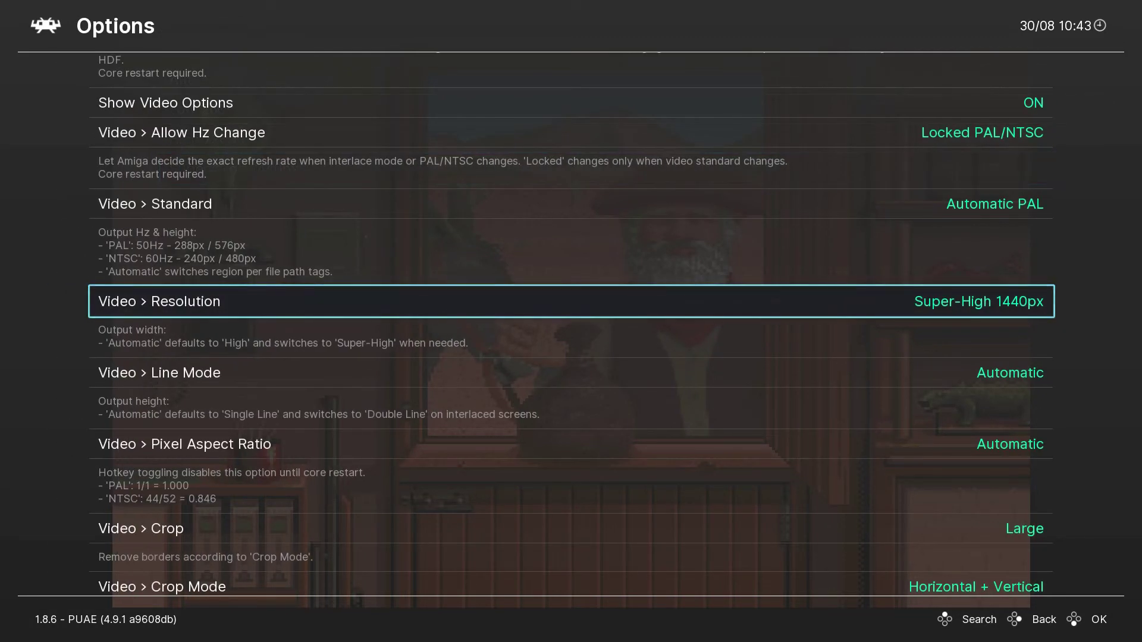
key("F1")
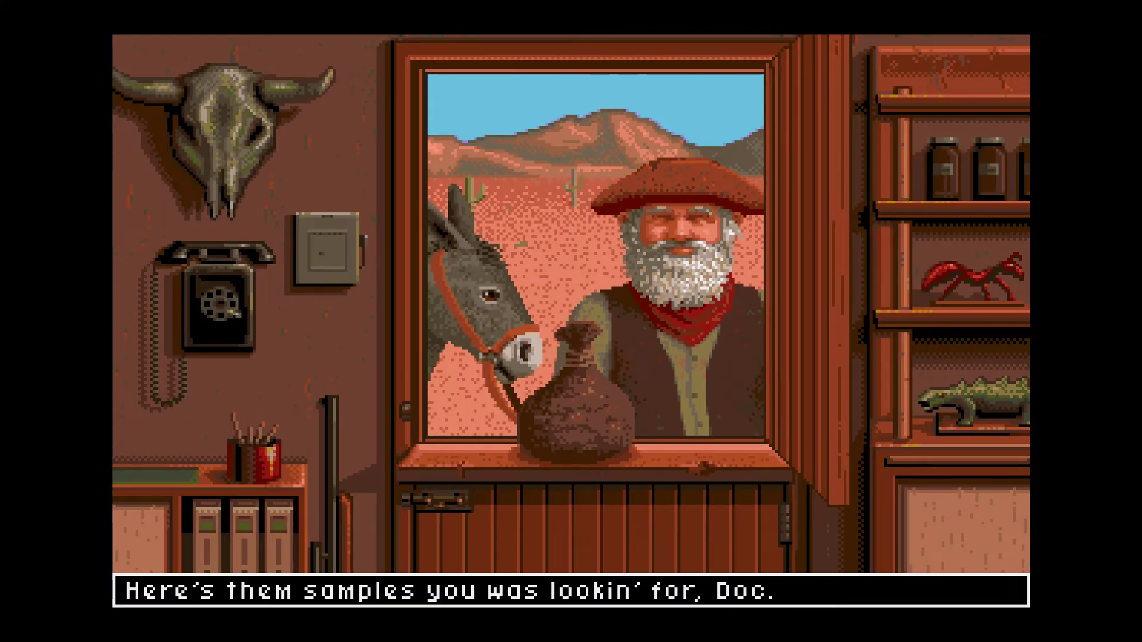
- Reopen the core options, set the video Resolution to High 720px and return to the game
key("F1")
key("Return")
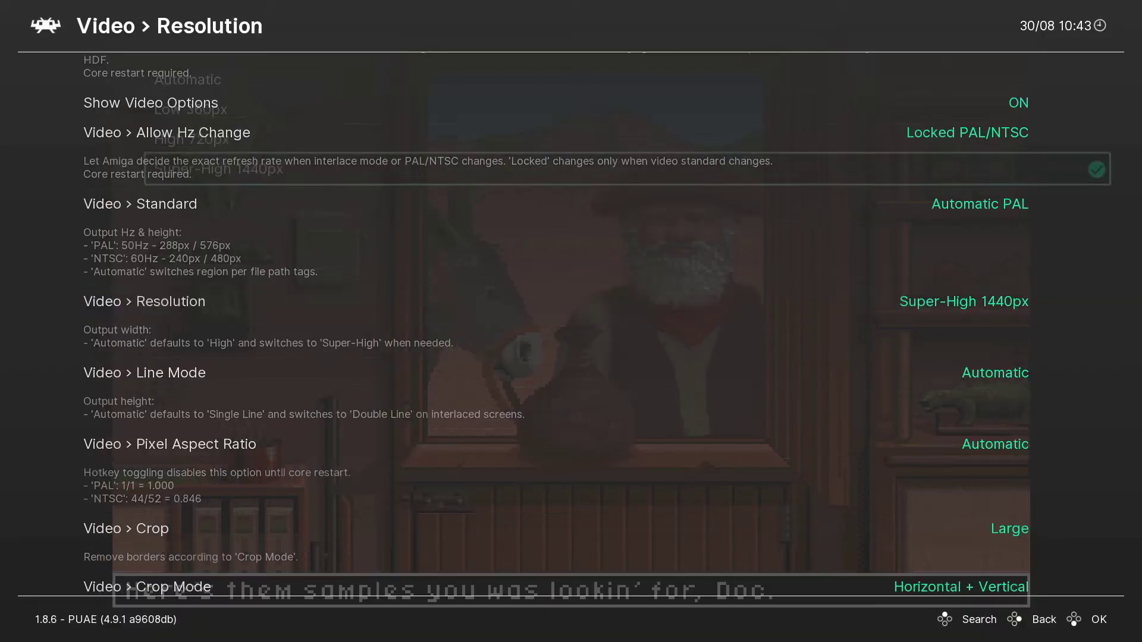
key("Up")
key("Return")
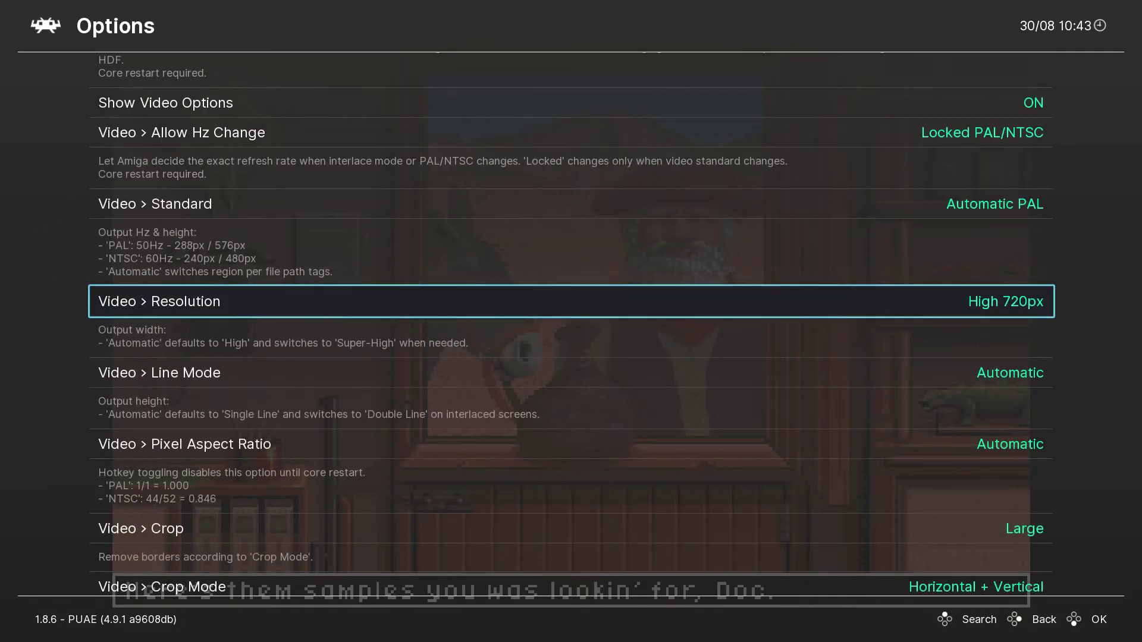
key("F1")
- Set the video Resolution back to Low 360px in the core options and resume the game
key("F1")
key("Return")
key("Up")
key("Return")
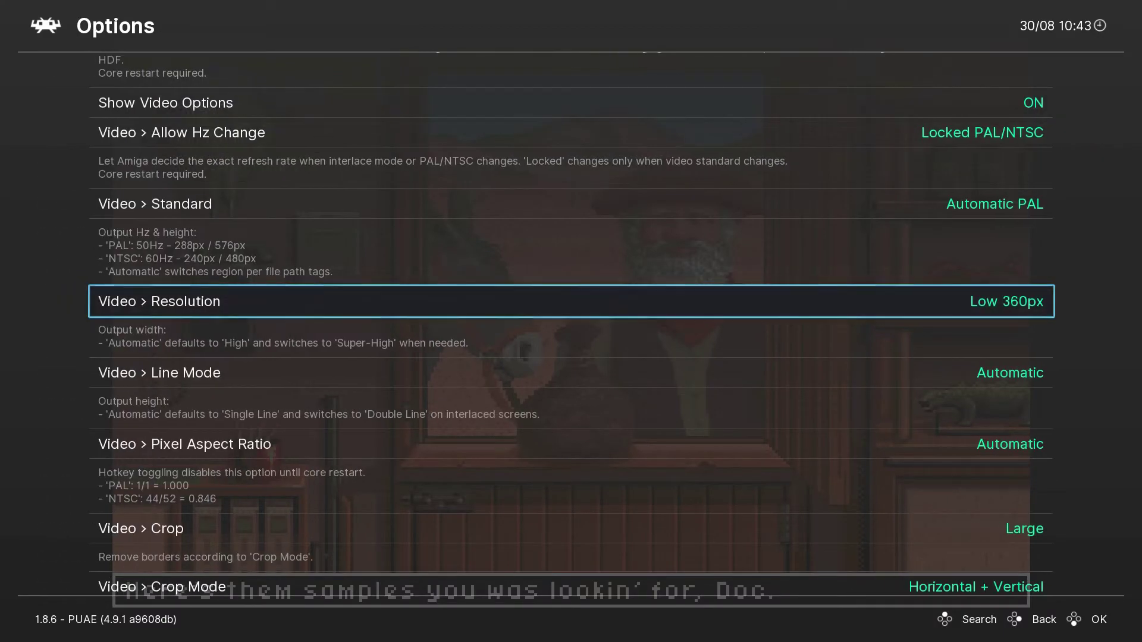
key("F1")
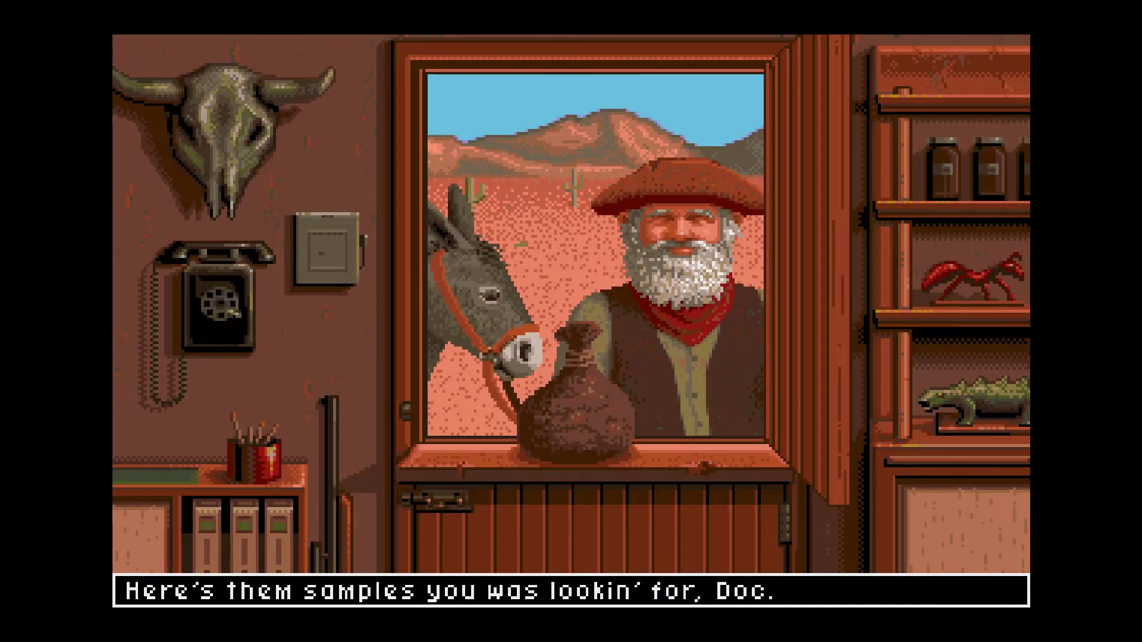
- Switch between the running game and the core options to check the picture at Low 360px
key("F1")
key("F1")
key("F1")
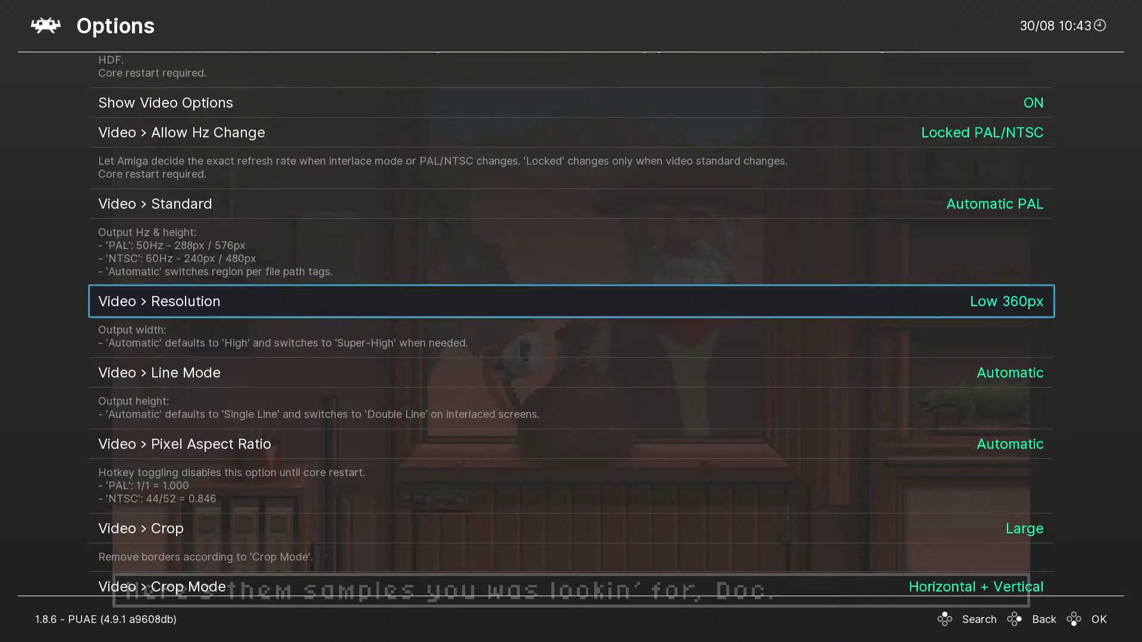
key("F1")
key("F1")
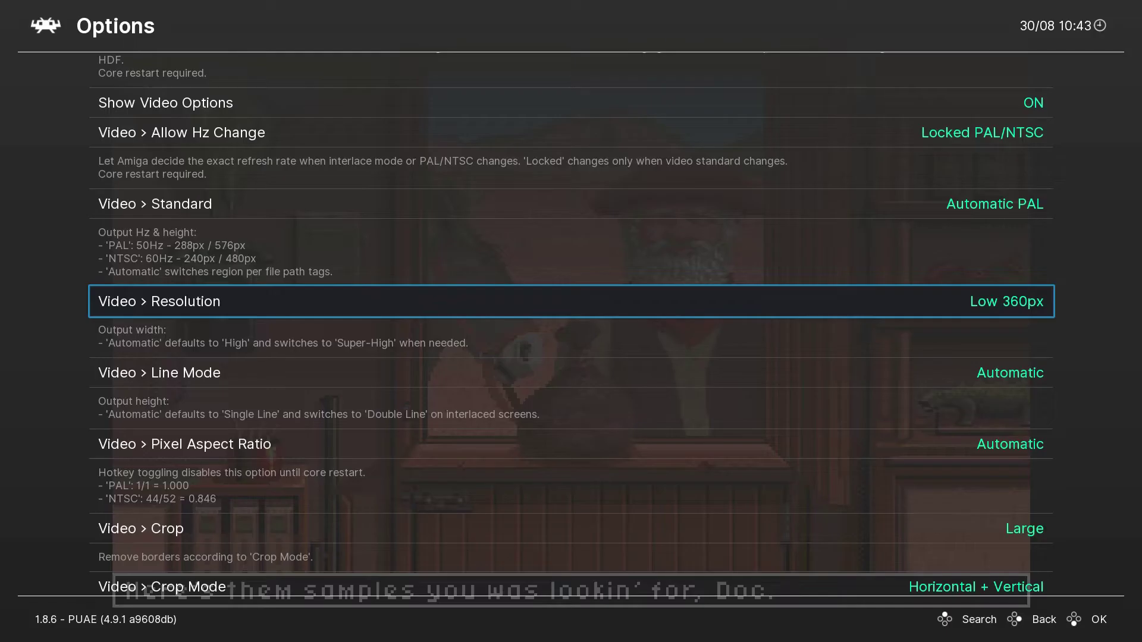
- Review the first video options and view the Allow Hz Change choices, keeping Locked PAL/NTSC
key("Down")
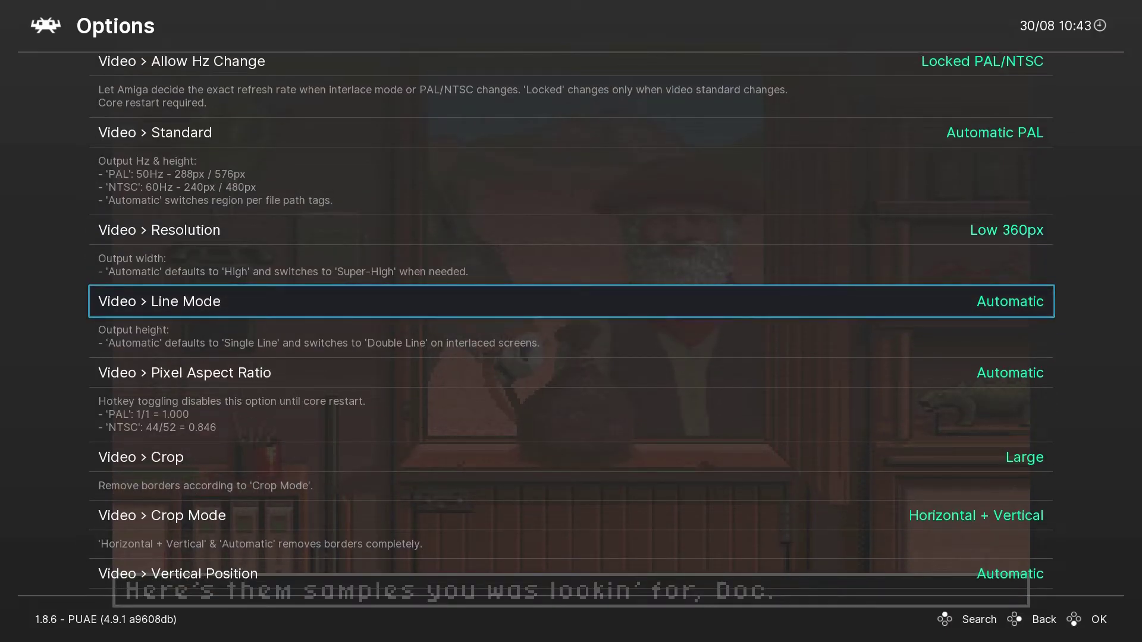
key("Up")
key("Up")
key("Up")
key("Up")
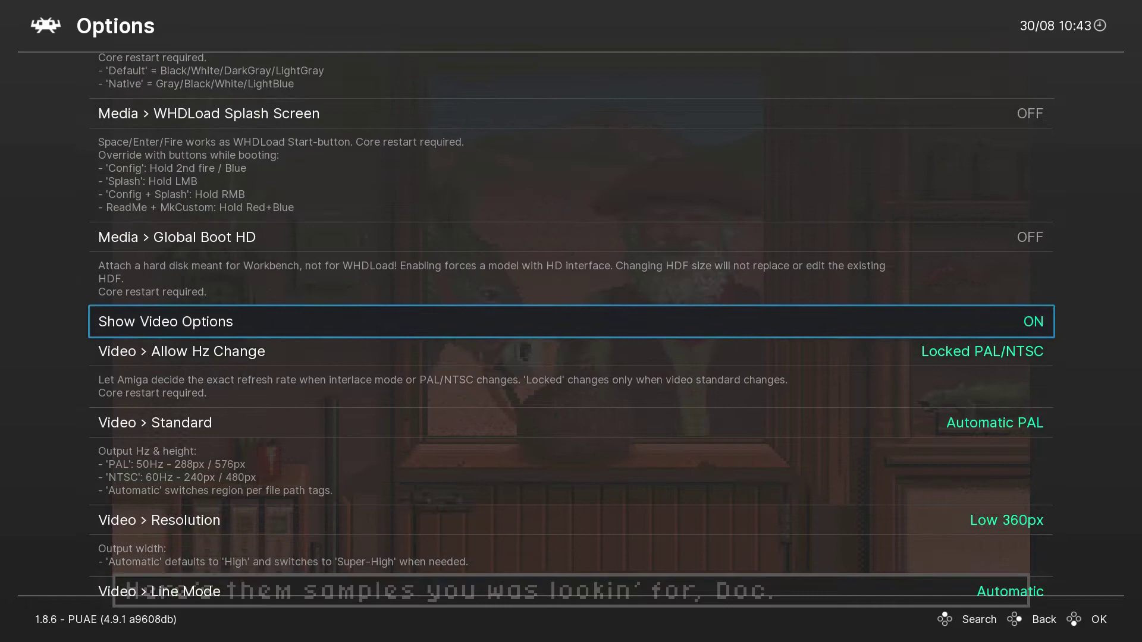
key("Down")
key("Down")
key("Down")
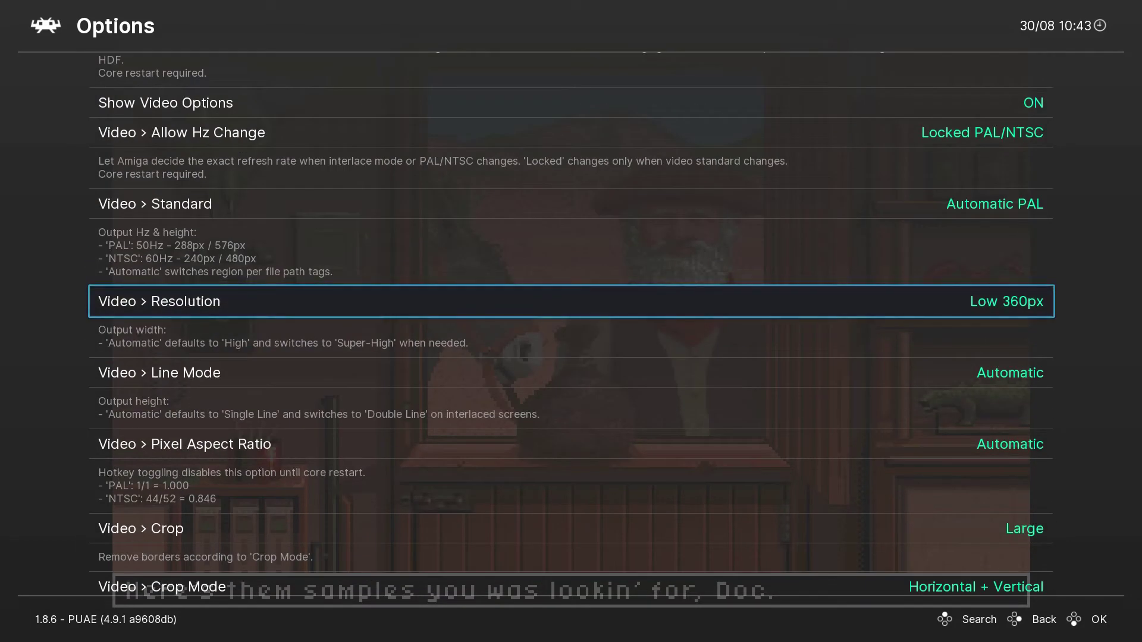
key("Up")
key("Up")
key("Up")
key("Down")
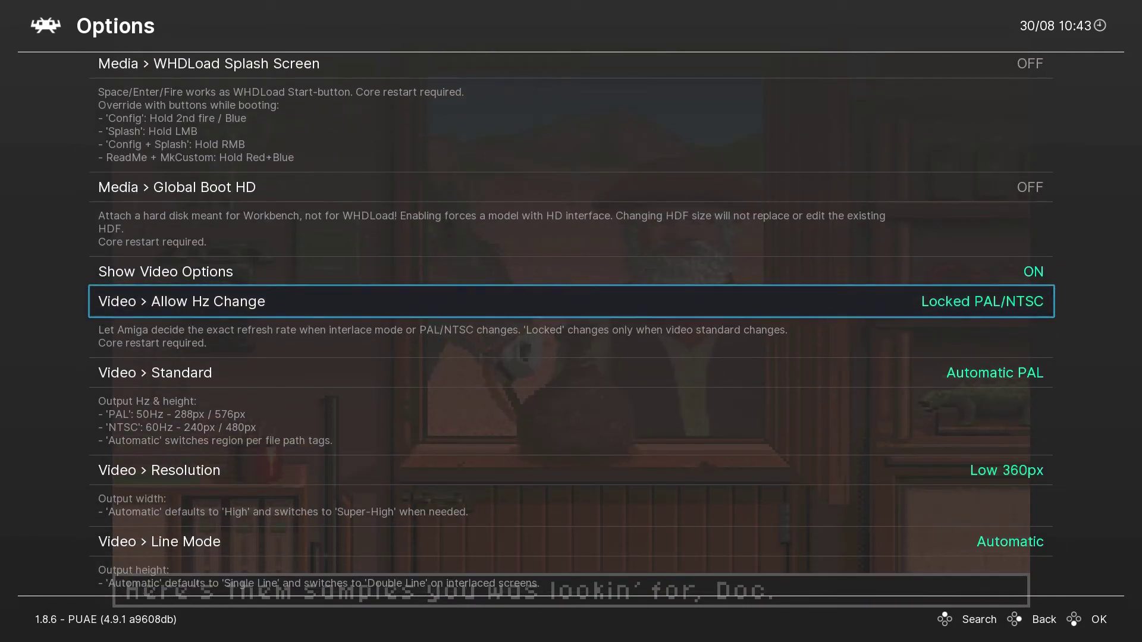
key("Return")
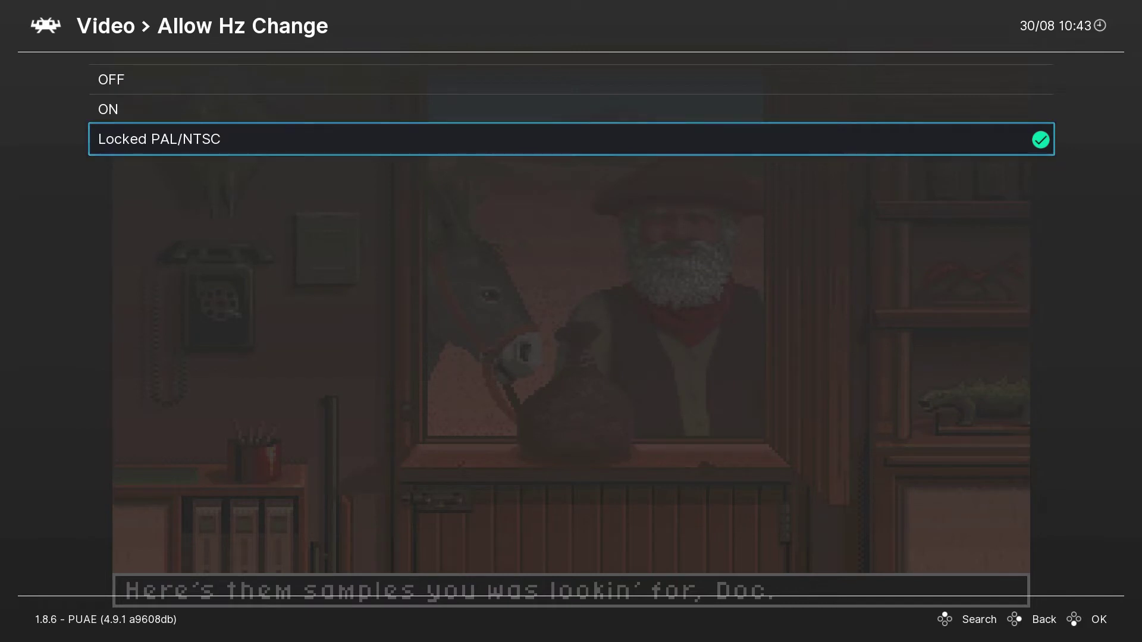
key("Return")
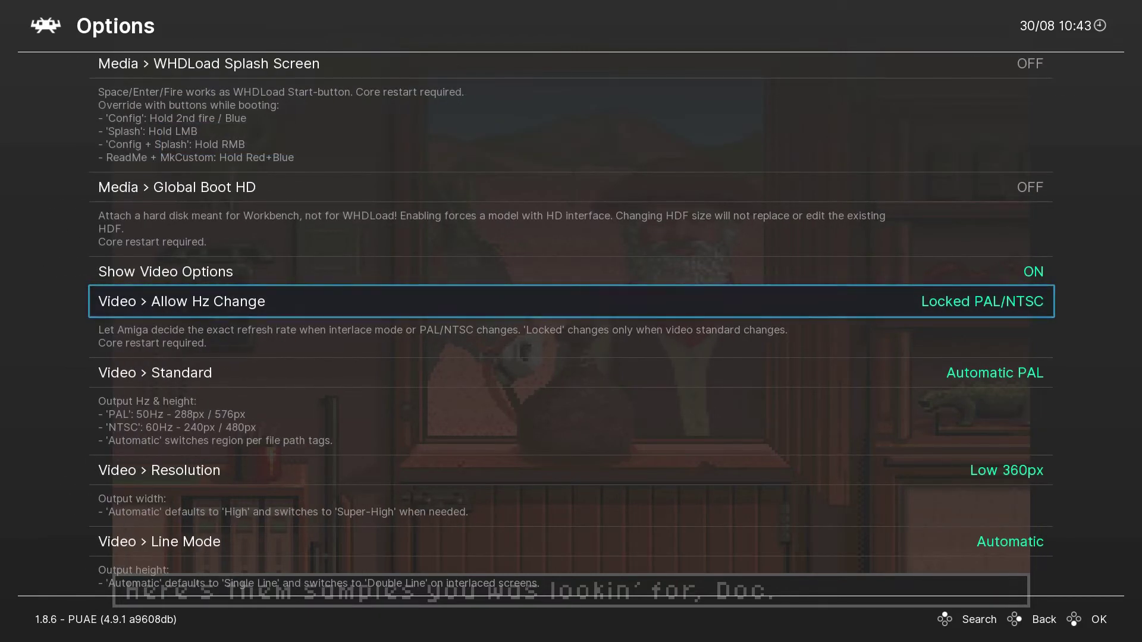
- View the choices for the video Pixel Aspect Ratio and keep Automatic
key("Down")
key("Down")
key("Down")
key("Down")
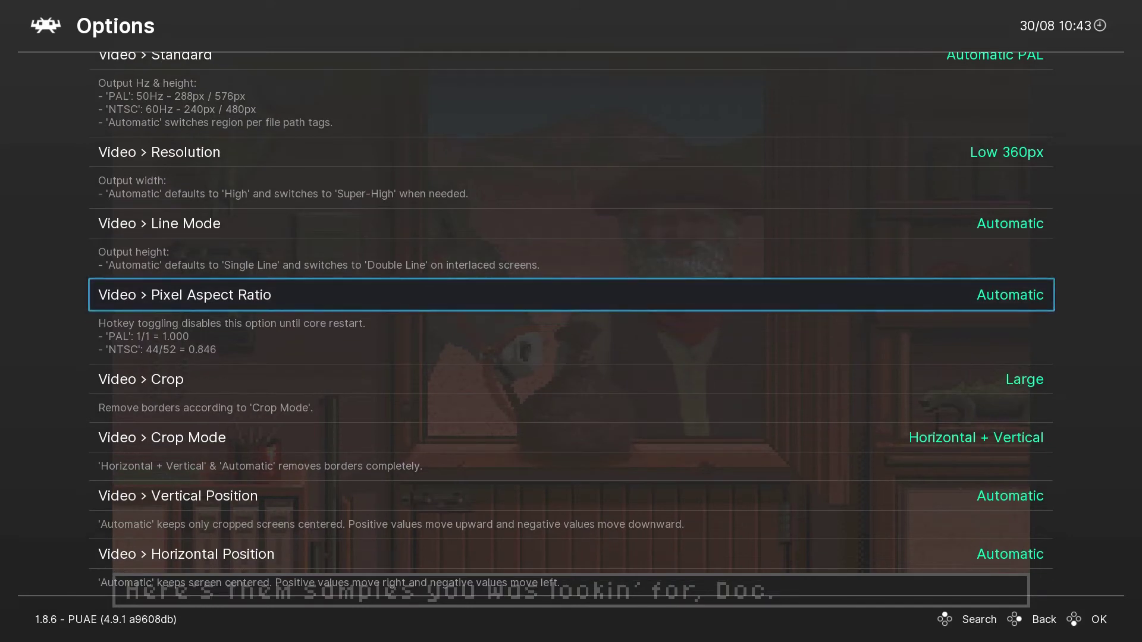
key("Return")
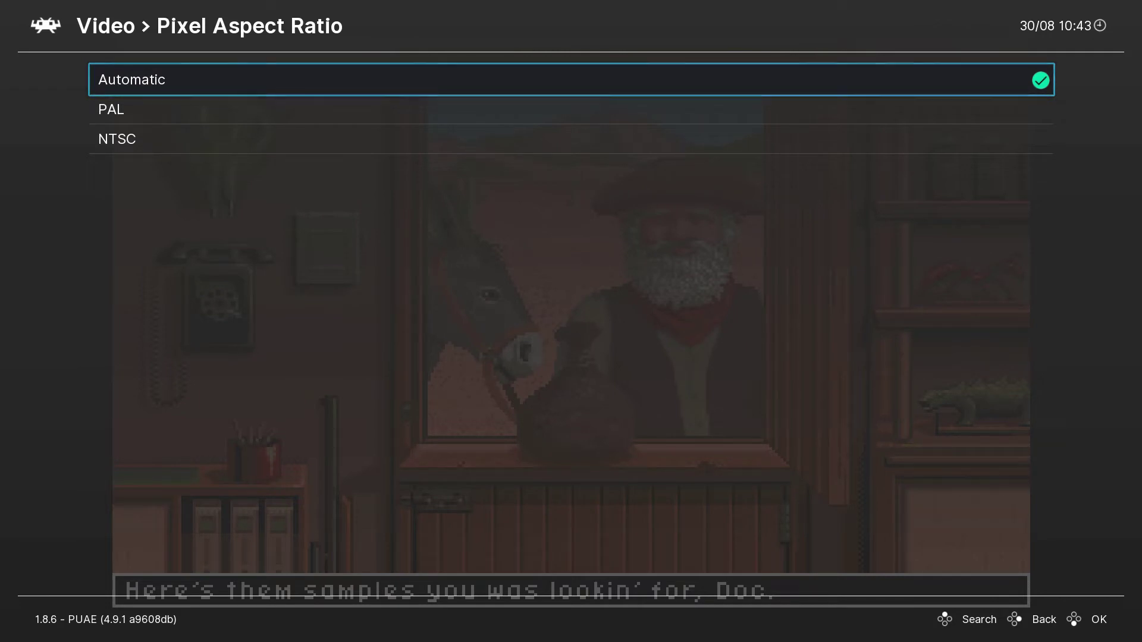
key("Return")
- Examine the video options from Crop to Color Gamma and return to Crop Mode
key("Down")
key("Down")
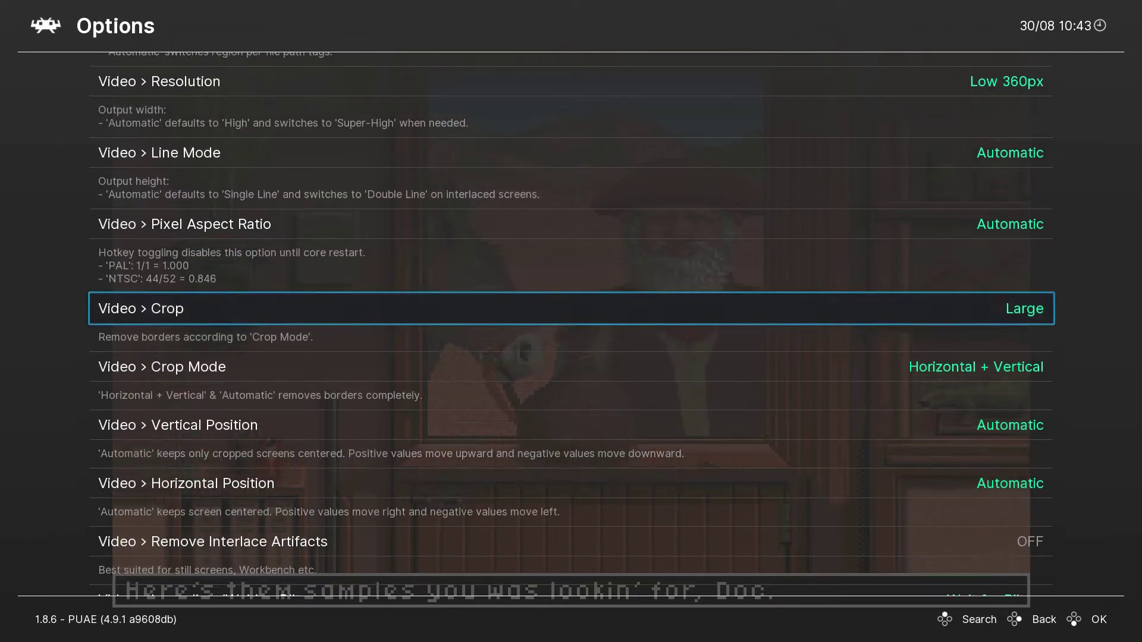
key("Down")
key("Down")
key("Down")
key("Down")
key("Down")
key("Down")
key("Down")
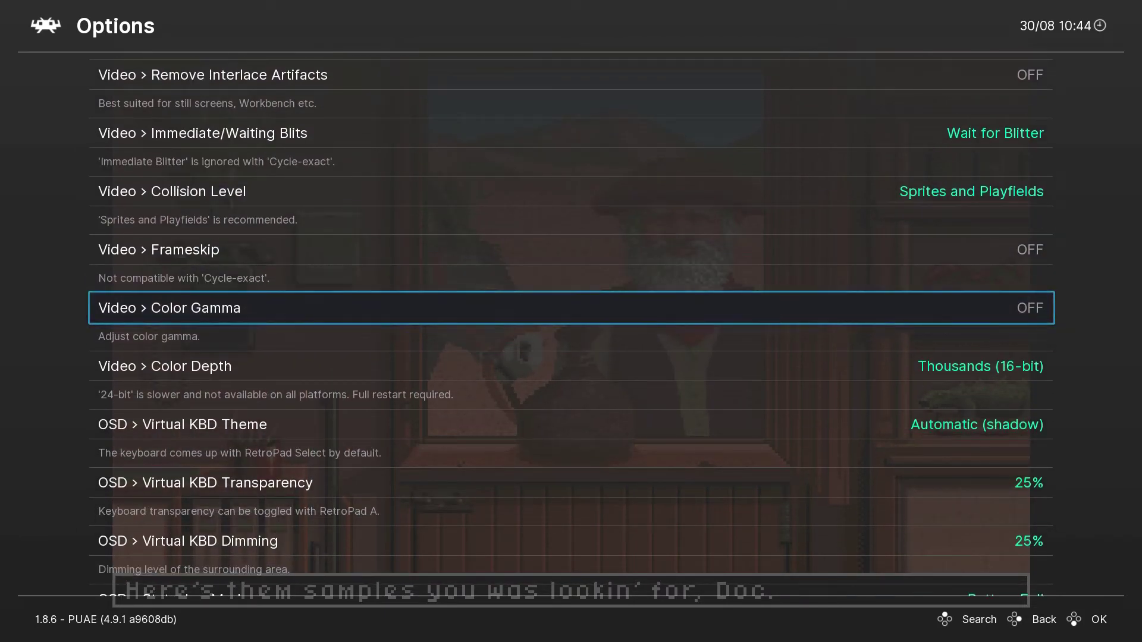
key("Up")
key("Up")
key("Up")
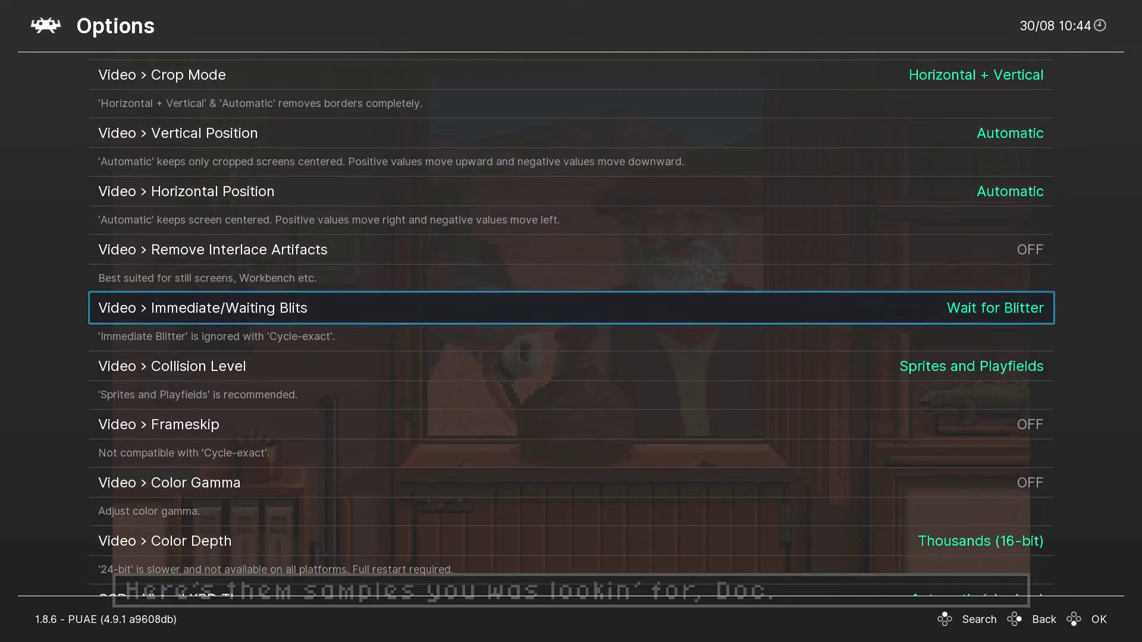
key("Up")
key("Up")
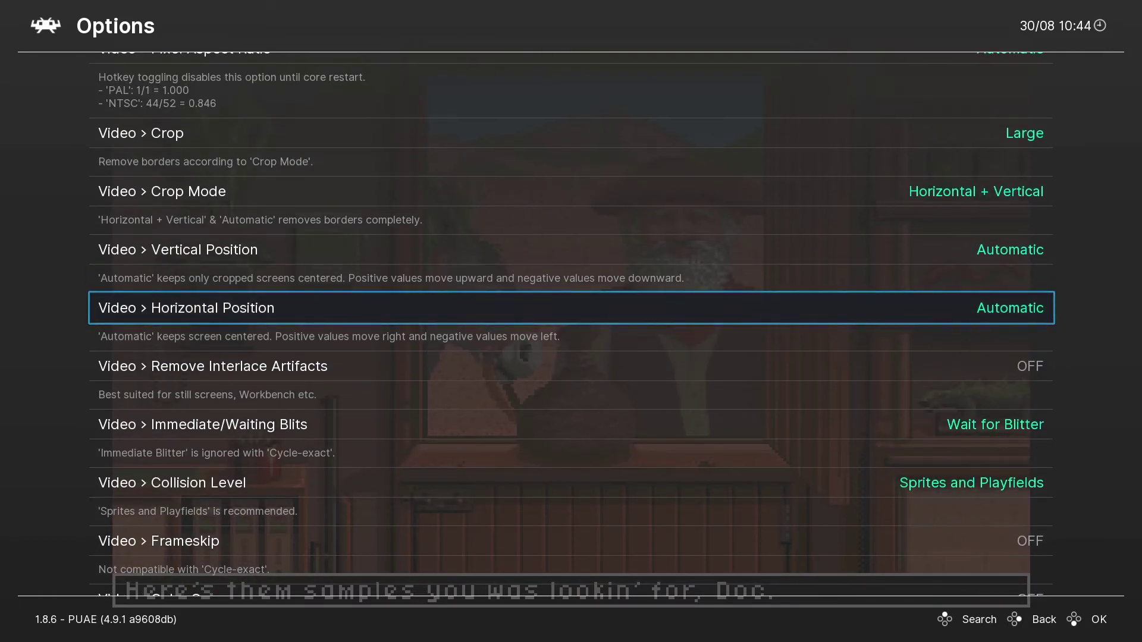
key("Up")
key("Up")
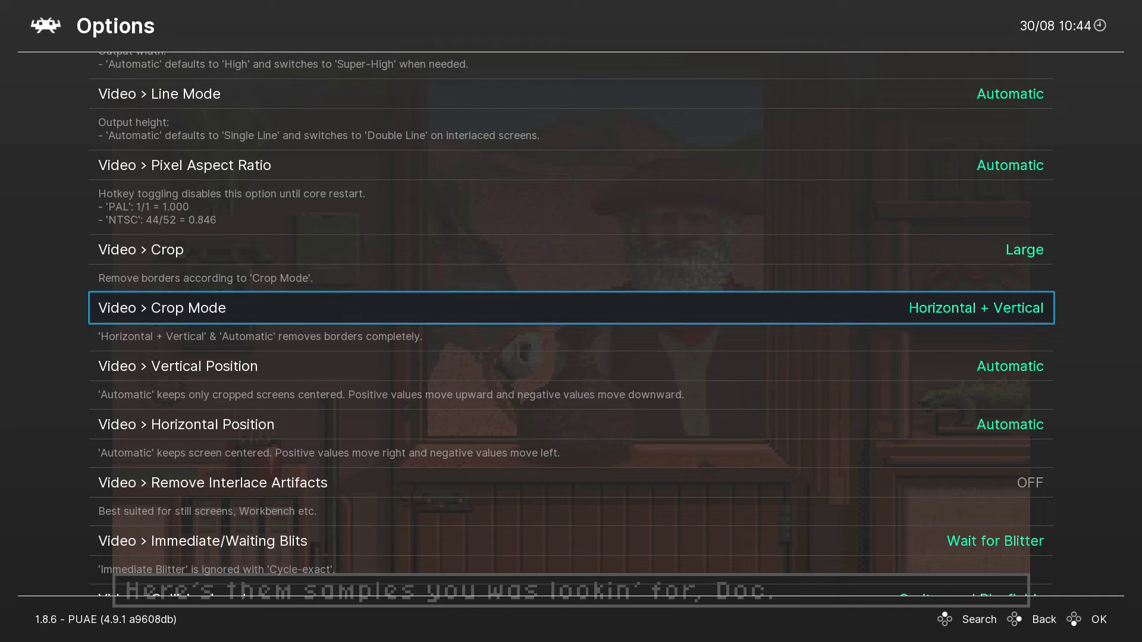
- Try the video Crop at Small and return to the game to check the picture
key("Up")
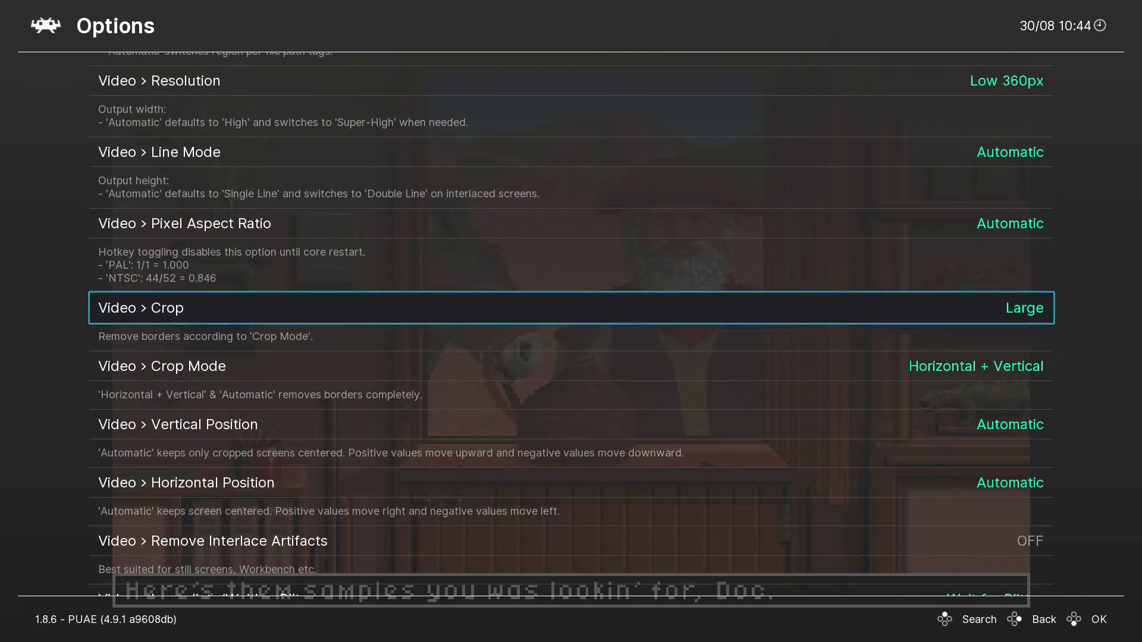
key("Return")
key("Down")
key("Down")
key("Down")
key("Down")
key("Down")
key("Down")
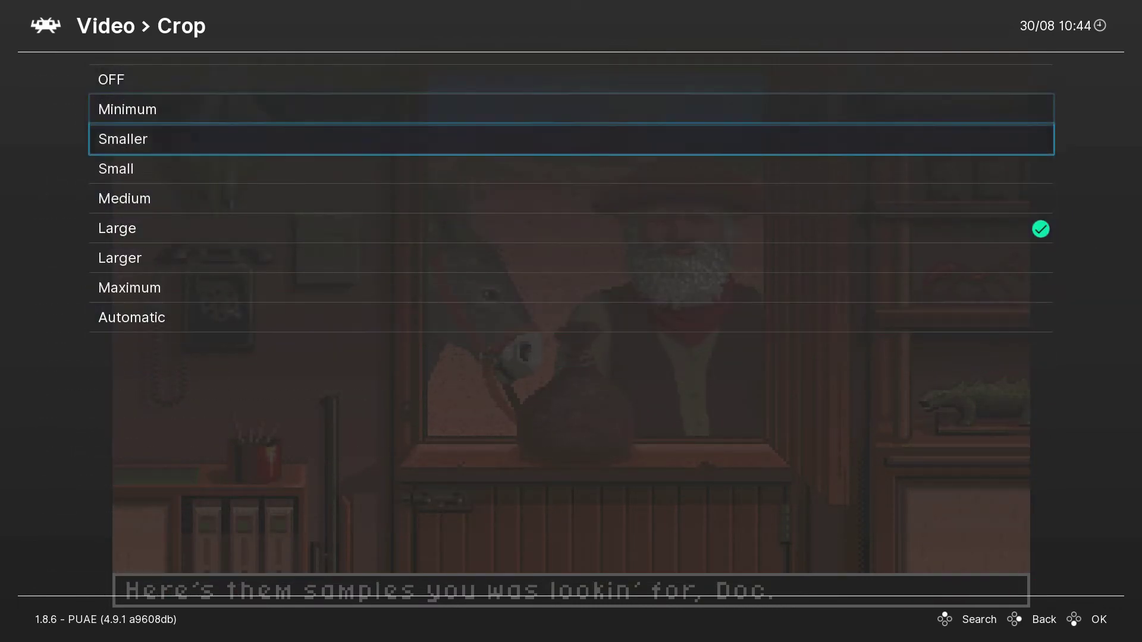
key("Down")
key("Return")
key("F1")
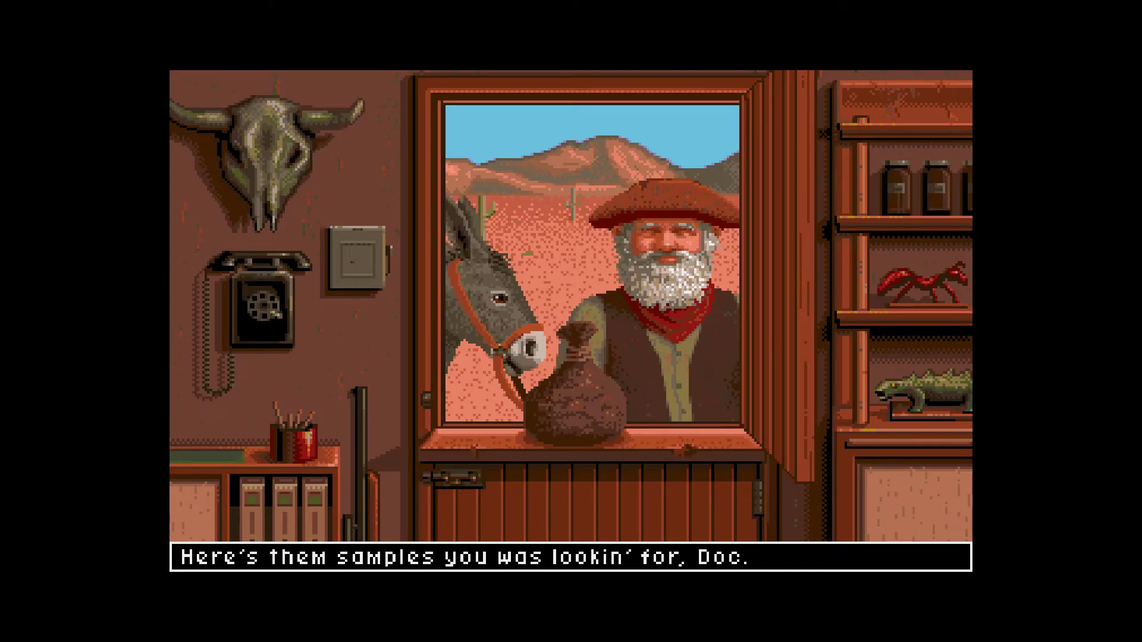
- Try the video Crop at Minimum and check the picture in the running game
key("F1")
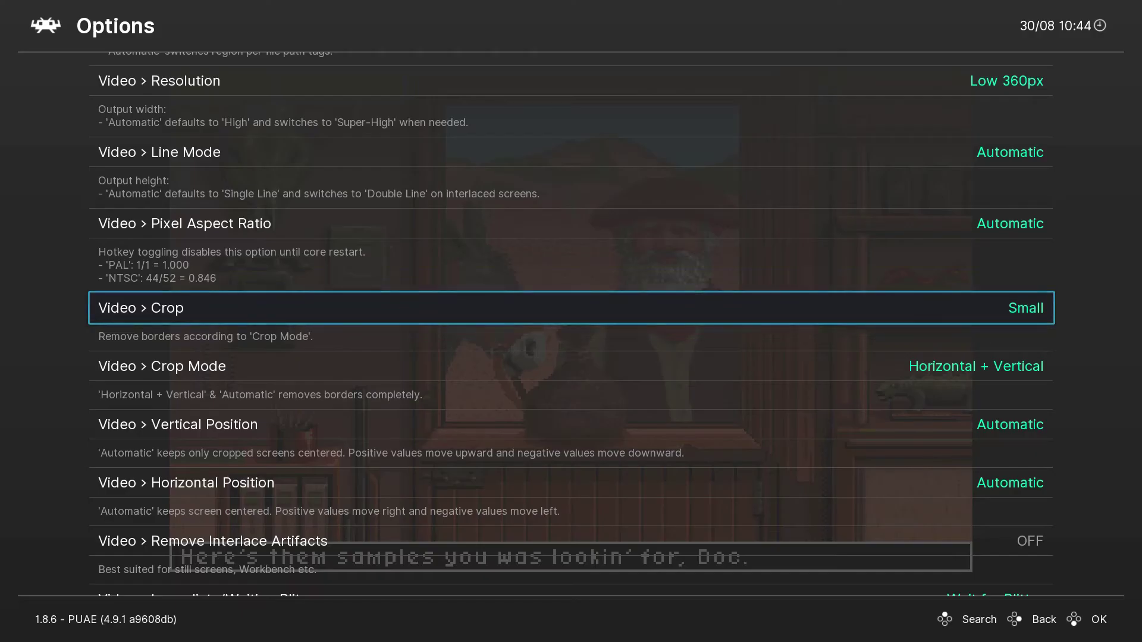
key("Return")
key("Up")
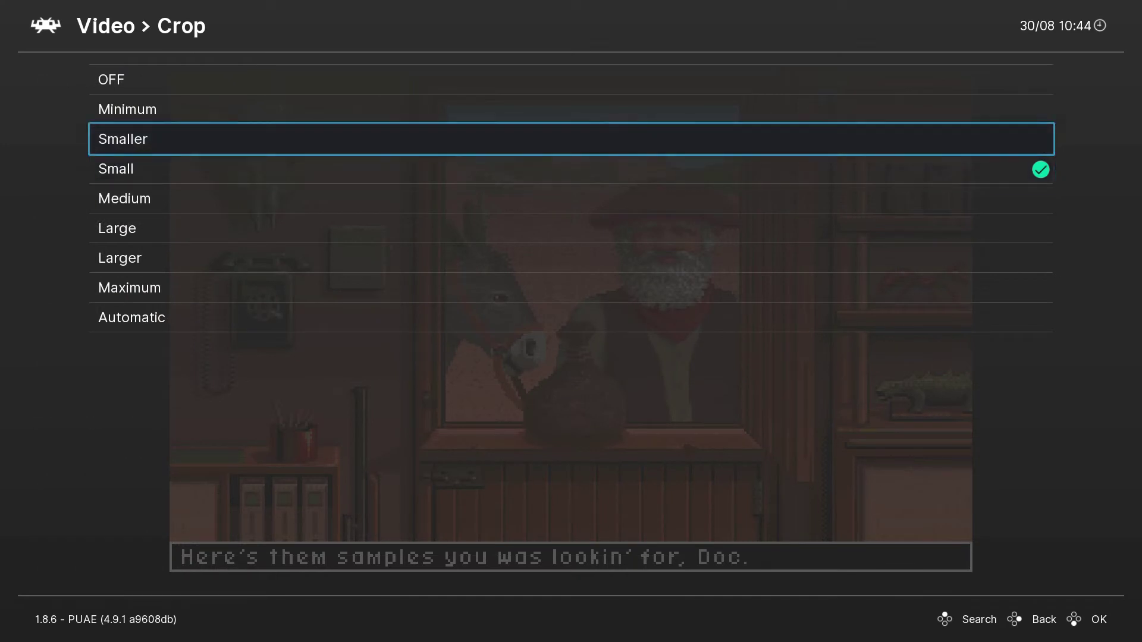
key("Up")
key("Return")
key("F1")
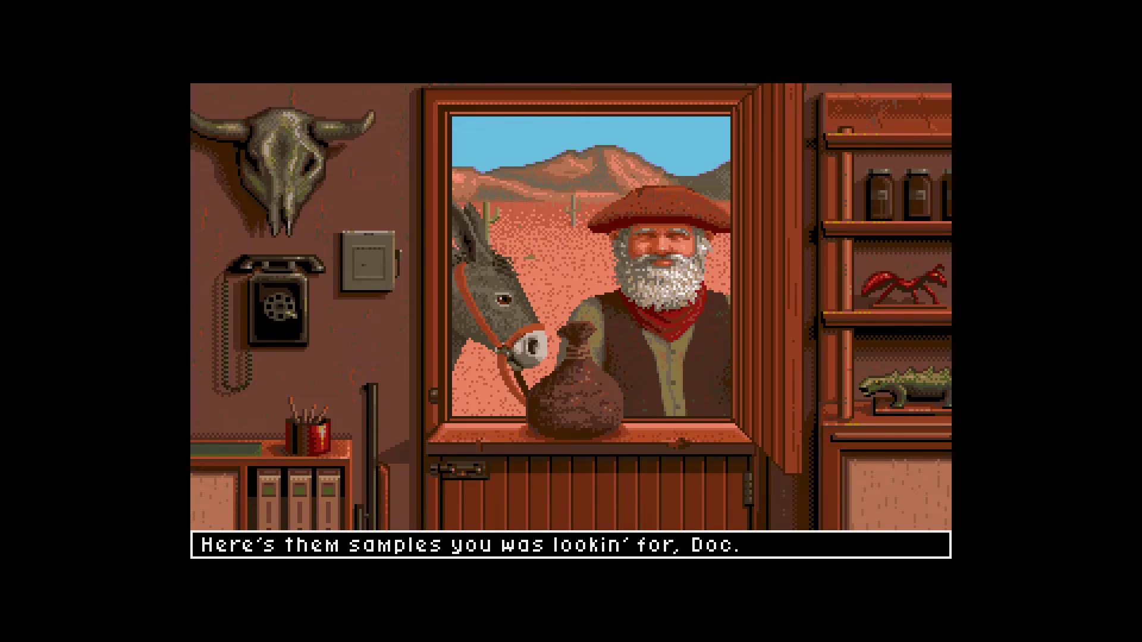
- Try the video Crop at Maximum and view the result in the running game
key("F1")
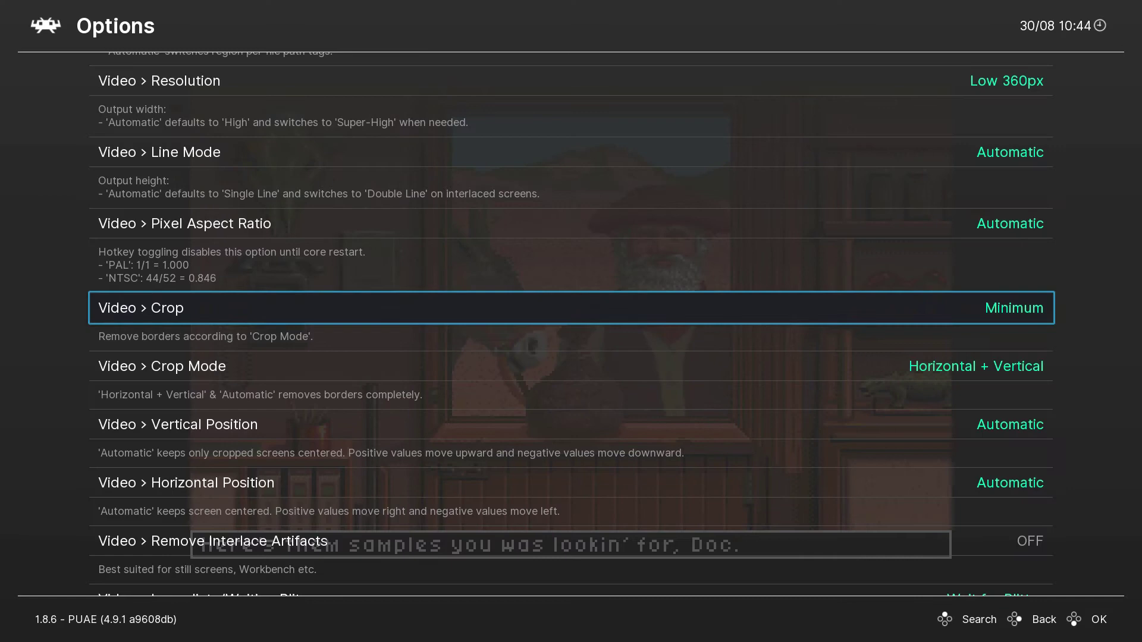
key("Return")
key("Down")
key("Down")
key("Down")
key("Down")
key("Down")
key("Down")
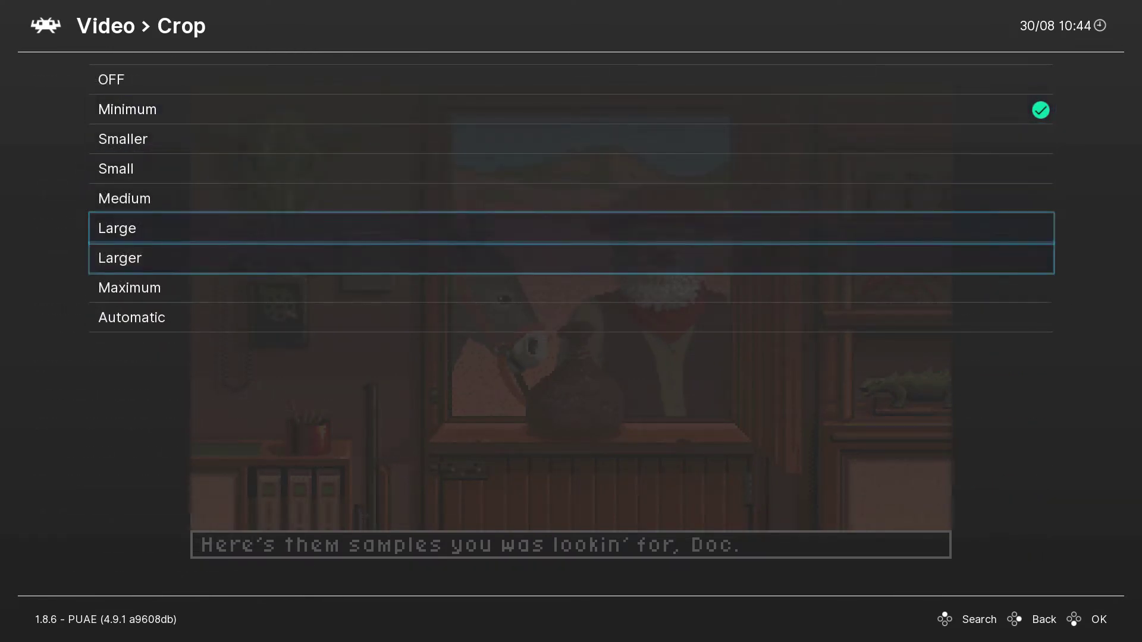
key("Return")
key("F1")
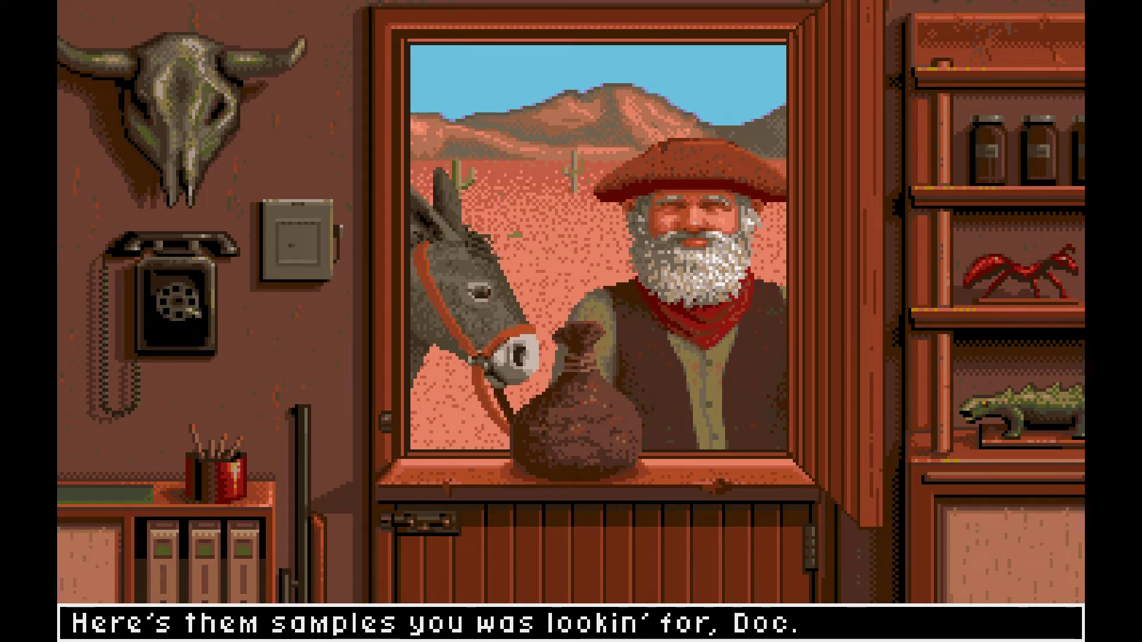
- Set the video Crop to Large and check the picture in the game
key("F1")
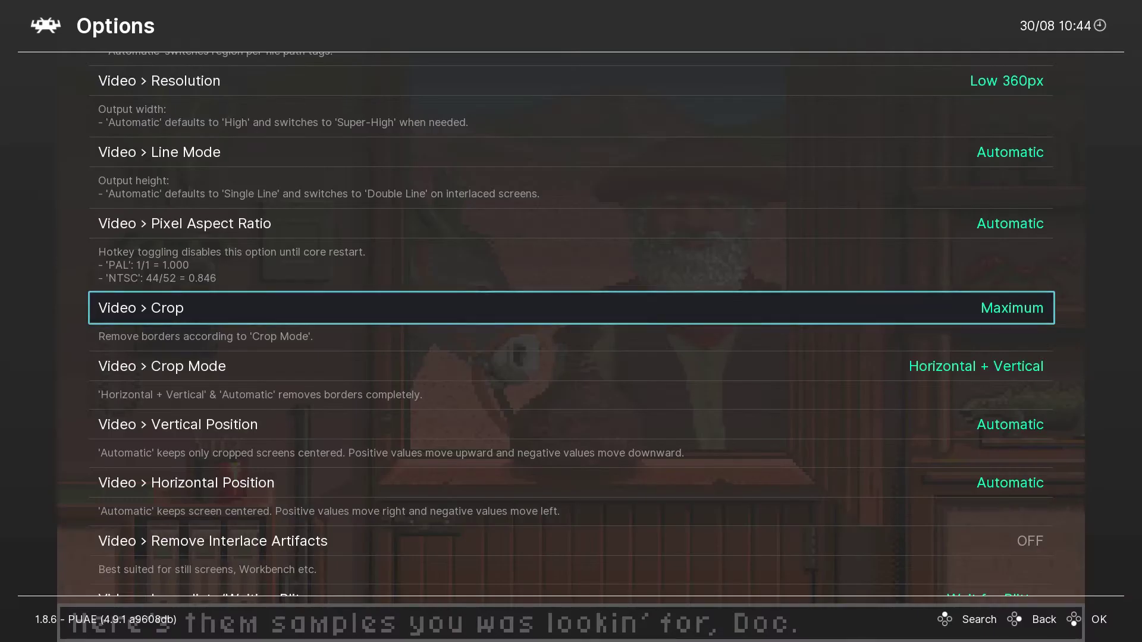
key("Return")
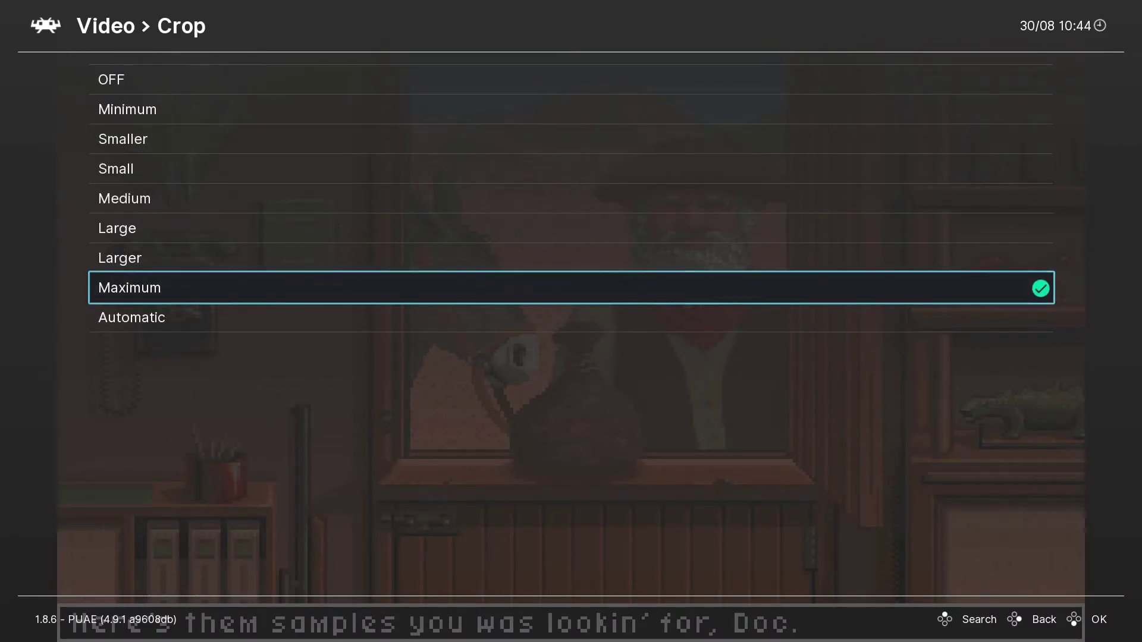
key("Up")
key("Up")
key("Return")
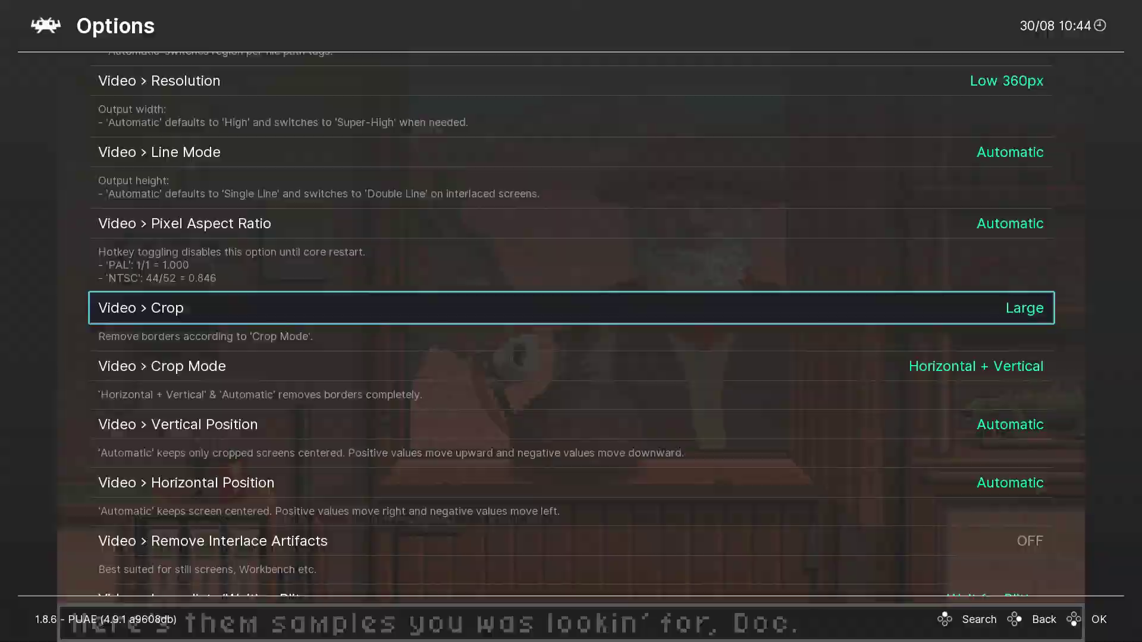
key("F1")
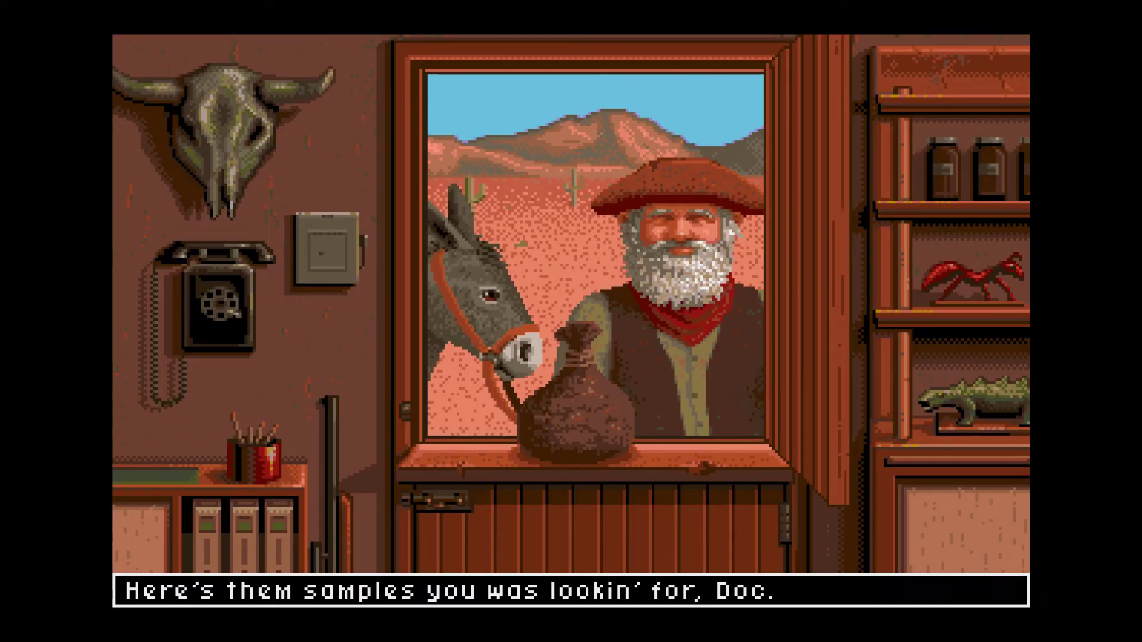
- Reopen the core options and examine the video settings from Line Mode to Color Depth, ending back at Crop
key("F1")
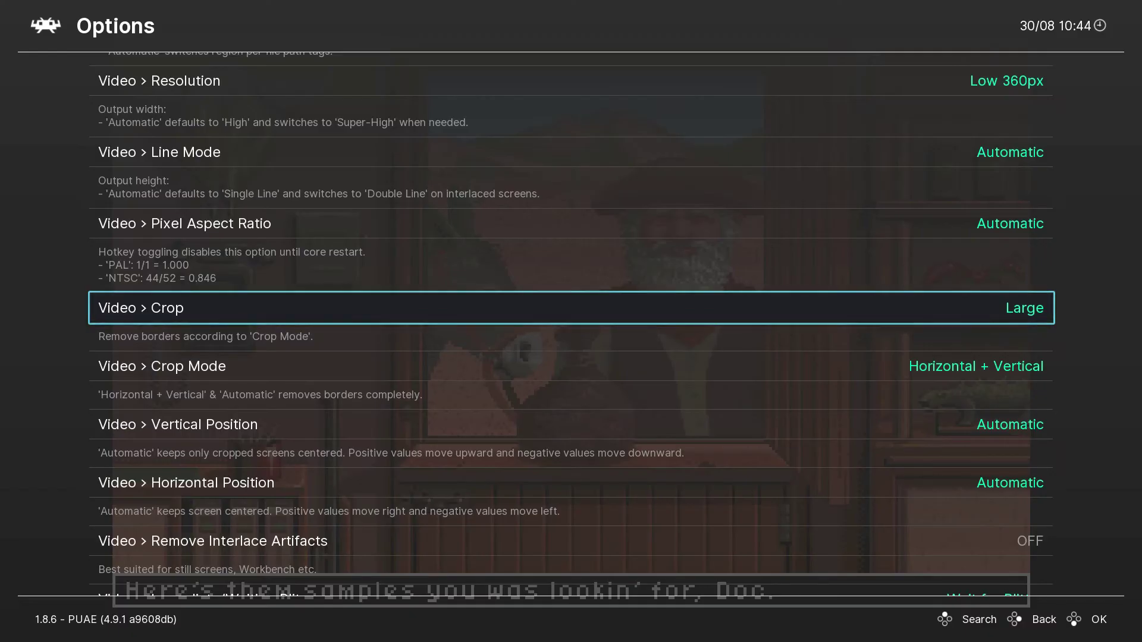
key("Up")
key("Up")
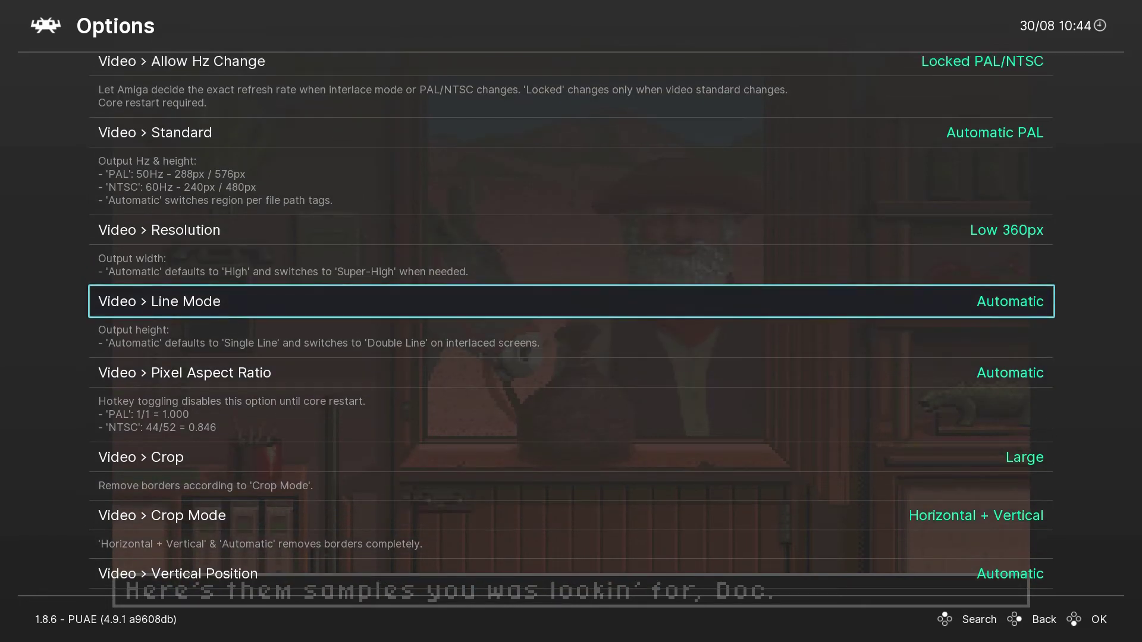
key("Down")
key("Down")
key("Down")
key("Down")
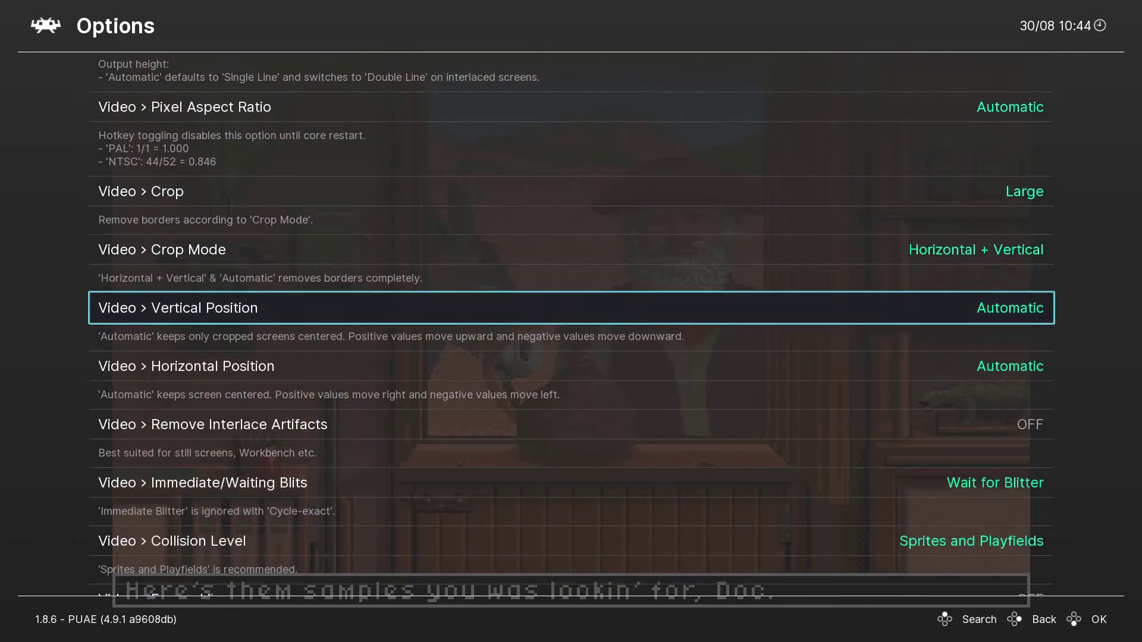
key("Down")
key("Down")
key("Down")
key("Down")
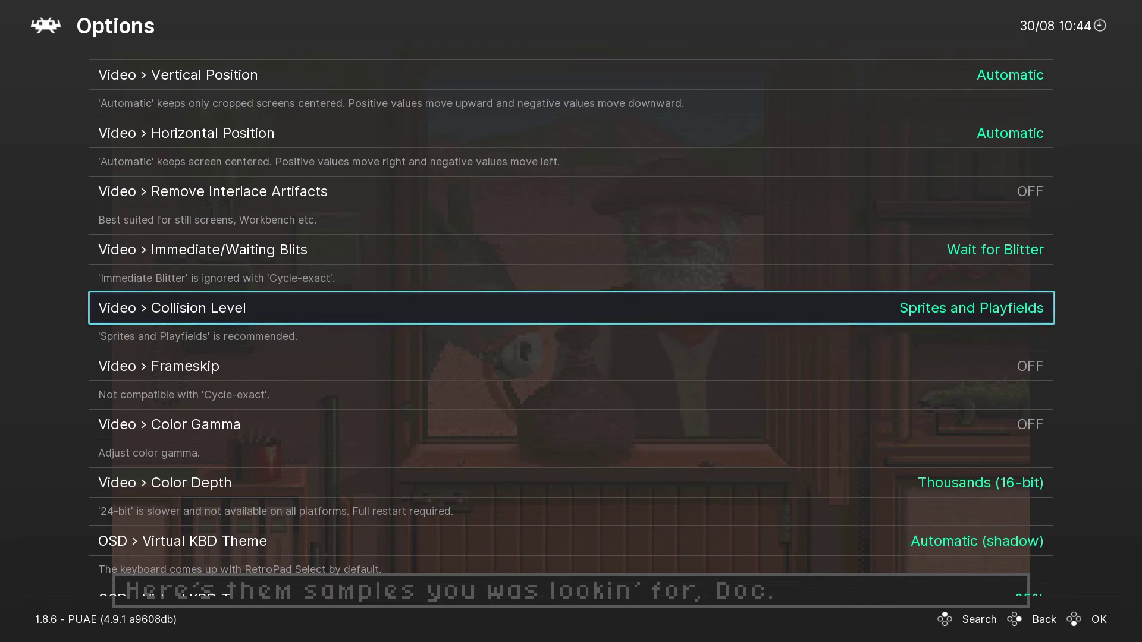
key("Down")
key("Down")
key("Down")
key("Down")
key("Up")
key("Up")
key("Up")
key("Up")
key("Up")
key("Up")
key("Up")
key("Up")
key("Up")
key("Up")
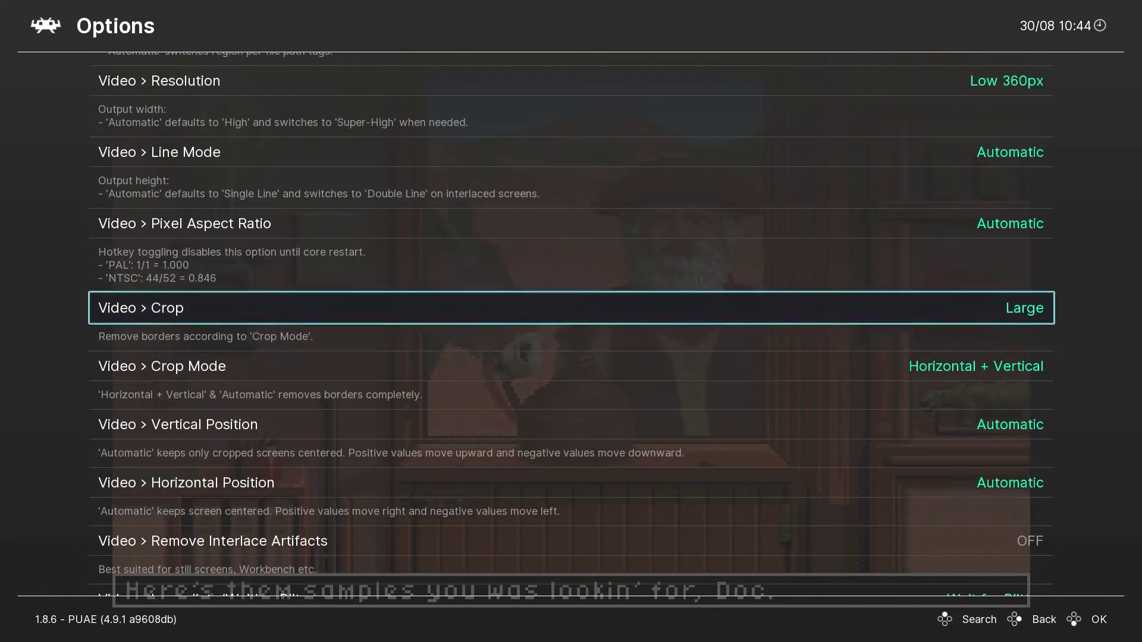
- Look back through the video and media options up to the RAM settings of the system options
key("Up")
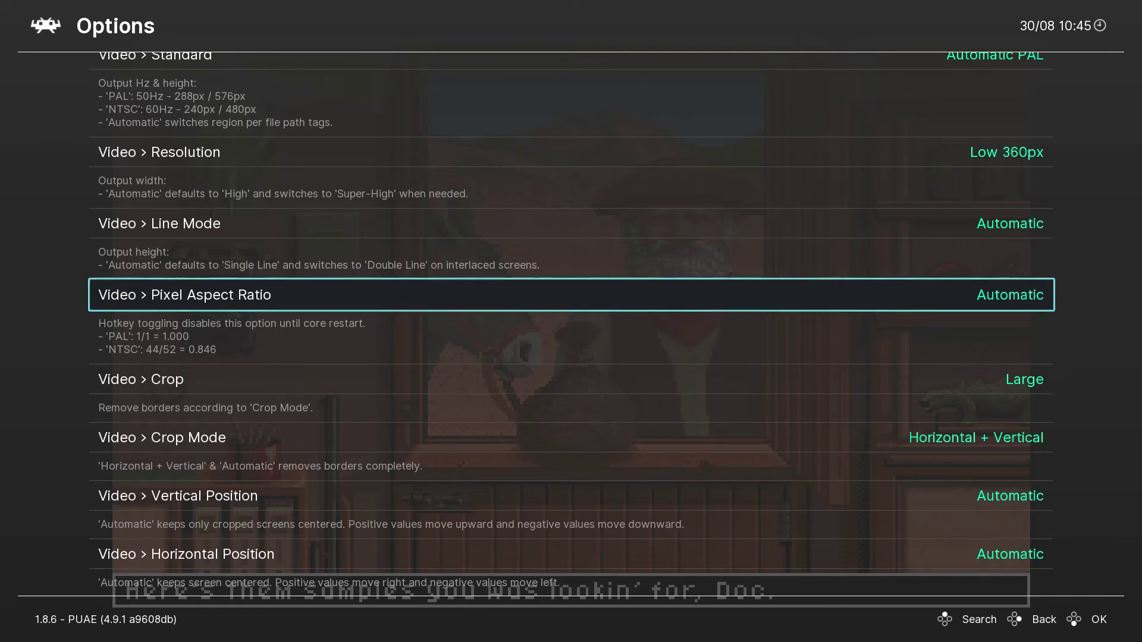
key("Up")
key("Up")
key("Up")
key("Up")
key("Up")
key("Up")
key("Up")
key("Up")
key("Up")
key("Up")
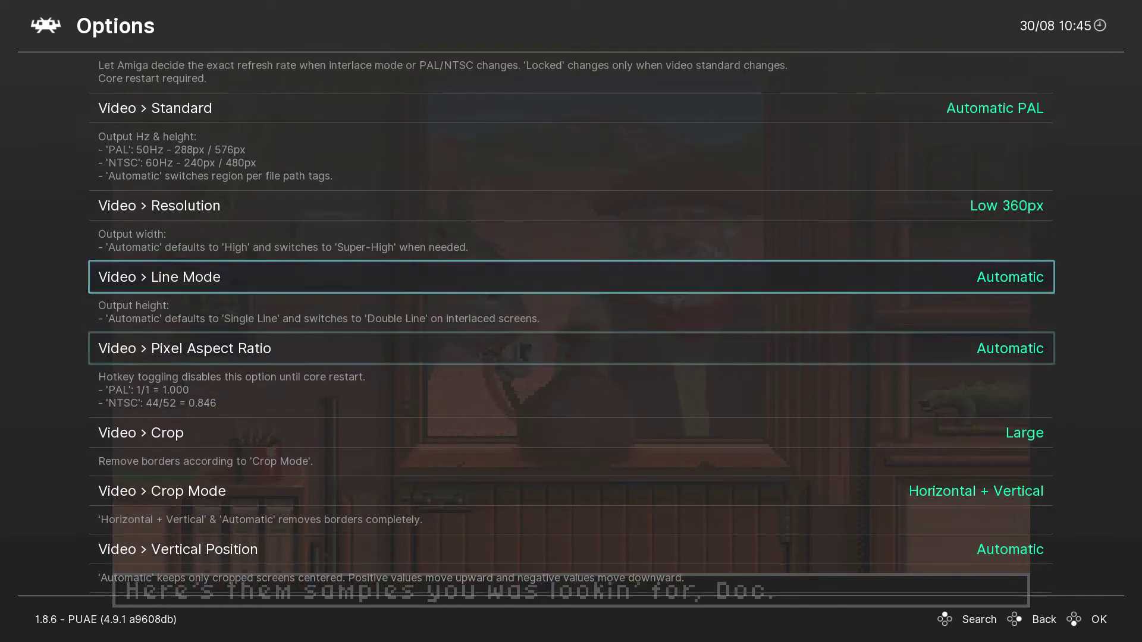
key("Up")
key("Up")
key("Up")
key("Up")
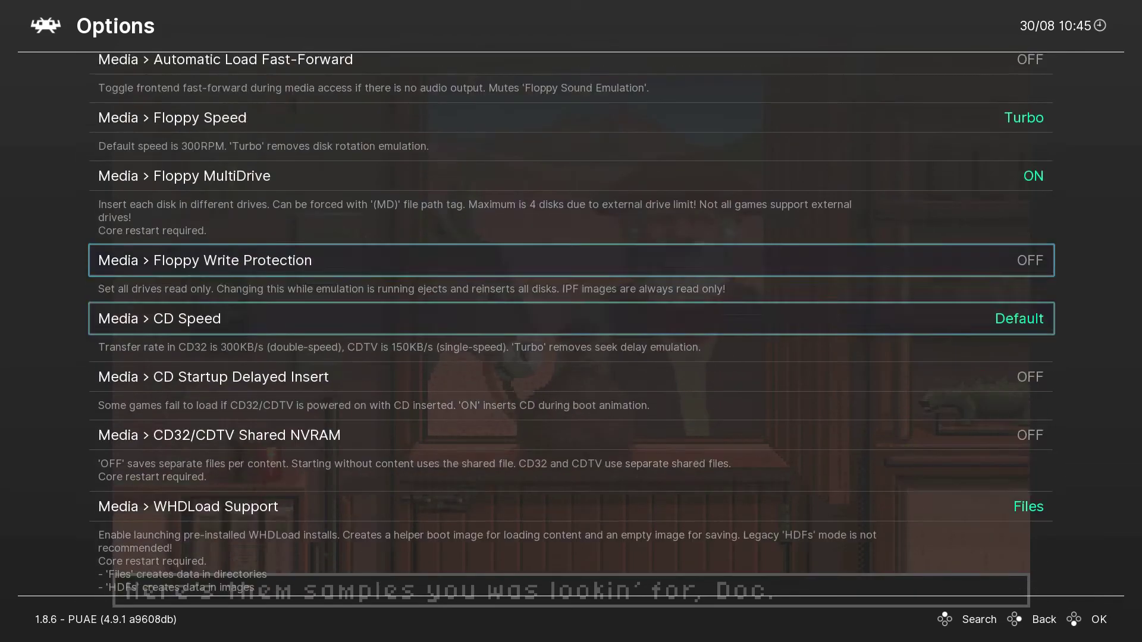
key("Up")
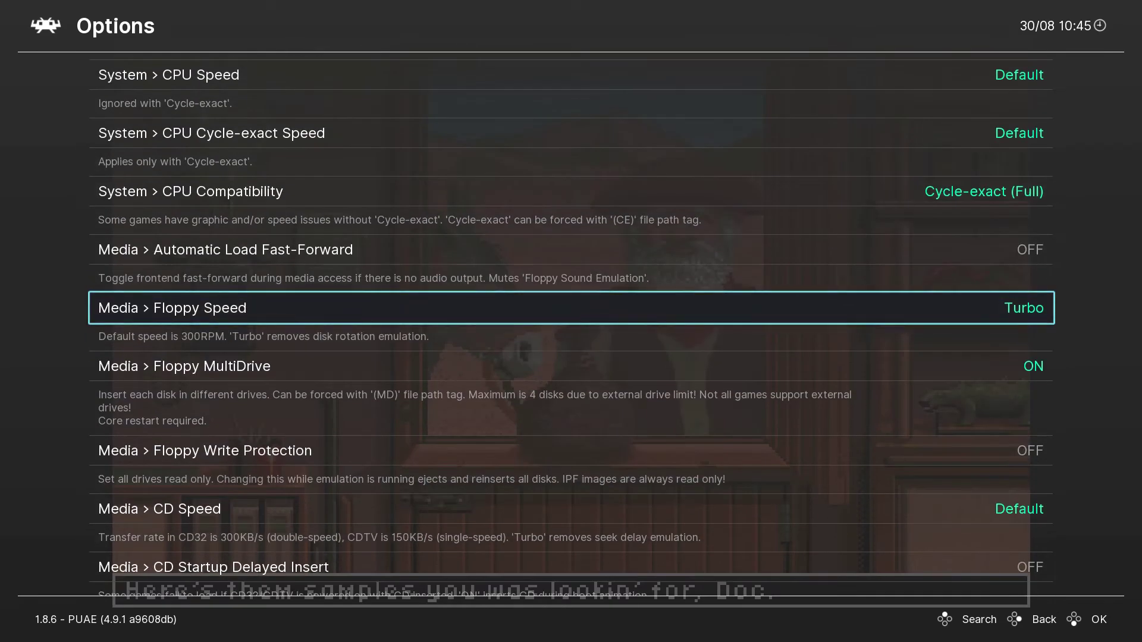
key("Up")
key("Up")
key("Up")
key("Up")
key("Up")
key("Up")
key("Up")
key("Up")
key("Up")
key("Up")
key("Up")
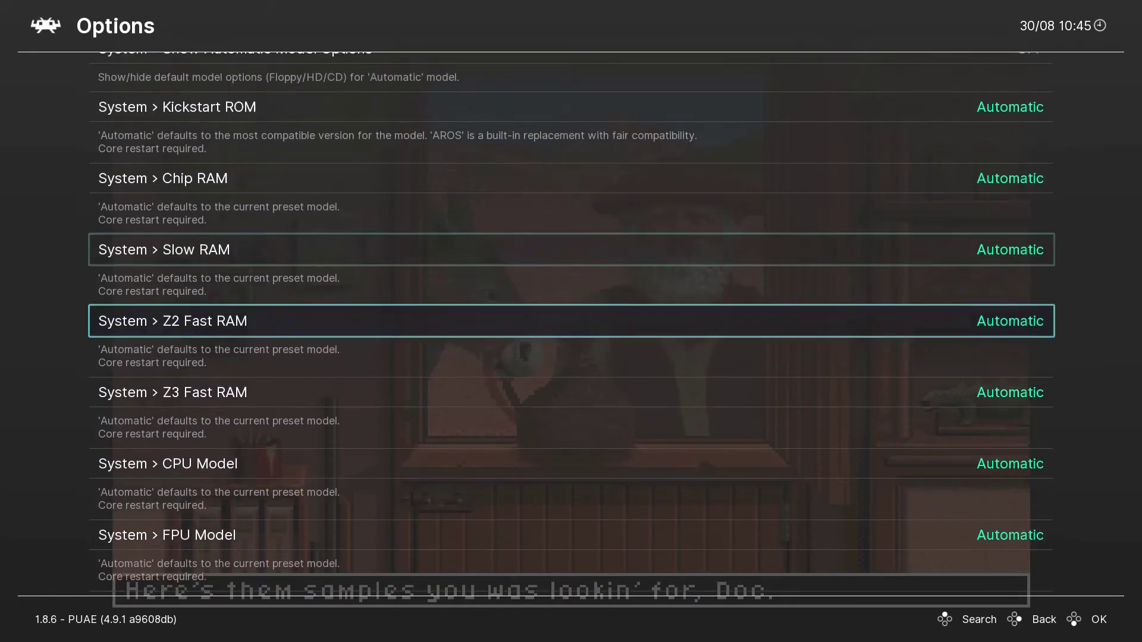
- Review the system CPU options and the floppy, CD and WHDLoad media options down to Allow Hz Change
key("Down")
key("Down")
key("Down")
key("Down")
key("Down")
key("Down")
key("Down")
key("Down")
key("Down")
key("Down")
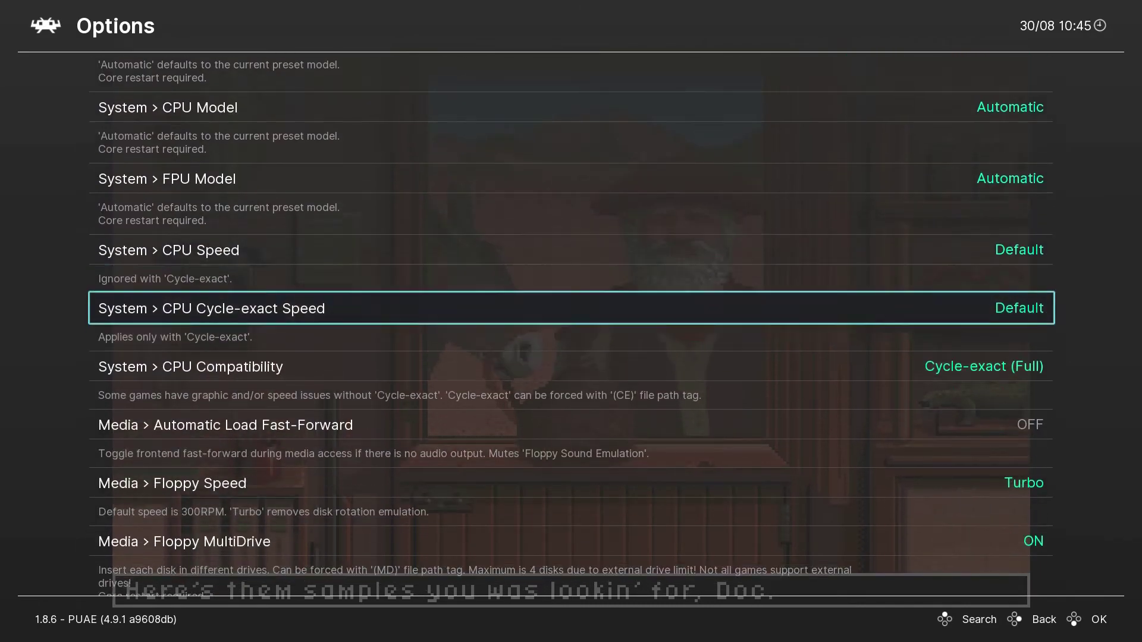
key("Down")
key("Down")
key("Down")
key("Down")
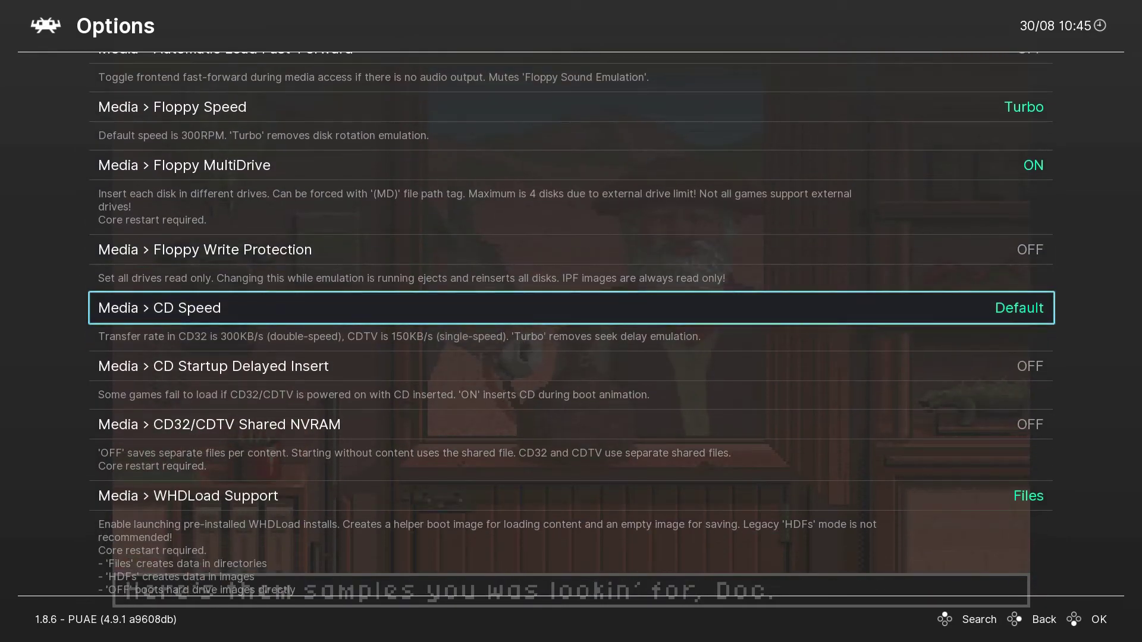
key("Down")
key("Down")
key("Down")
key("Down")
key("Down")
key("Down")
key("Down")
key("Down")
key("Down")
key("Down")
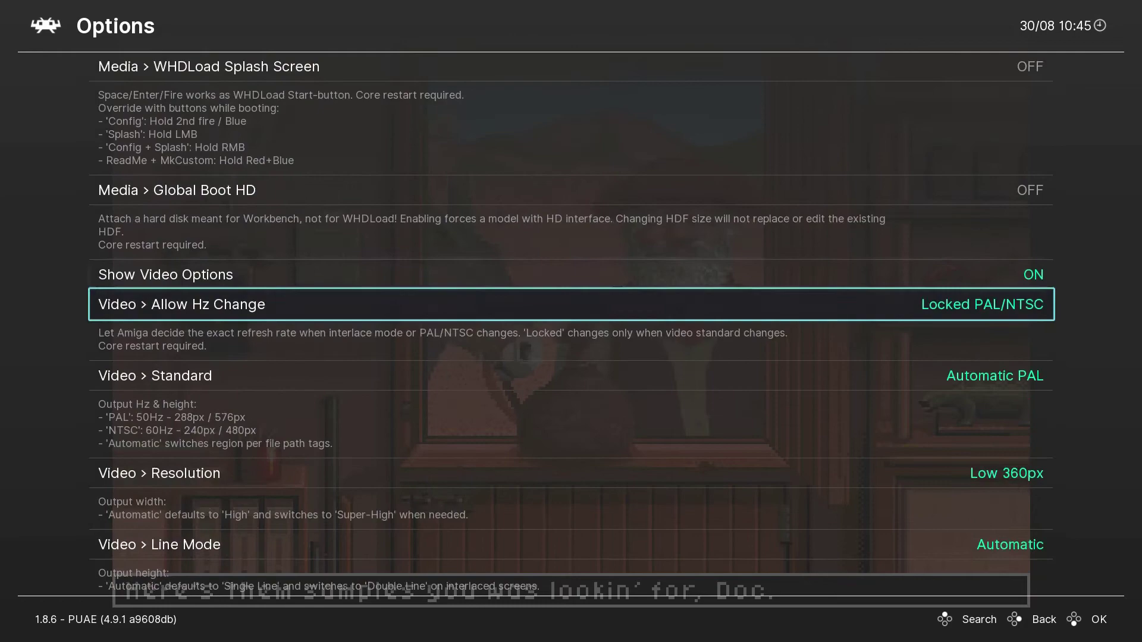
- Look through the remaining video options and the OSD keyboard and statusbar options down to the audio section
key("Down")
key("Down")
key("Down")
key("Down")
key("Down")
key("Down")
key("Down")
key("Down")
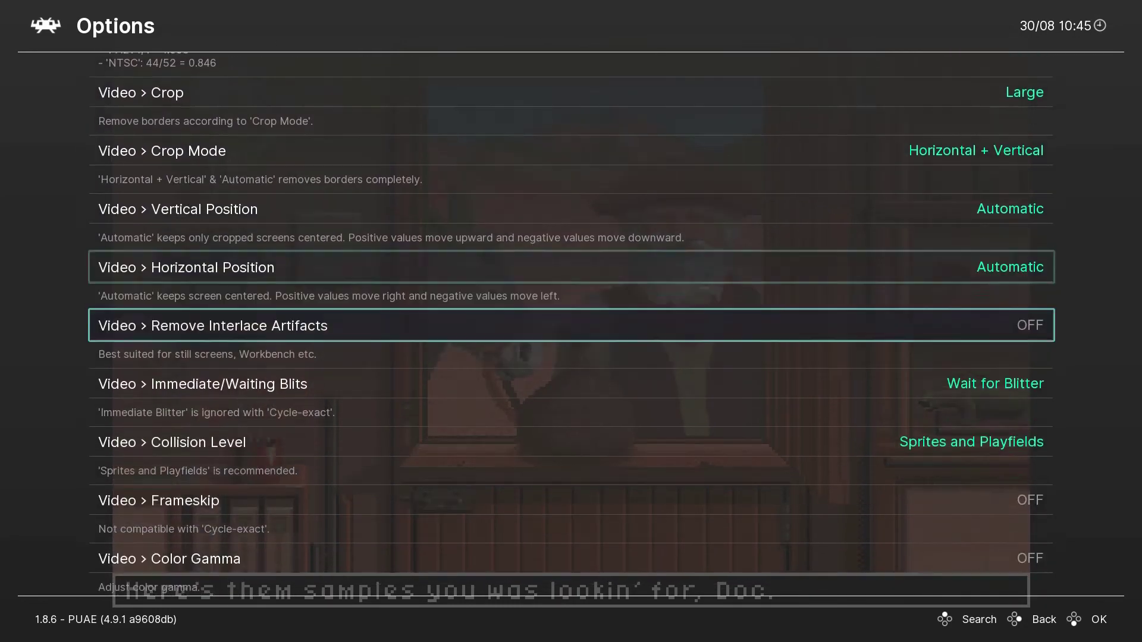
key("Down")
key("Down")
key("Down")
key("Down")
key("Down")
key("Down")
key("Down")
key("Down")
key("Down")
key("Down")
key("Down")
key("Down")
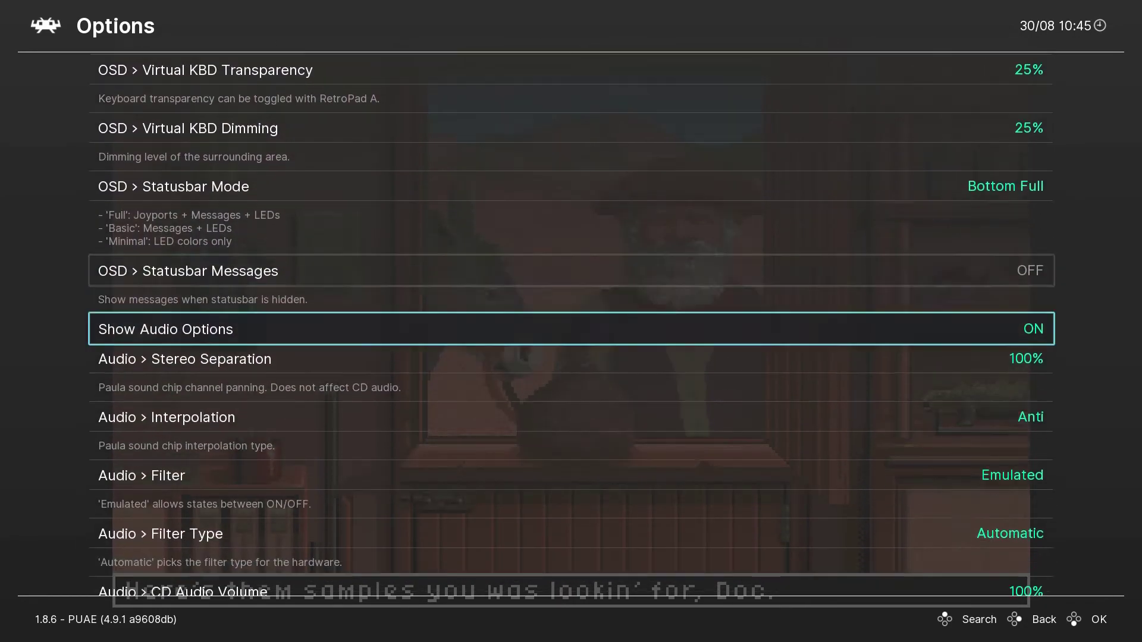
- Set the audio Interpolation to Crux and resume the game
key("Up")
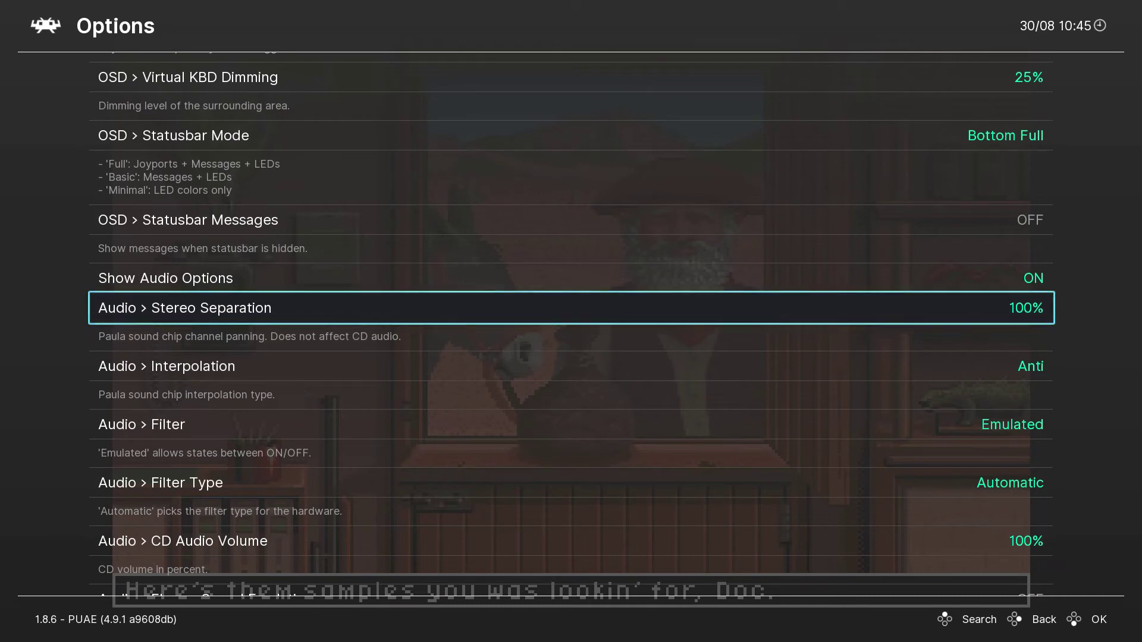
key("Down")
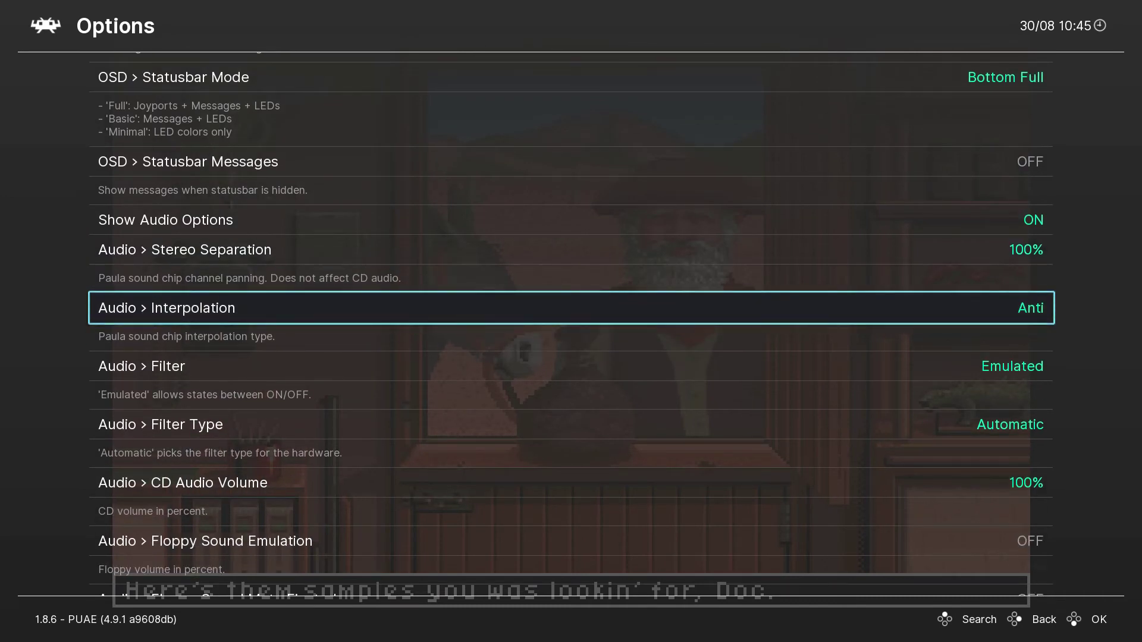
key("Down")
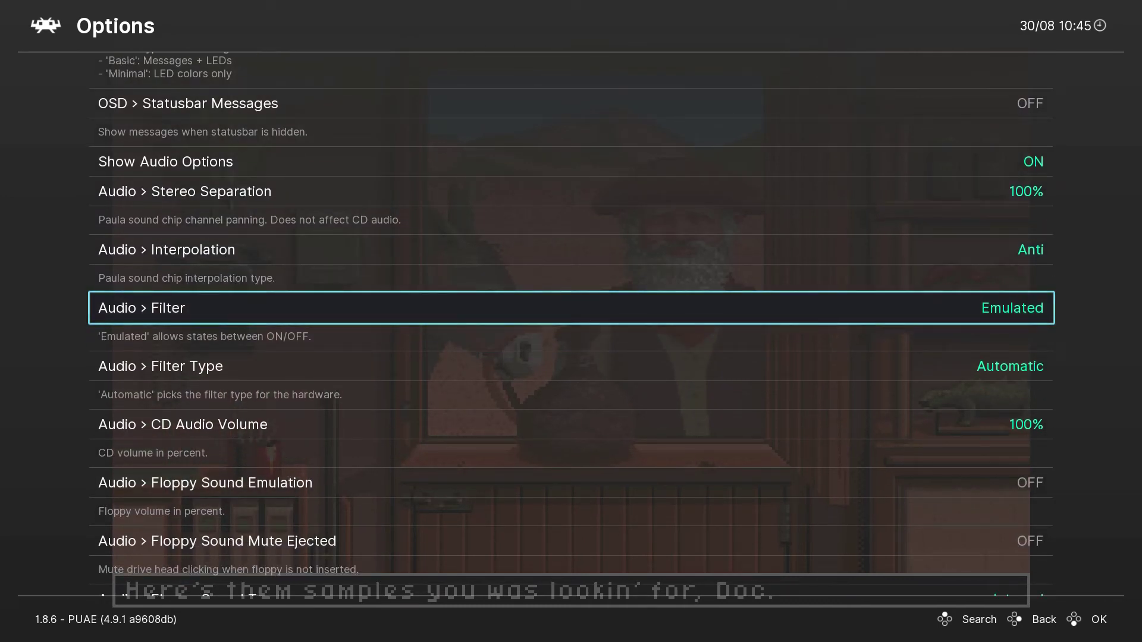
key("Up")
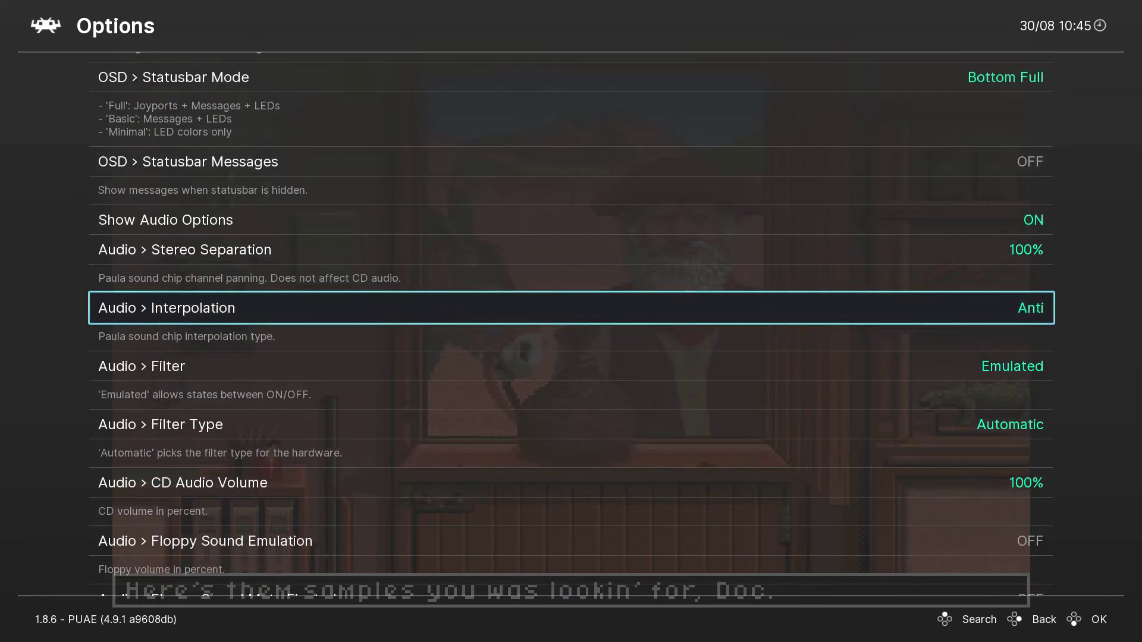
key("Return")
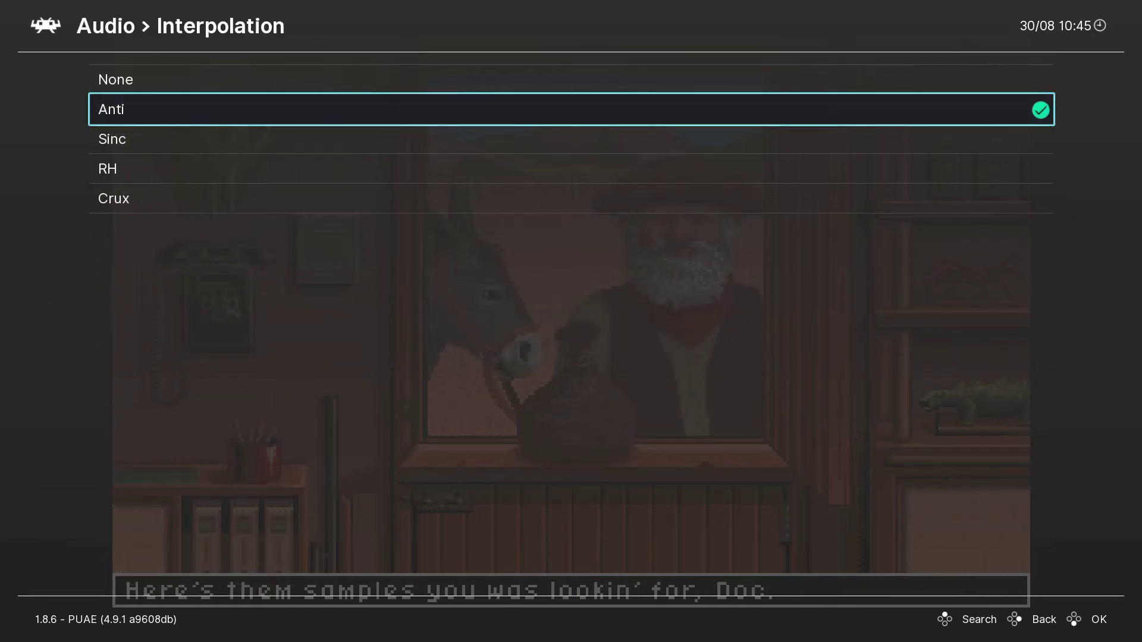
key("Down")
key("Down")
key("Down")
key("Return")
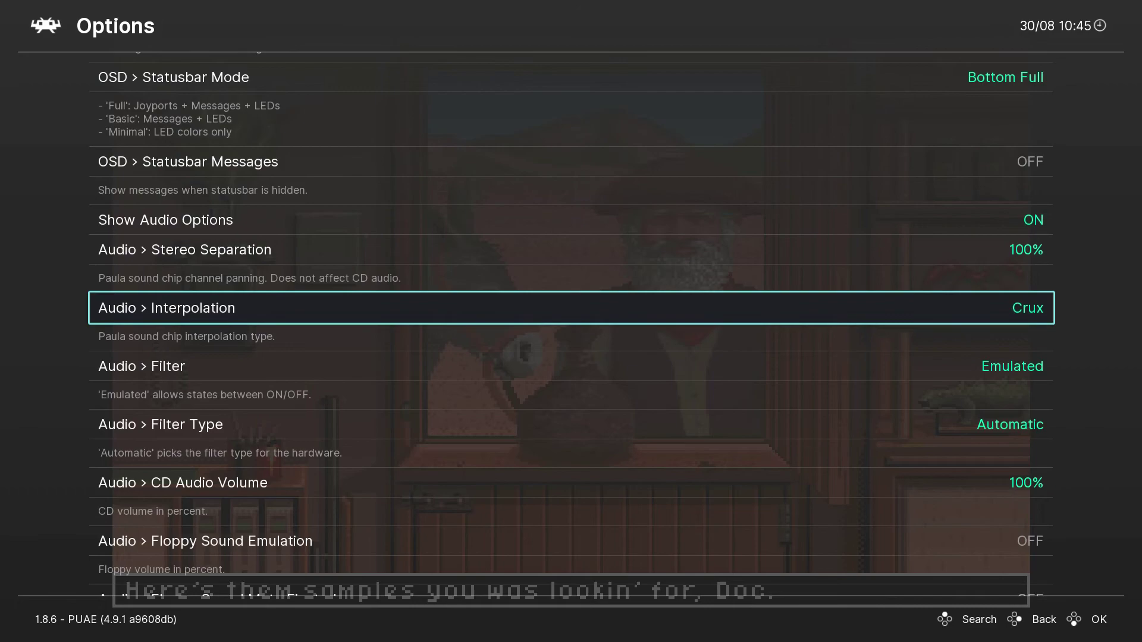
key("F1")
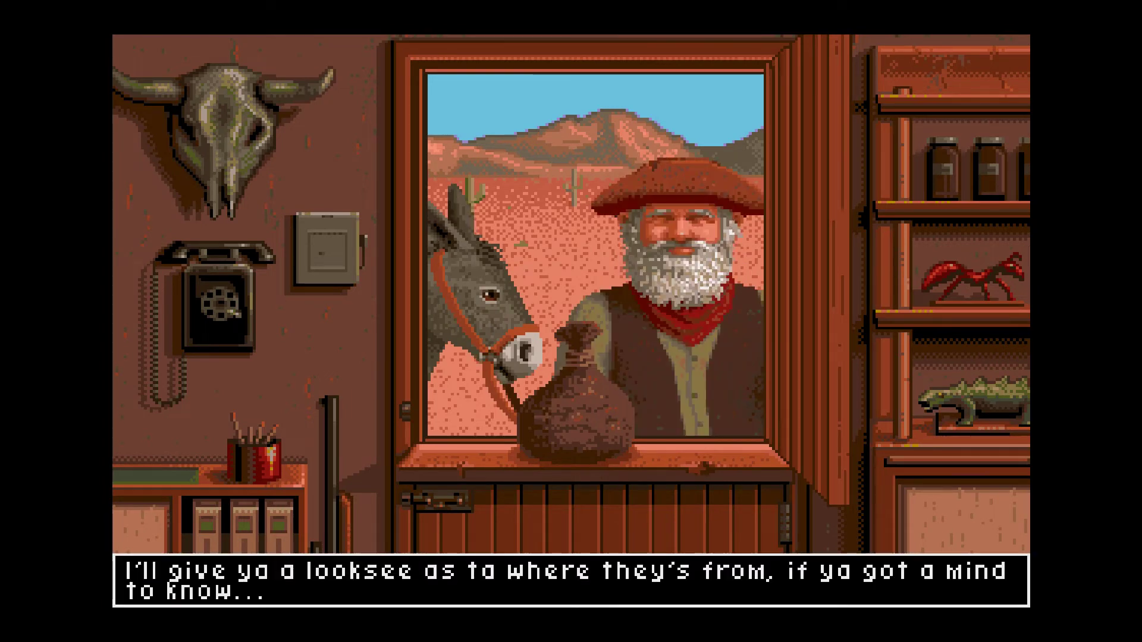
- Set the audio Interpolation to None and resume the game
key("F1")
key("Right")
key("Right")
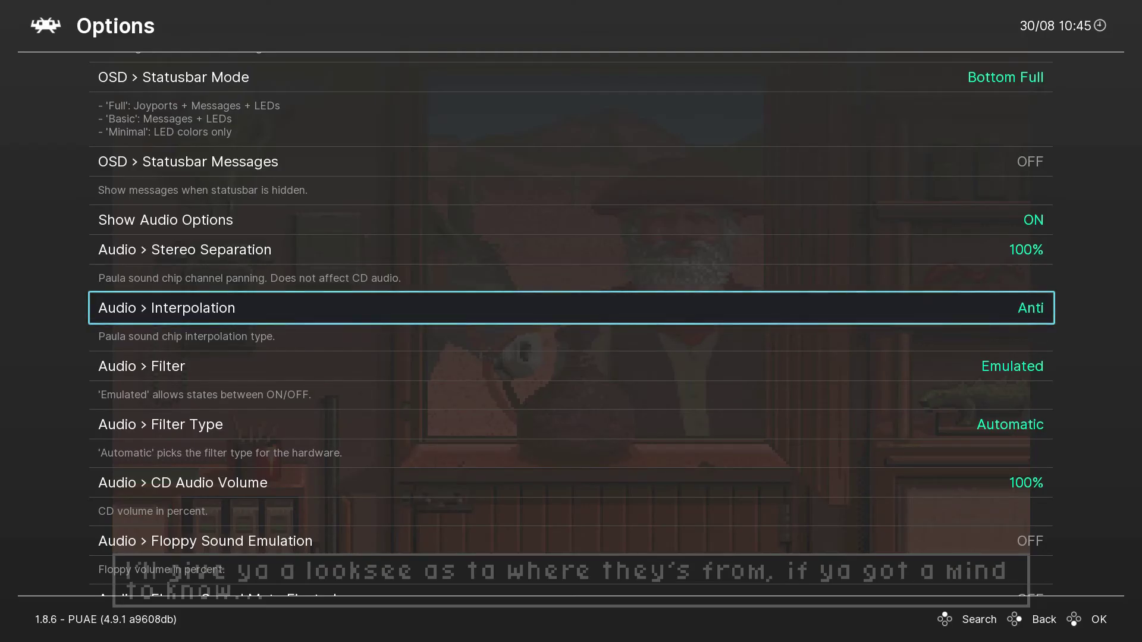
key("Left")
key("F1")
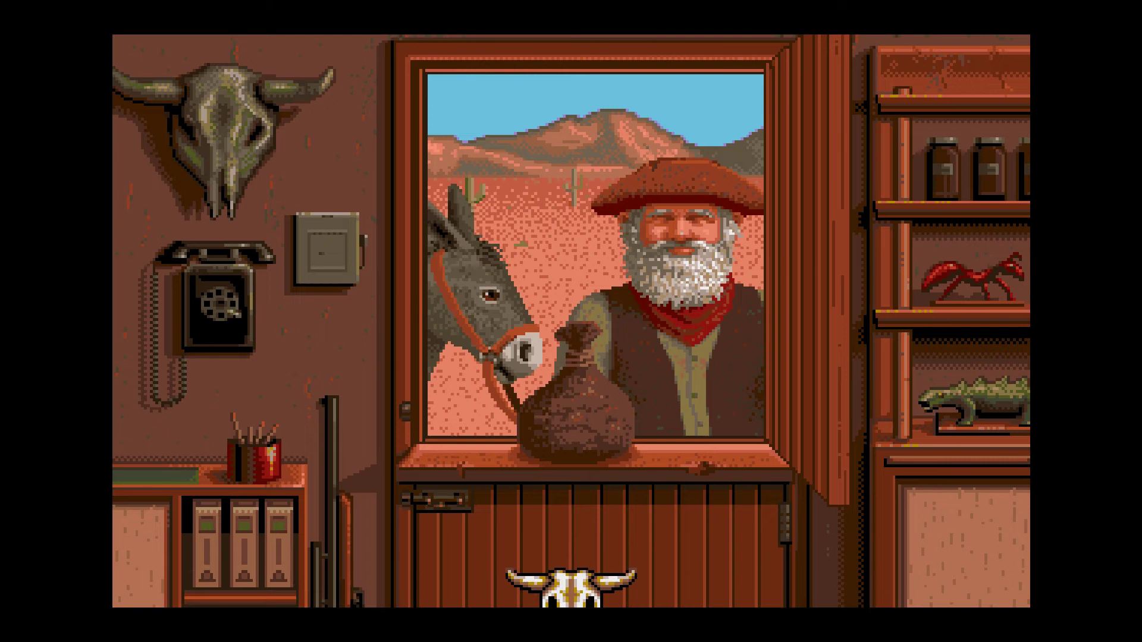
- In the game's action list, choose Ask Geez About Donkey and continue past his reply
key("Return")
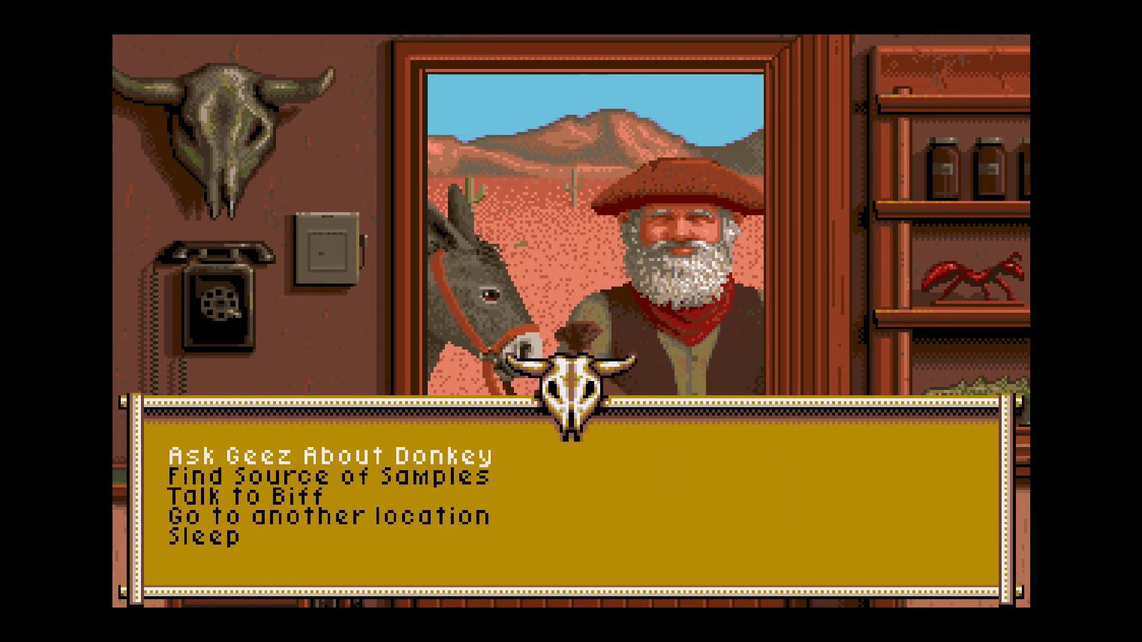
key("Down")
key("Down")
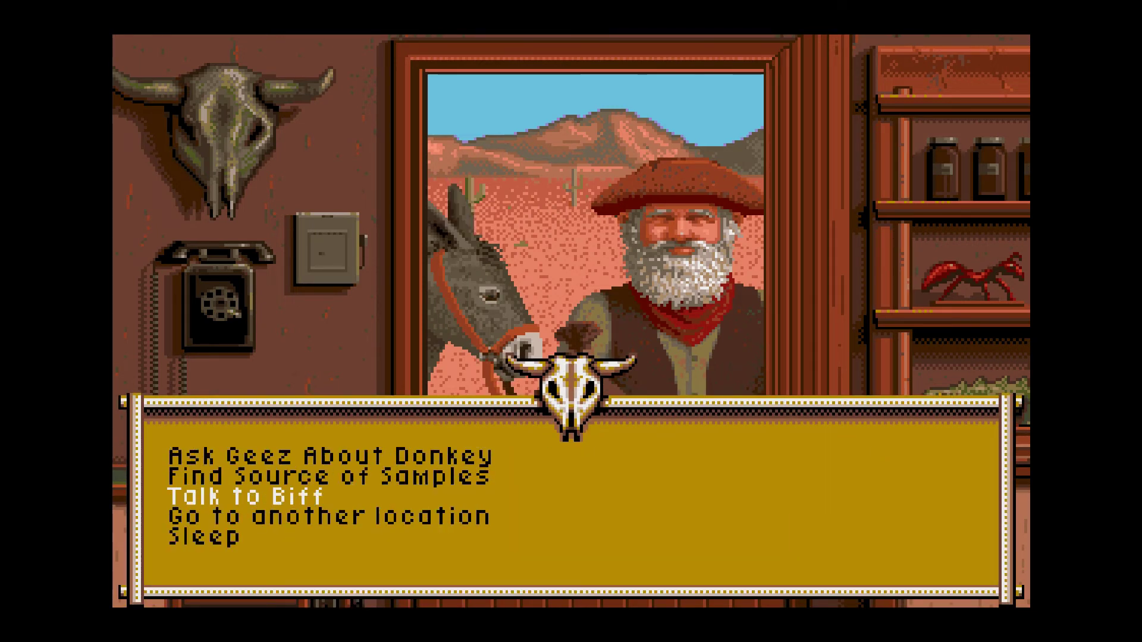
key("Up")
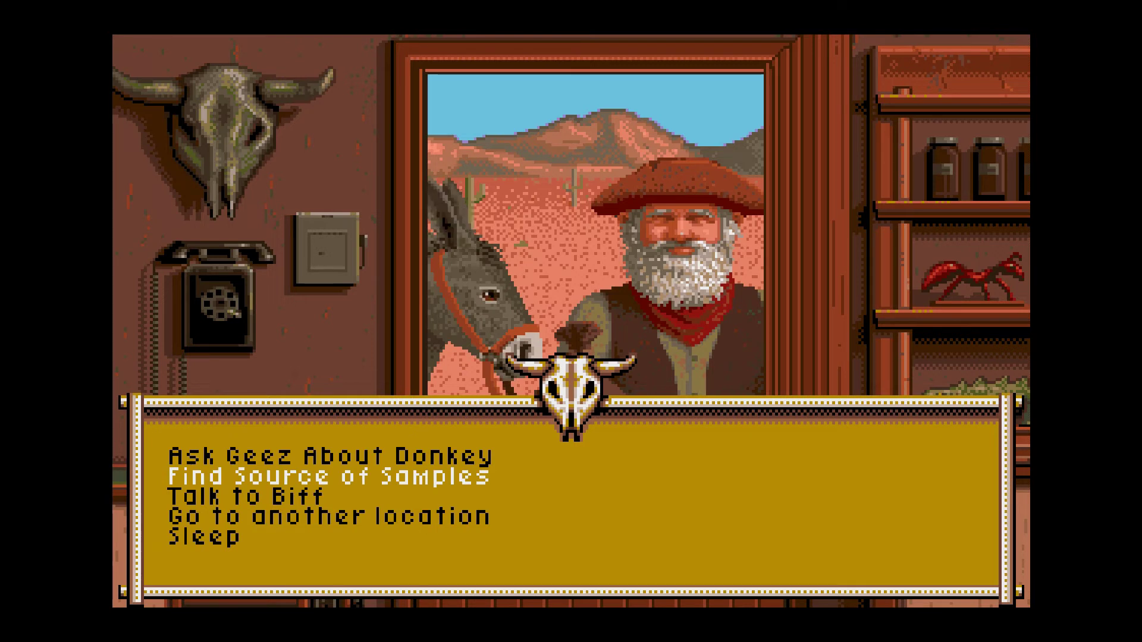
key("Up")
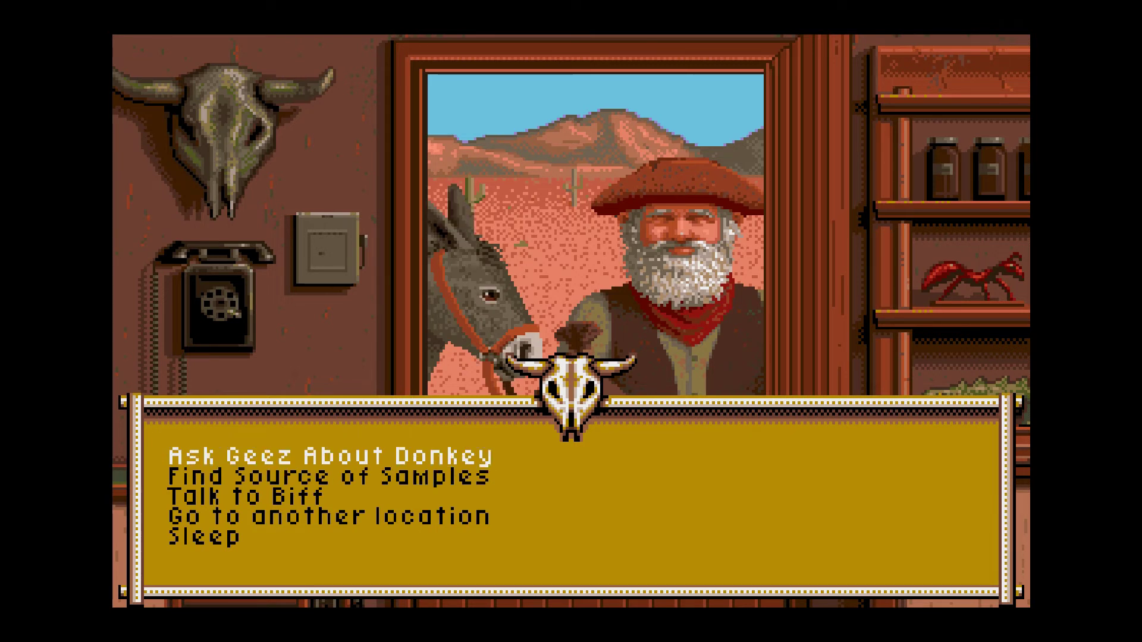
key("Return")
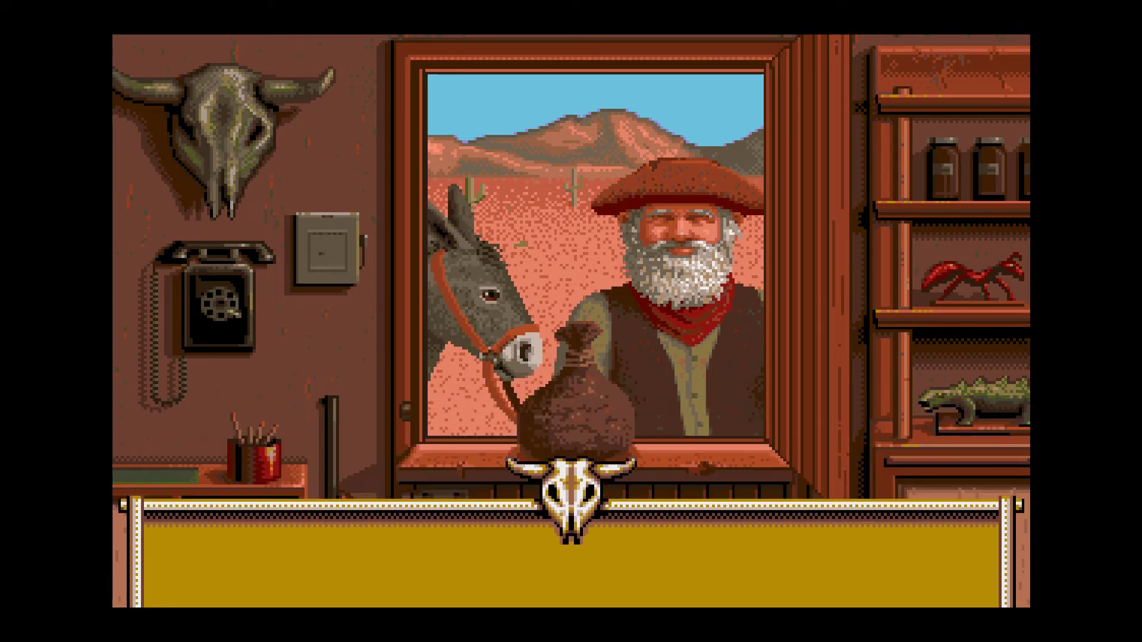
key("Return")
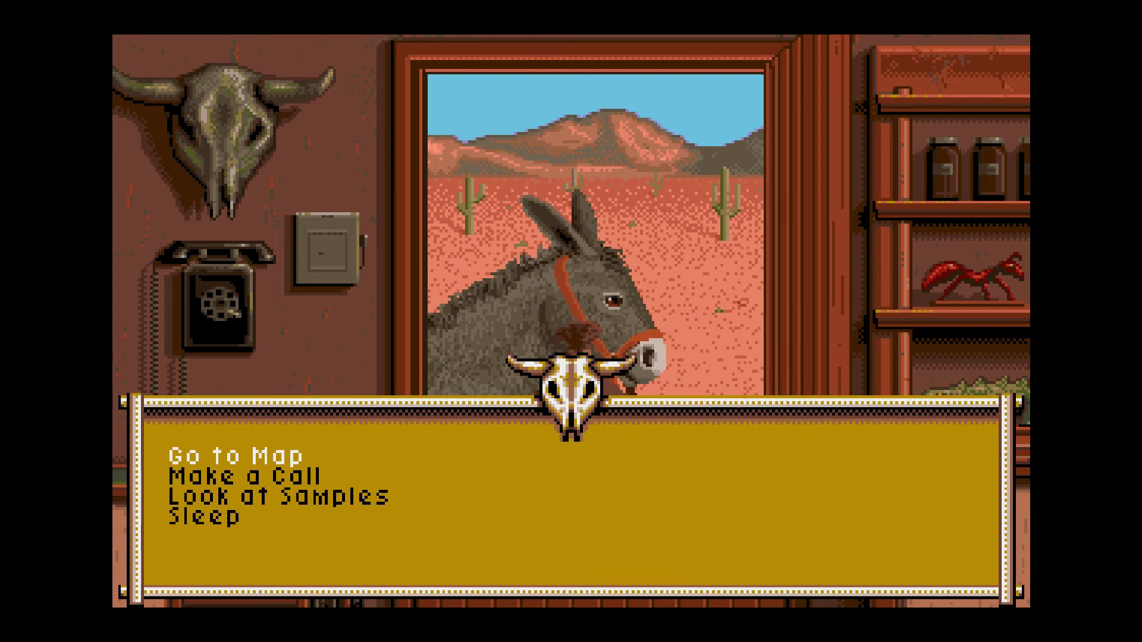
- Choose Look at Samples from the game's action list
key("Down")
key("Down")
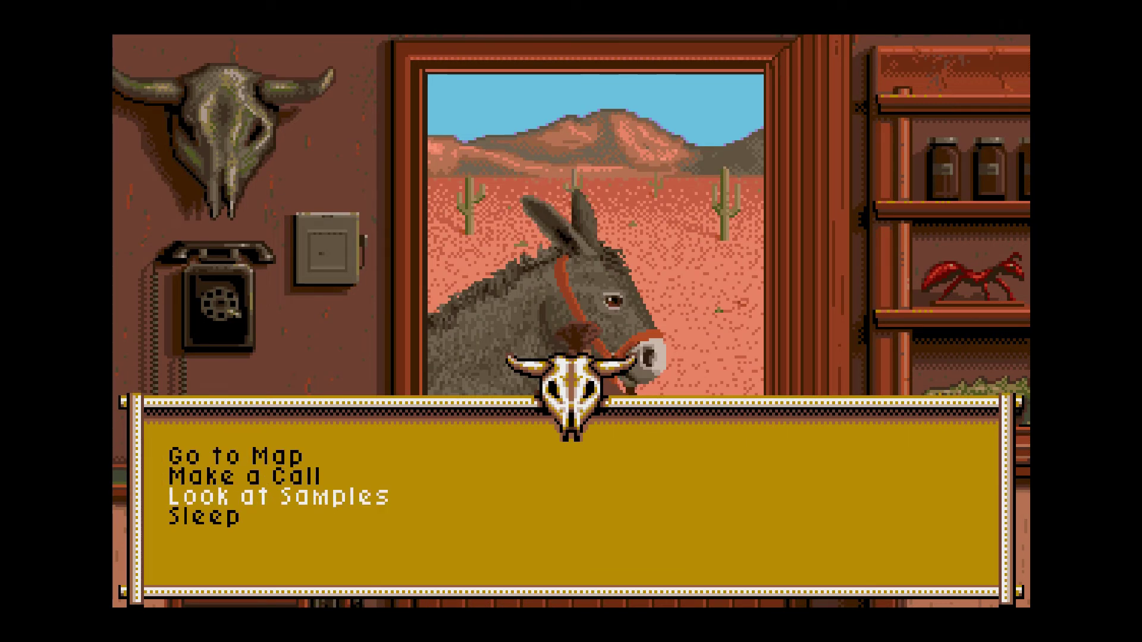
key("Return")
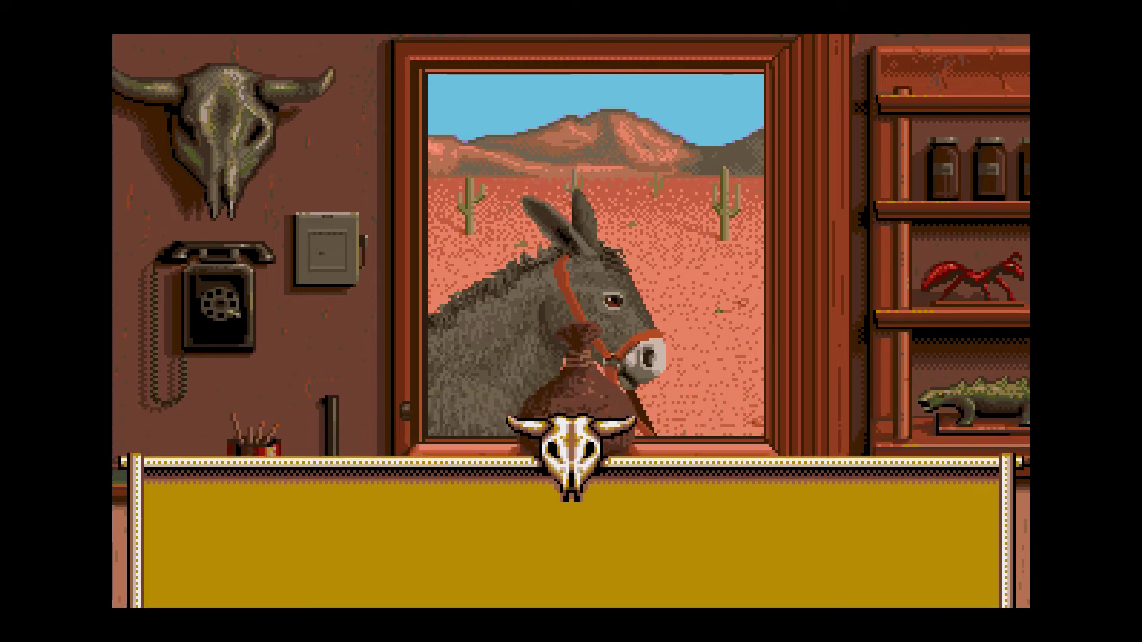
- Return to the core options and set the audio Interpolation to Anti
key("F1")
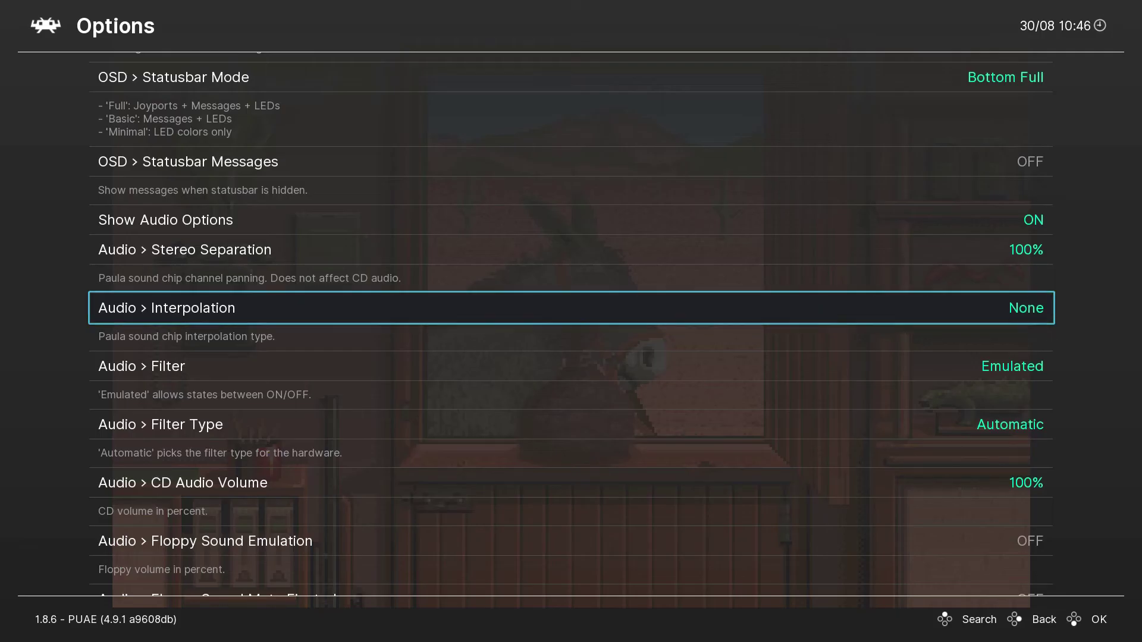
key("Left")
key("Left")
key("Left")
key("Left")
- Review the audio Filter choices and set the Filter to Off
key("Down")
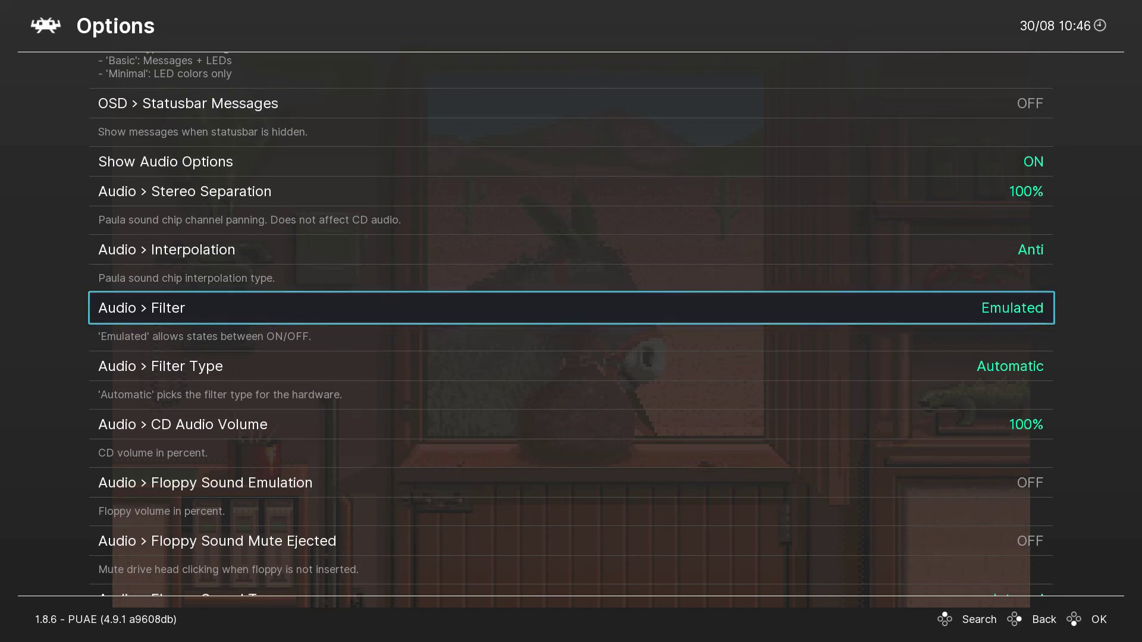
key("Return")
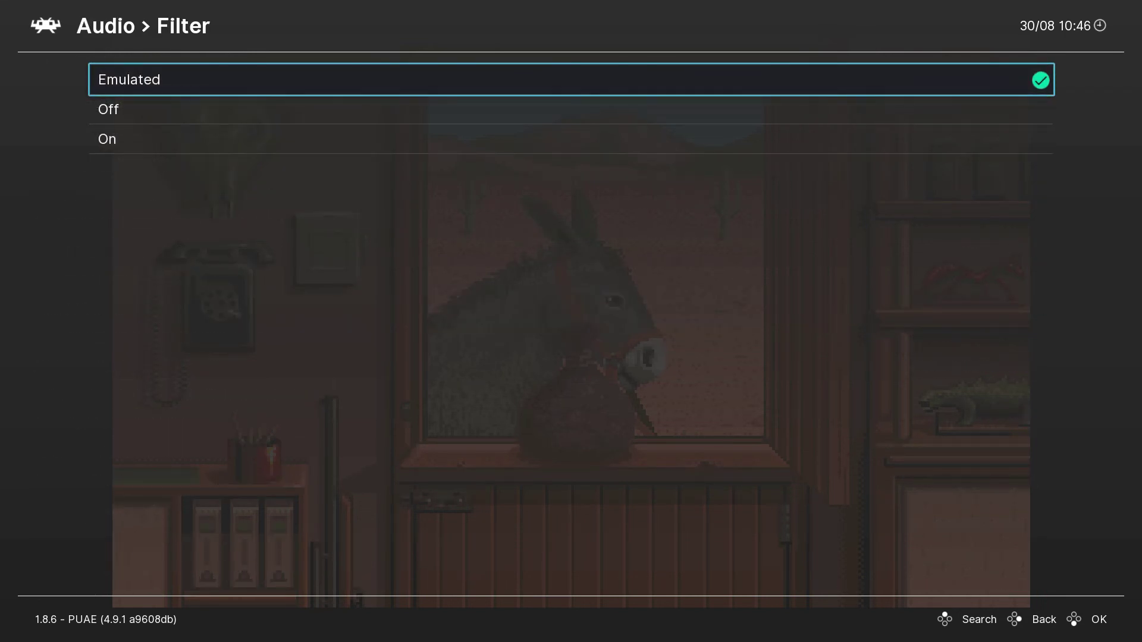
key("Return")
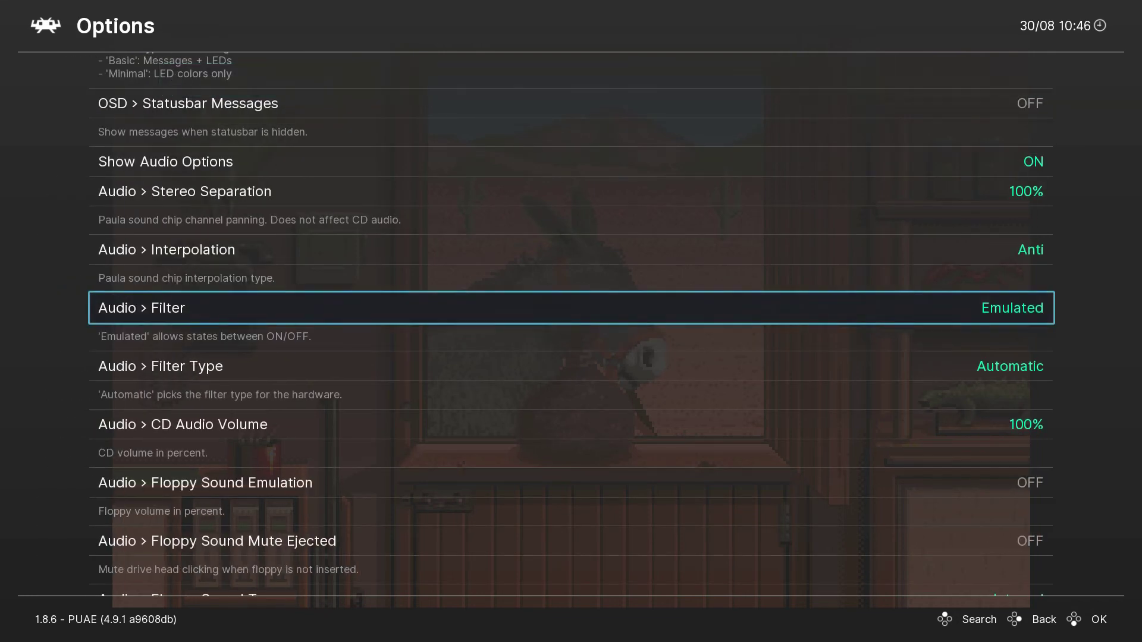
key("Return")
key("Down")
key("Down")
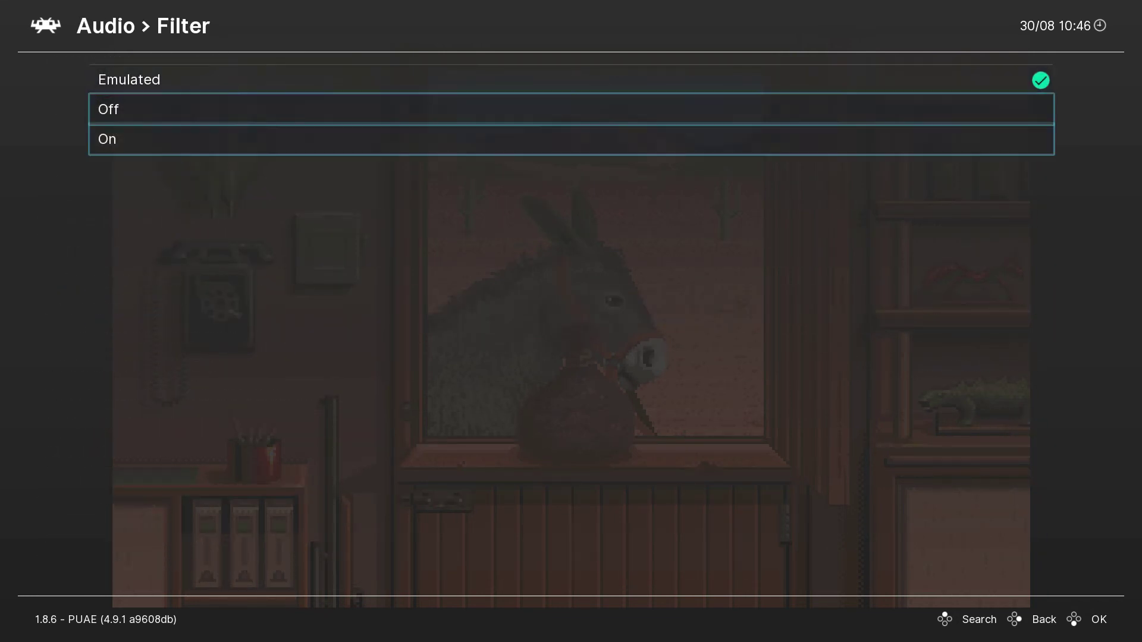
key("Up")
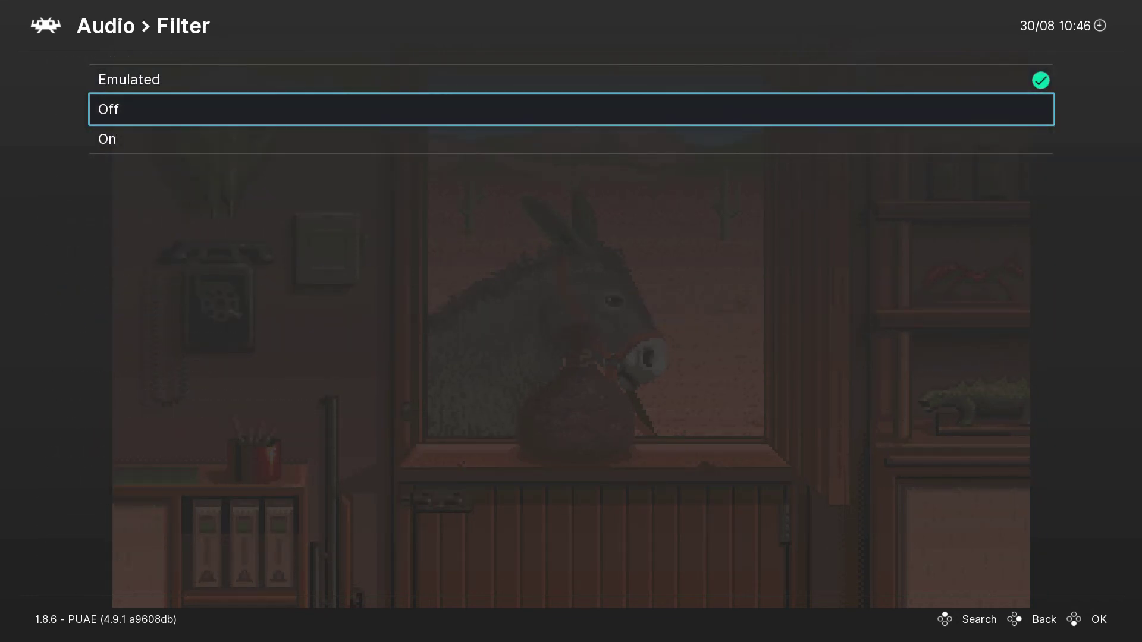
key("Return")
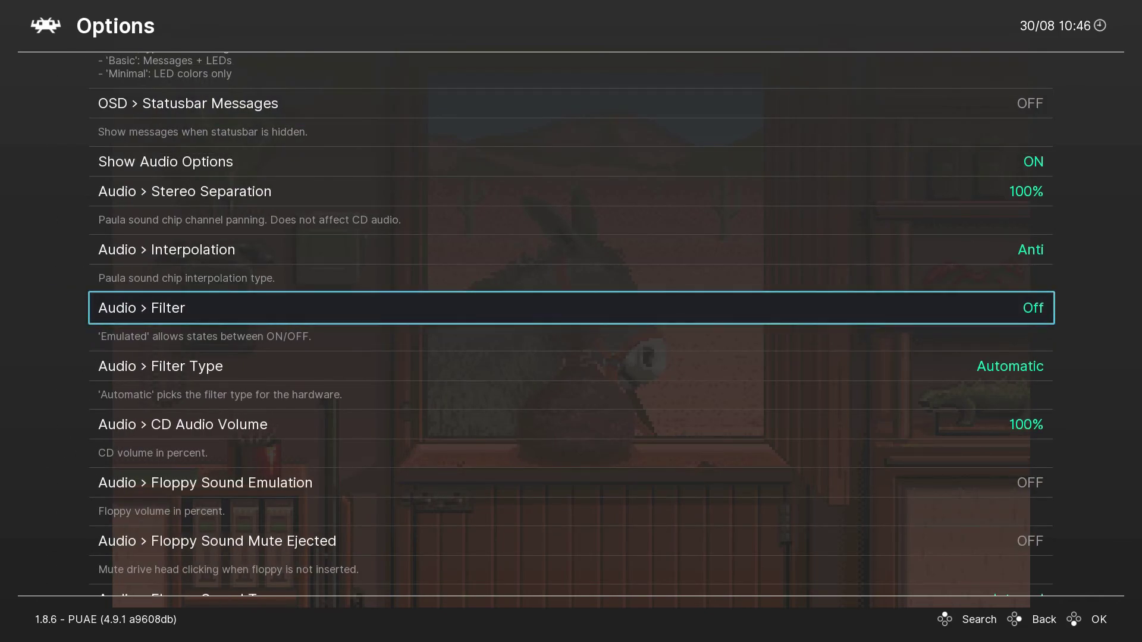
- Resume the game and choose Go to the Map
key("F1")
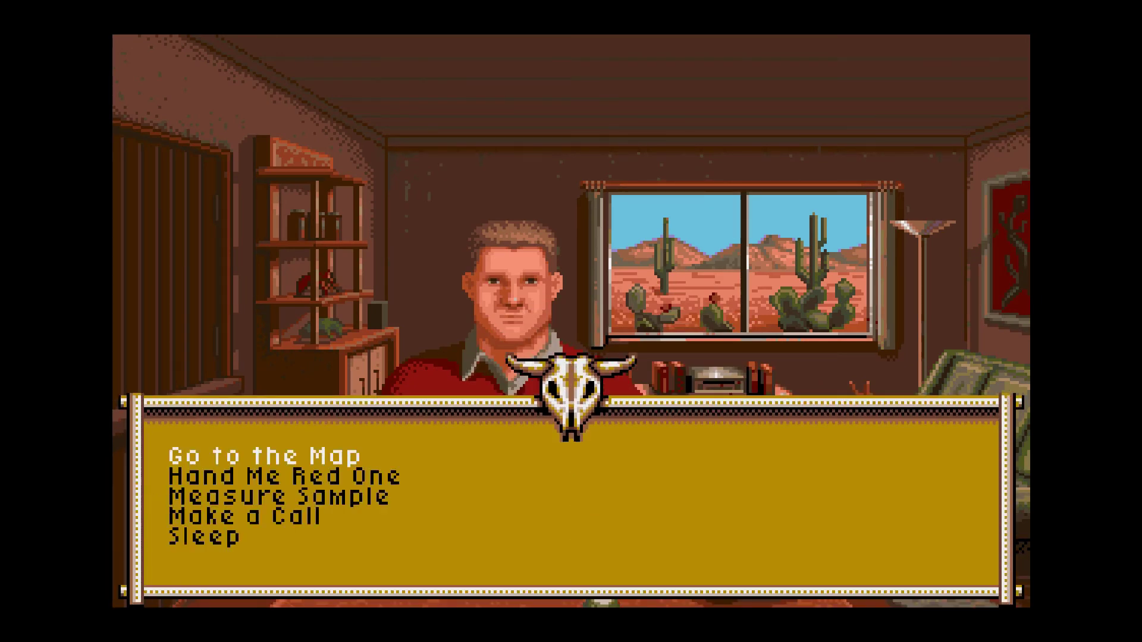
key("Return")
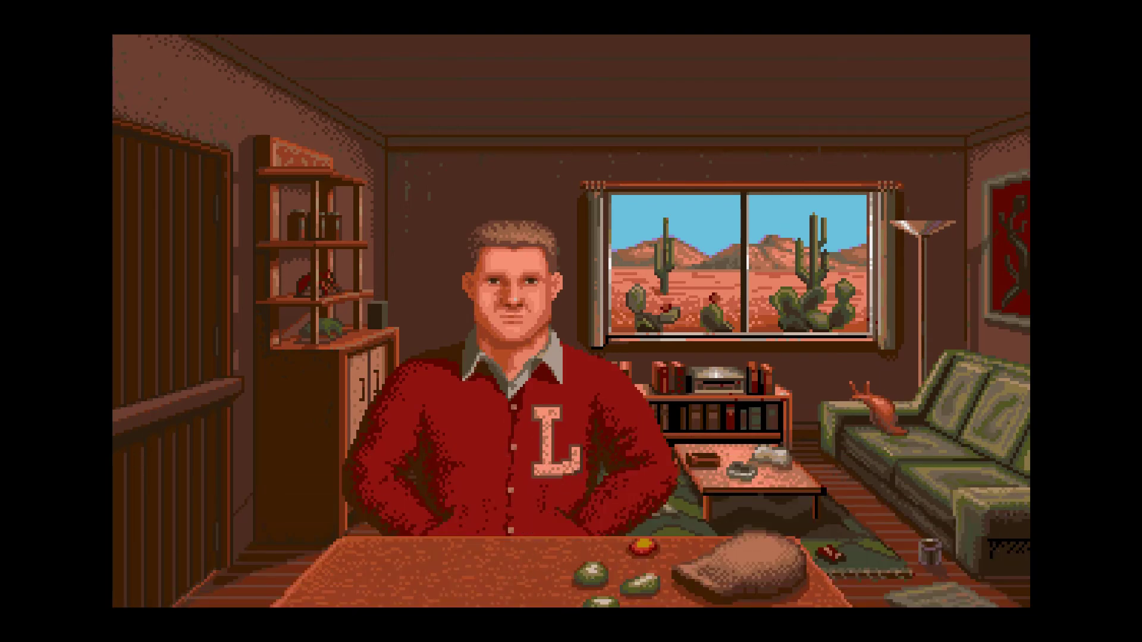
- Reopen the core options and set the audio Filter to Emulated
key("F1")
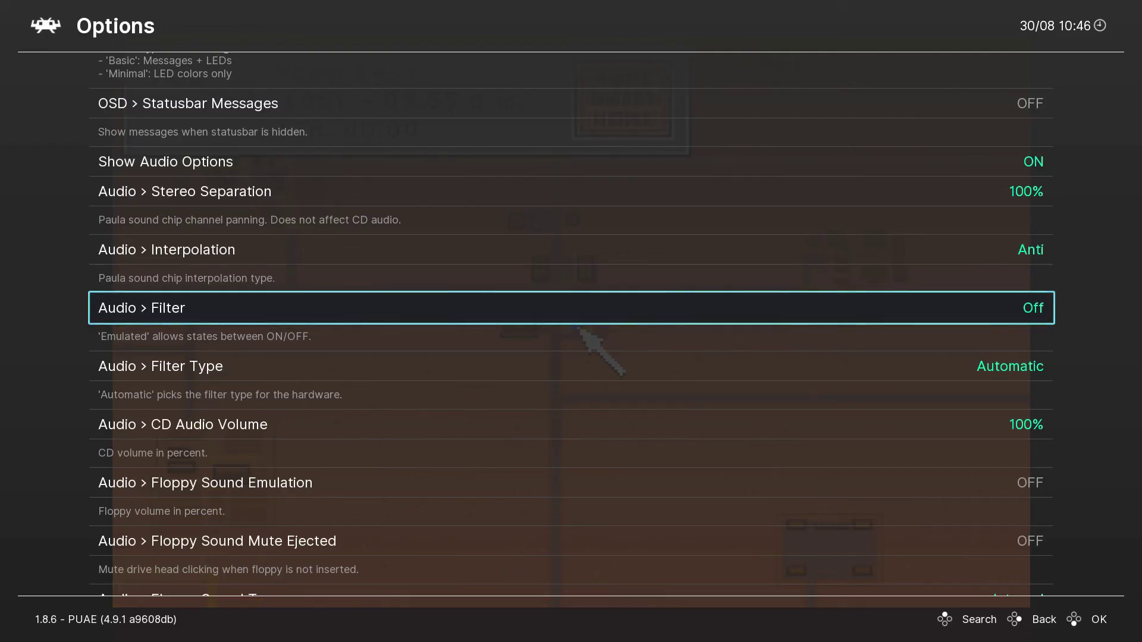
key("Up")
key("Down")
key("Return")
key("Up")
key("Return")
- Look through the filter type, CD volume and floppy sound options down to Input Analog Stick Mouse
key("Down")
key("Down")
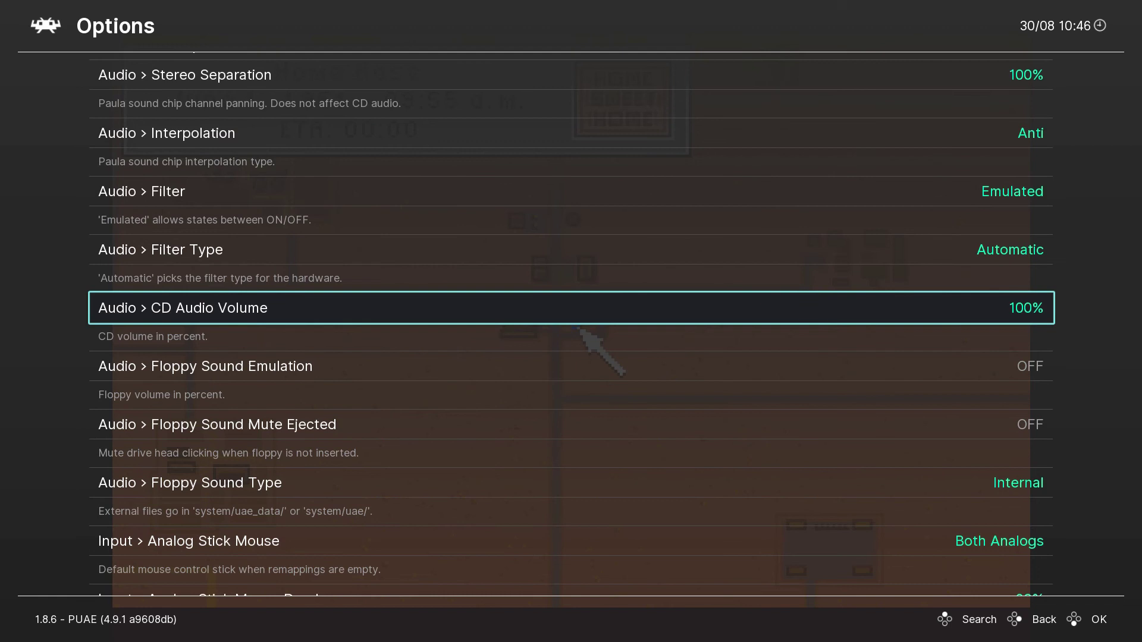
key("Down")
key("Down")
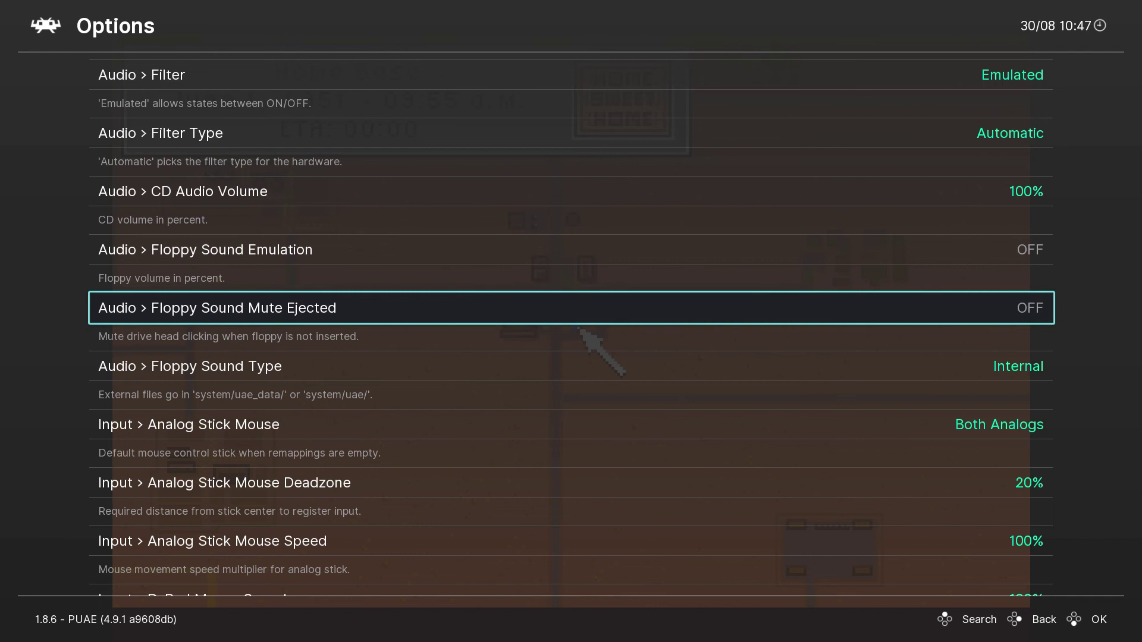
key("Down")
key("Up")
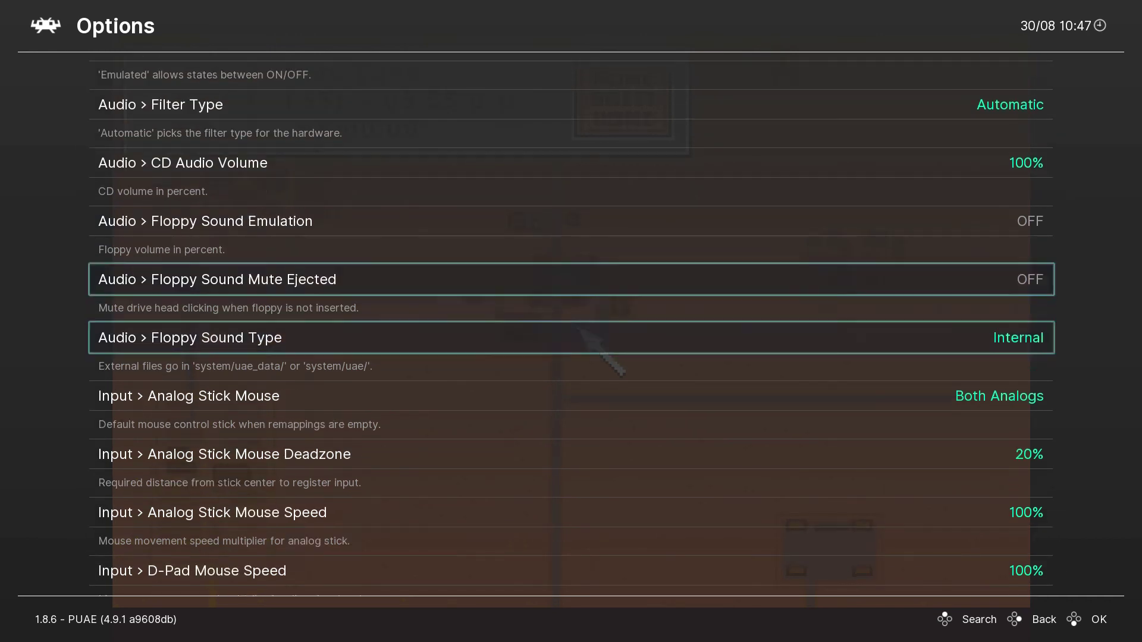
key("Down")
key("Down")
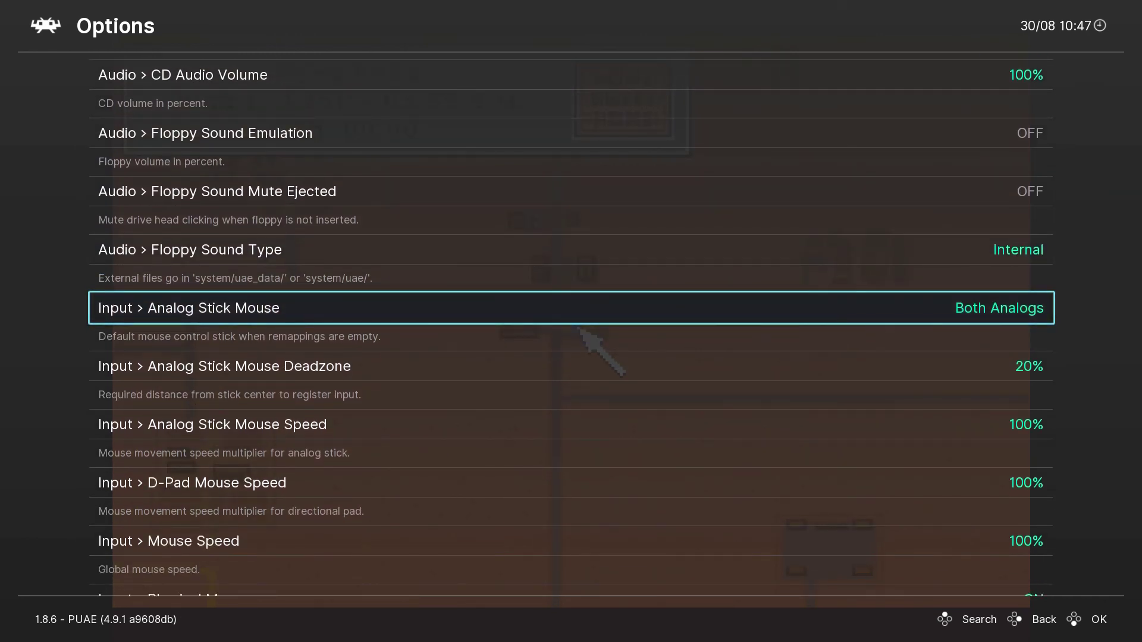
- Look back up through the audio, OSD and video options to the start of the video section
key("Up")
key("Up")
key("Up")
key("Up")
key("Up")
key("Up")
key("Up")
key("Up")
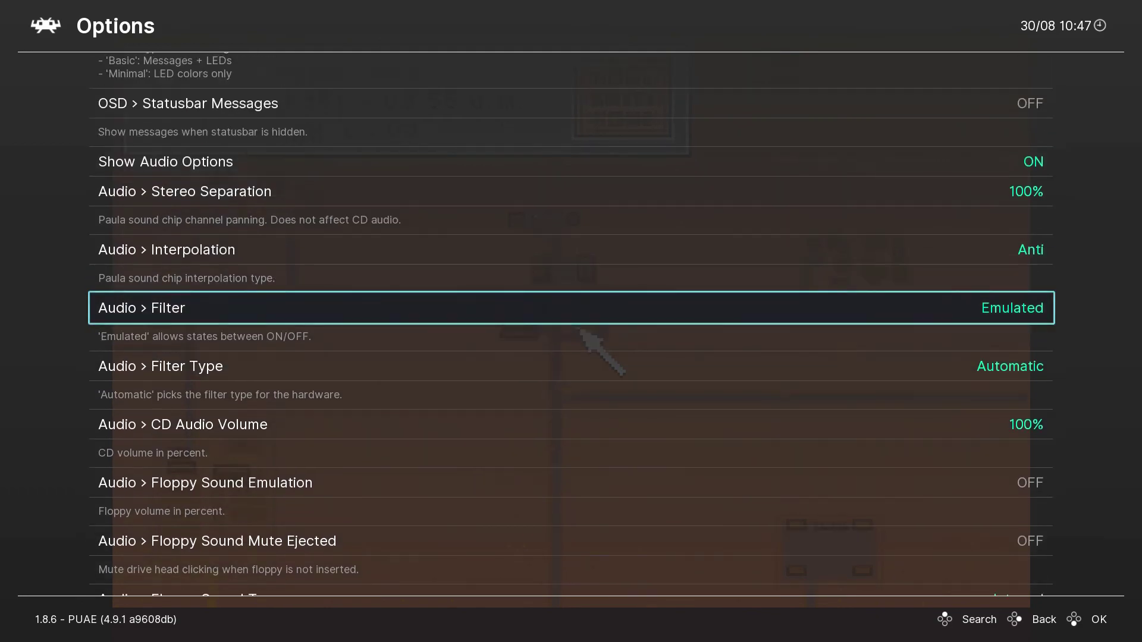
key("Up")
key("Up")
key("Up")
key("Up")
key("Up")
key("Up")
key("Up")
key("Up")
key("Up")
key("Up")
key("Up")
key("Up")
key("Up")
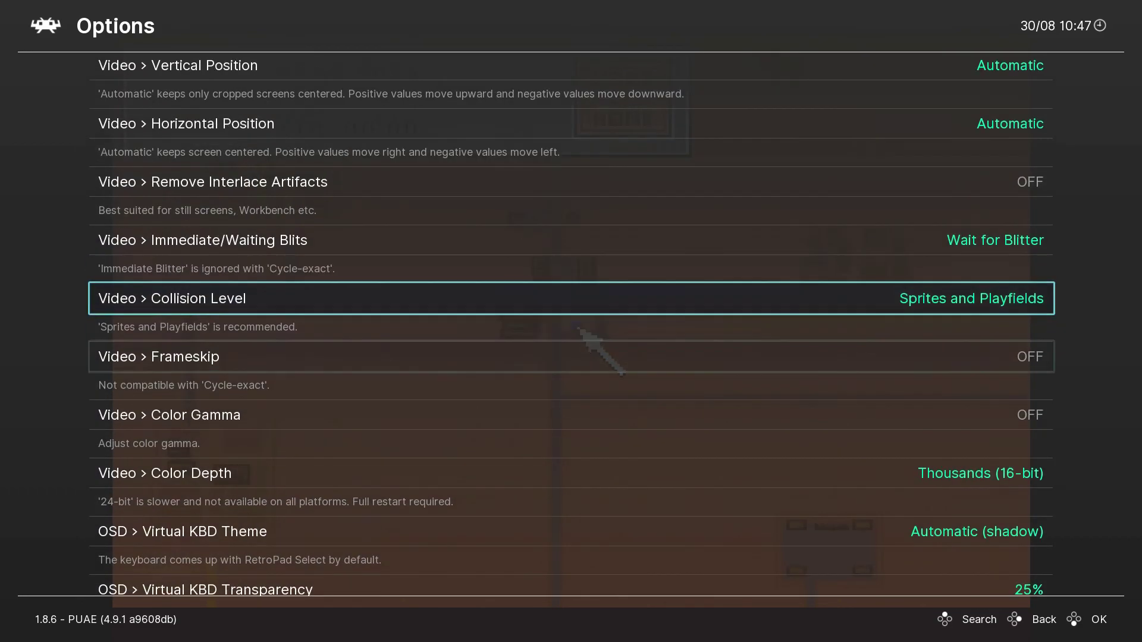
key("Up")
key("Up")
key("Up")
key("Up")
key("Up")
key("Up")
key("Up")
key("Up")
key("Up")
key("Up")
key("Up")
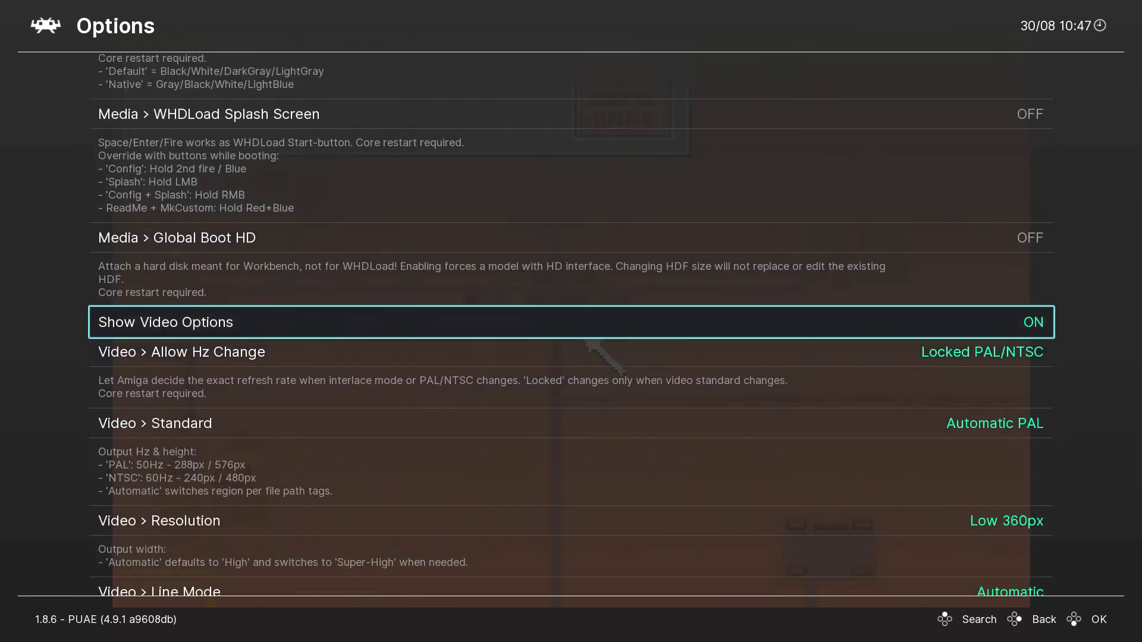
- Look back up through the WHDLoad, CD and floppy media options to the system CPU Speed setting
key("Up")
key("Up")
key("Up")
key("Up")
key("Up")
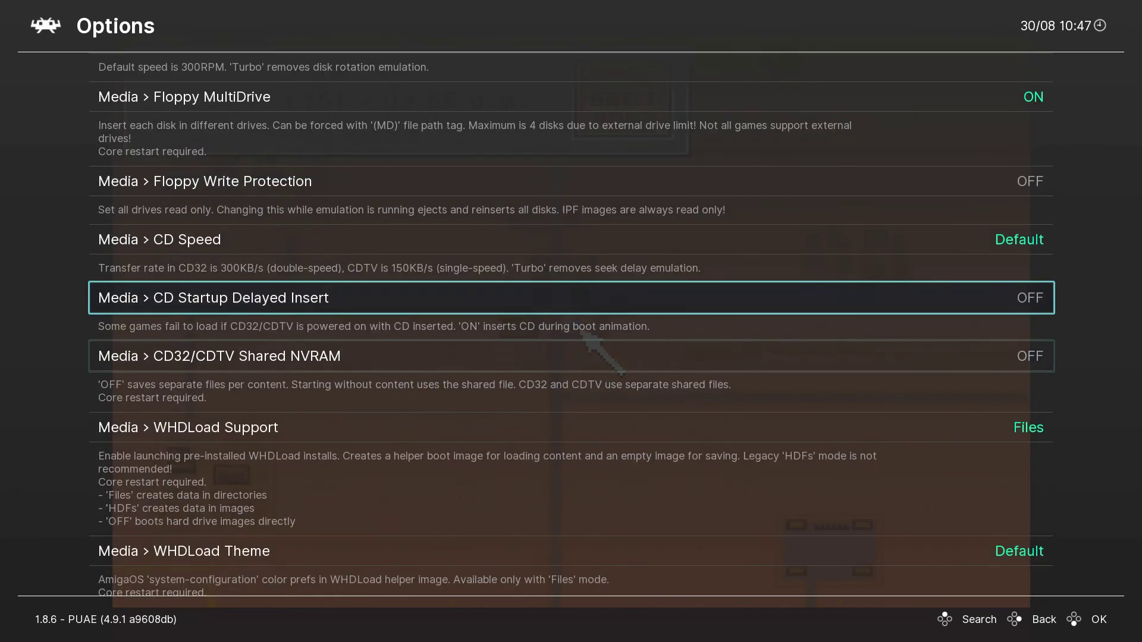
key("Up")
key("Up")
key("Up")
key("Up")
key("Up")
key("Up")
key("Up")
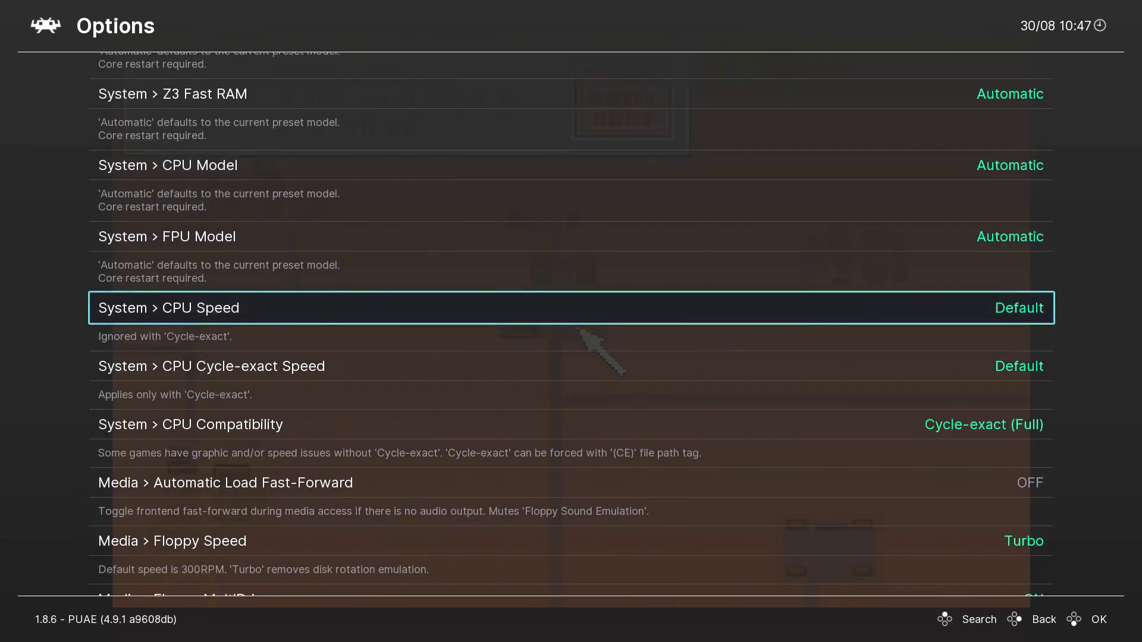